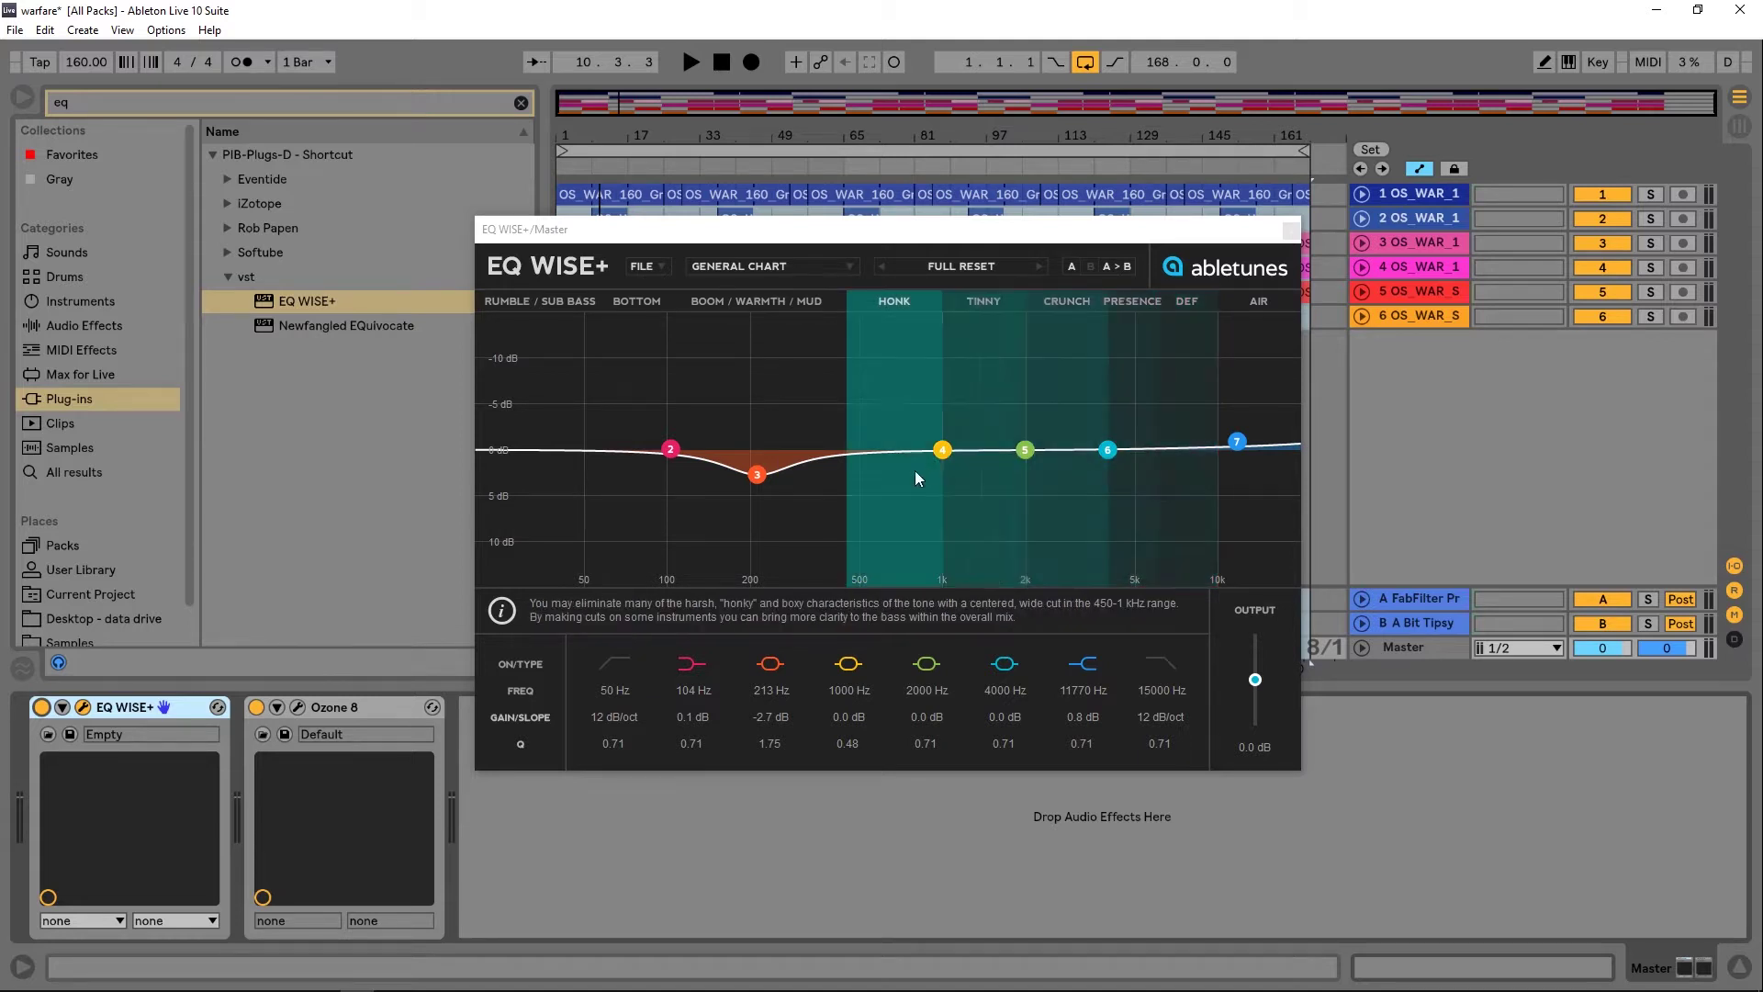
Set band 4 to about 4.6 dB at 925 Hz, band 5 to -4.9 dB at 1621 Hz, band 6 to 5.0 dB and band 7 to -4.8 dB
drag(942, 449, 933, 406)
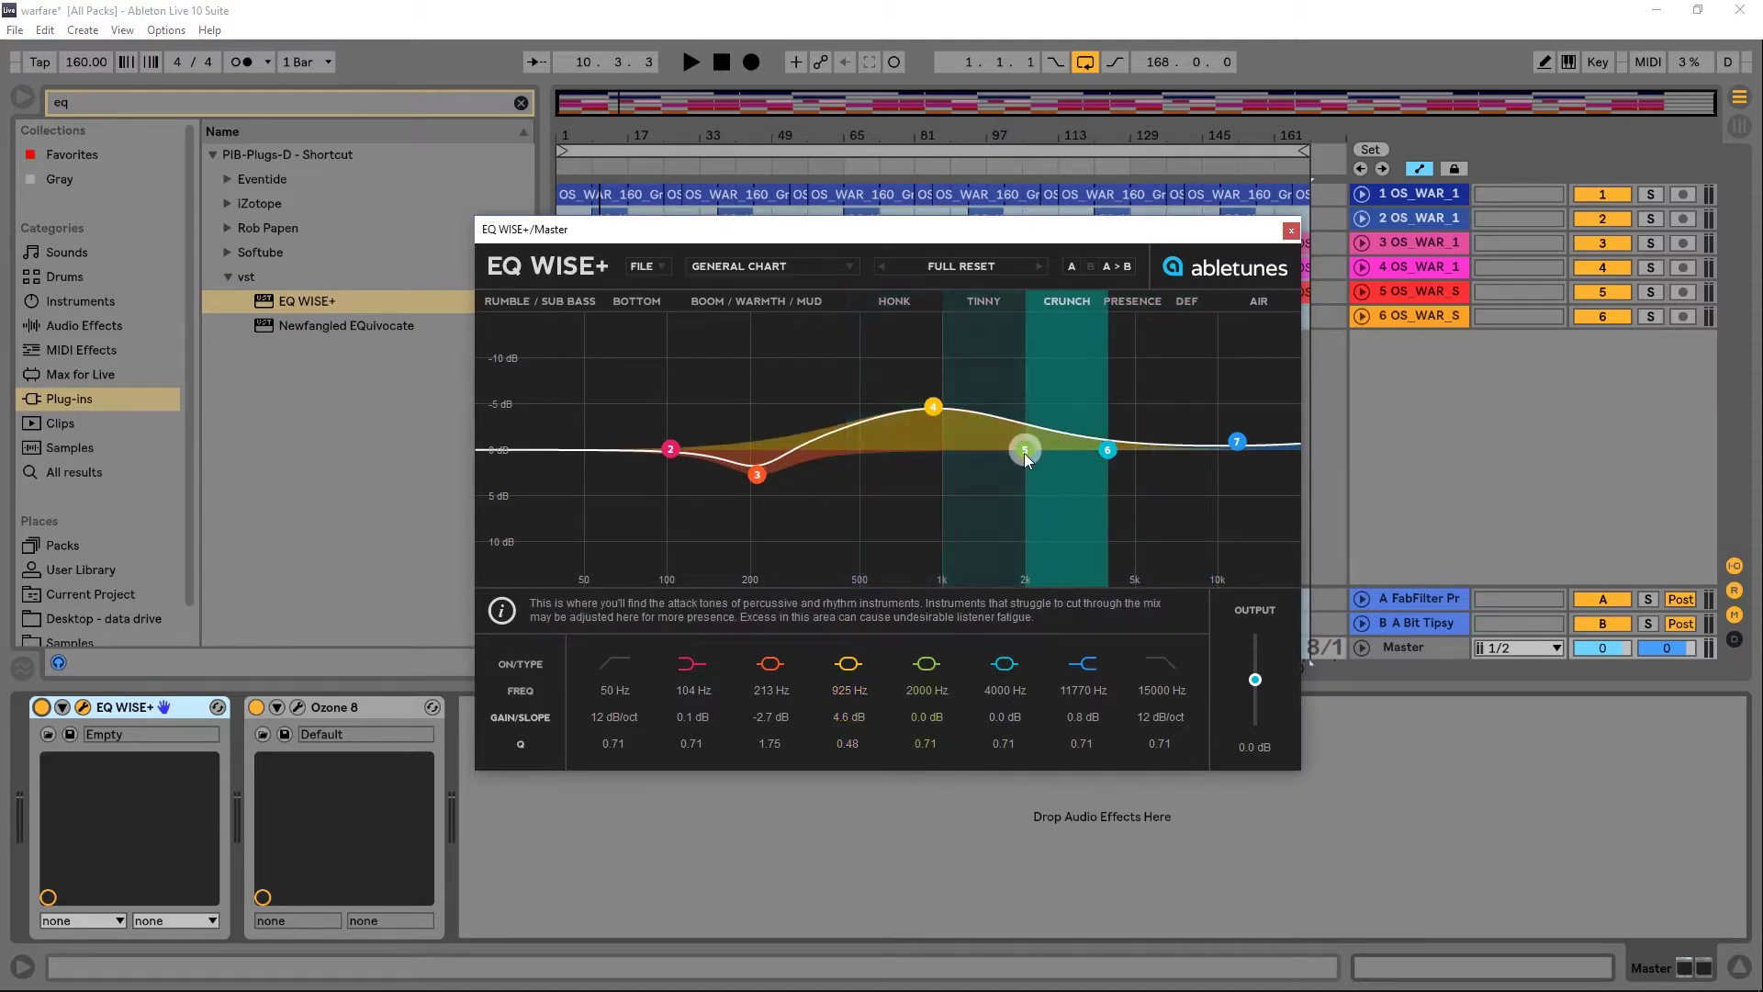
drag(1023, 452, 1001, 493)
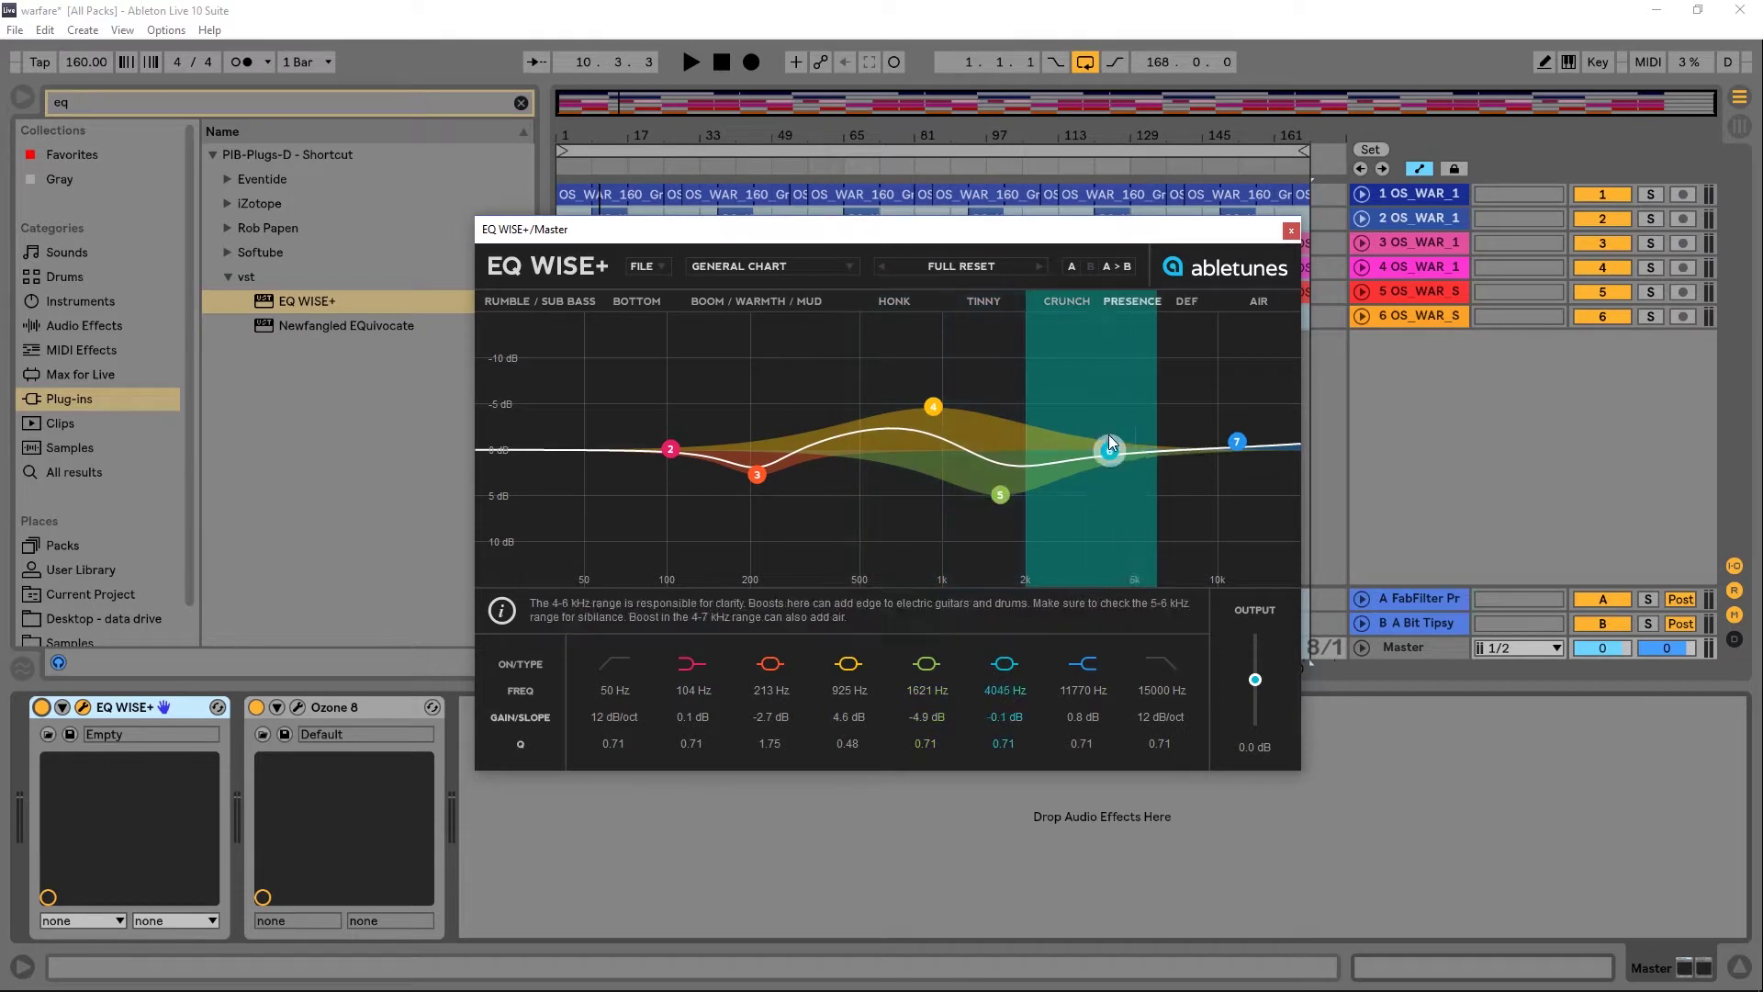
drag(1107, 449, 1102, 404)
drag(1238, 448, 1188, 494)
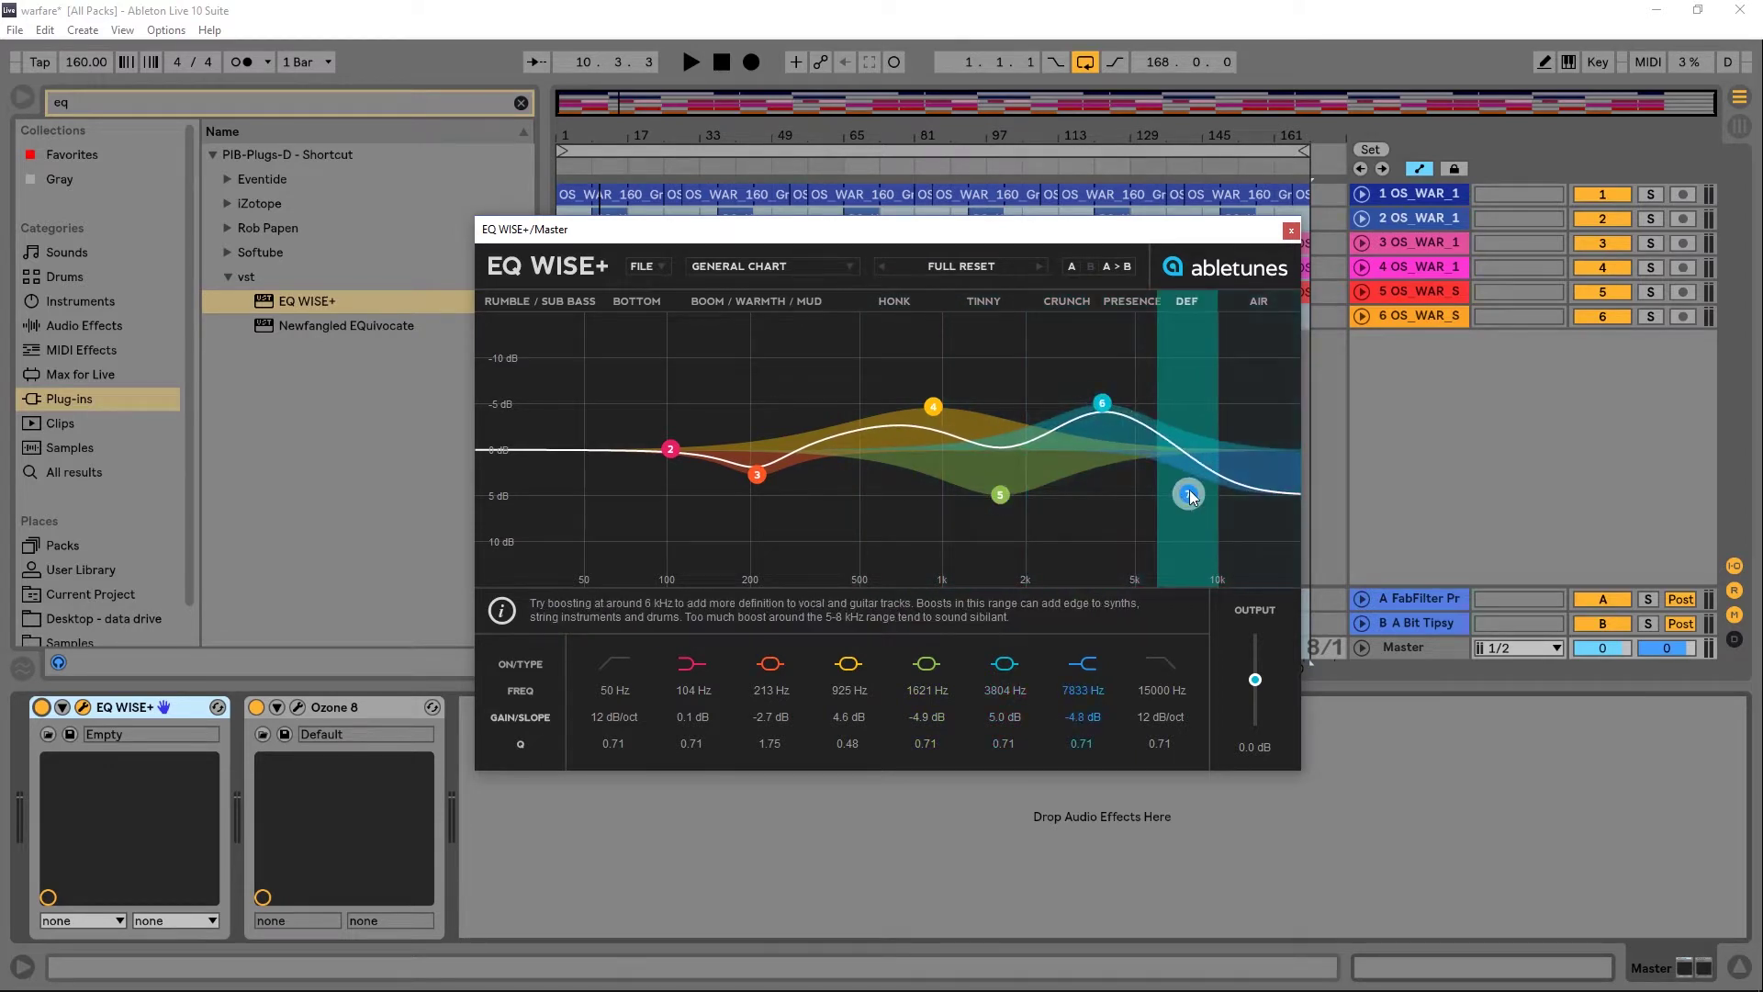
Adjust band 6 to about 6.2 dB at 4495 Hz with a Q of 1.27, and toggle the 50 Hz low cut on and off
mouse_move(976, 718)
mouse_down()
mouse_move(994, 701)
mouse_move(1000, 748)
mouse_move(999, 692)
mouse_up()
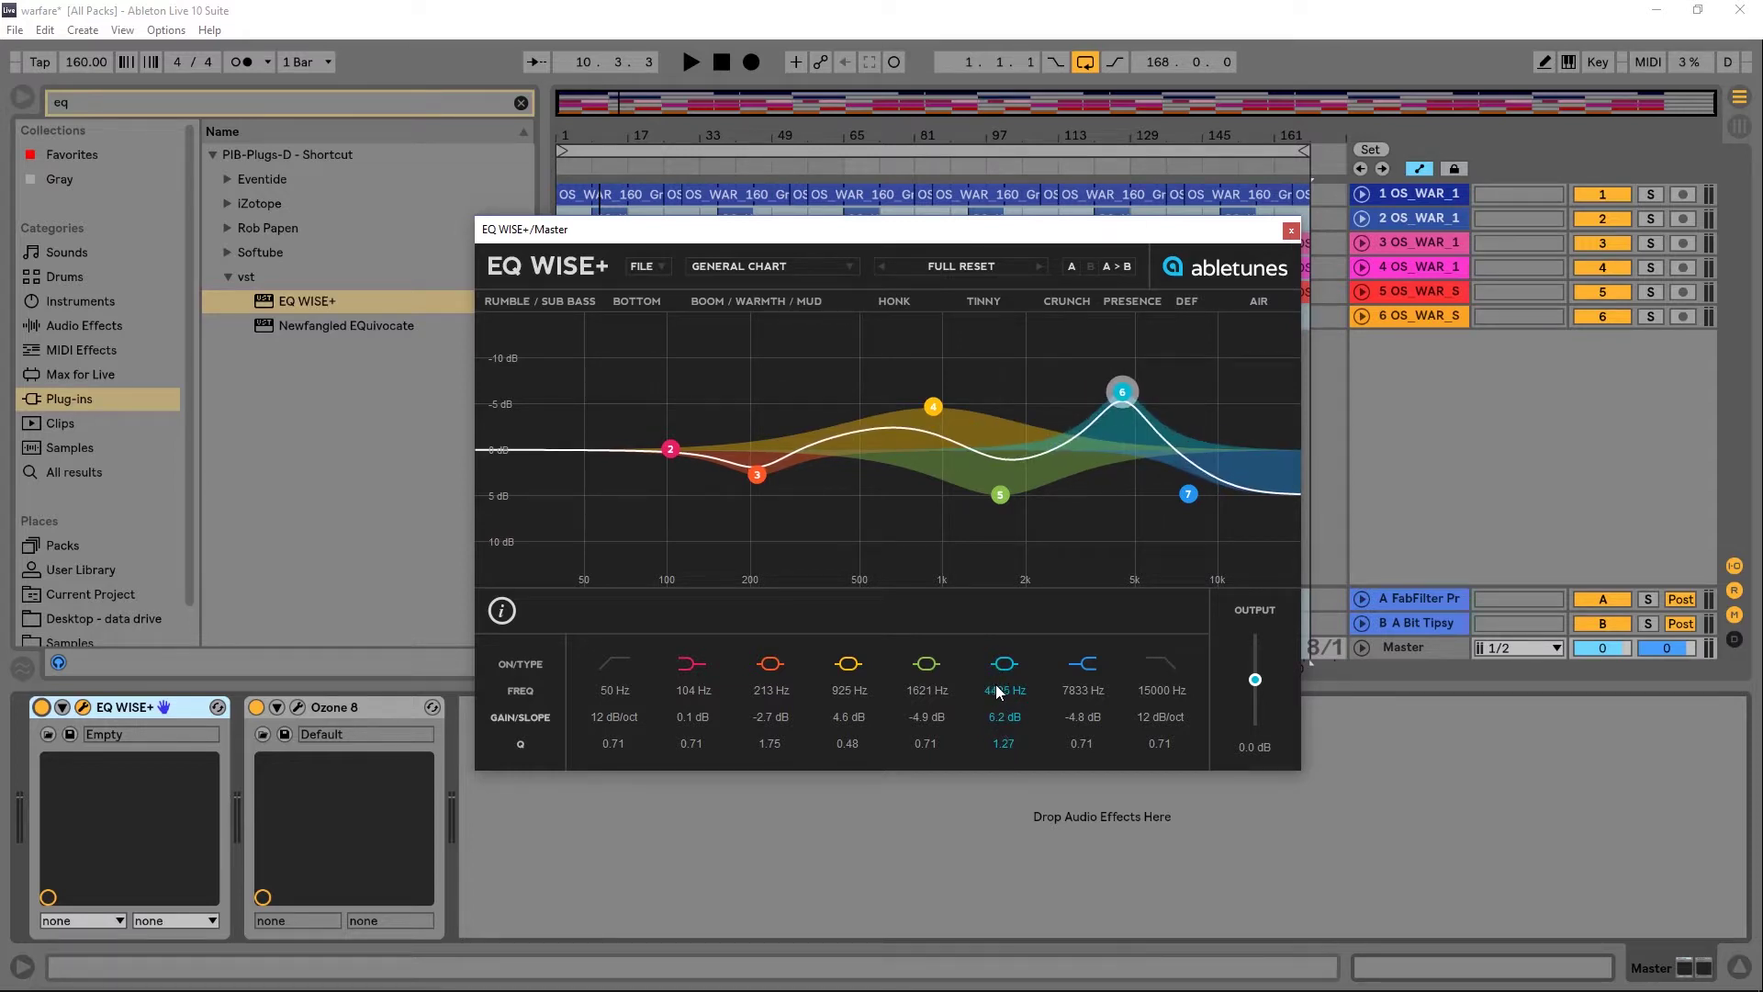
click(624, 662)
click(625, 661)
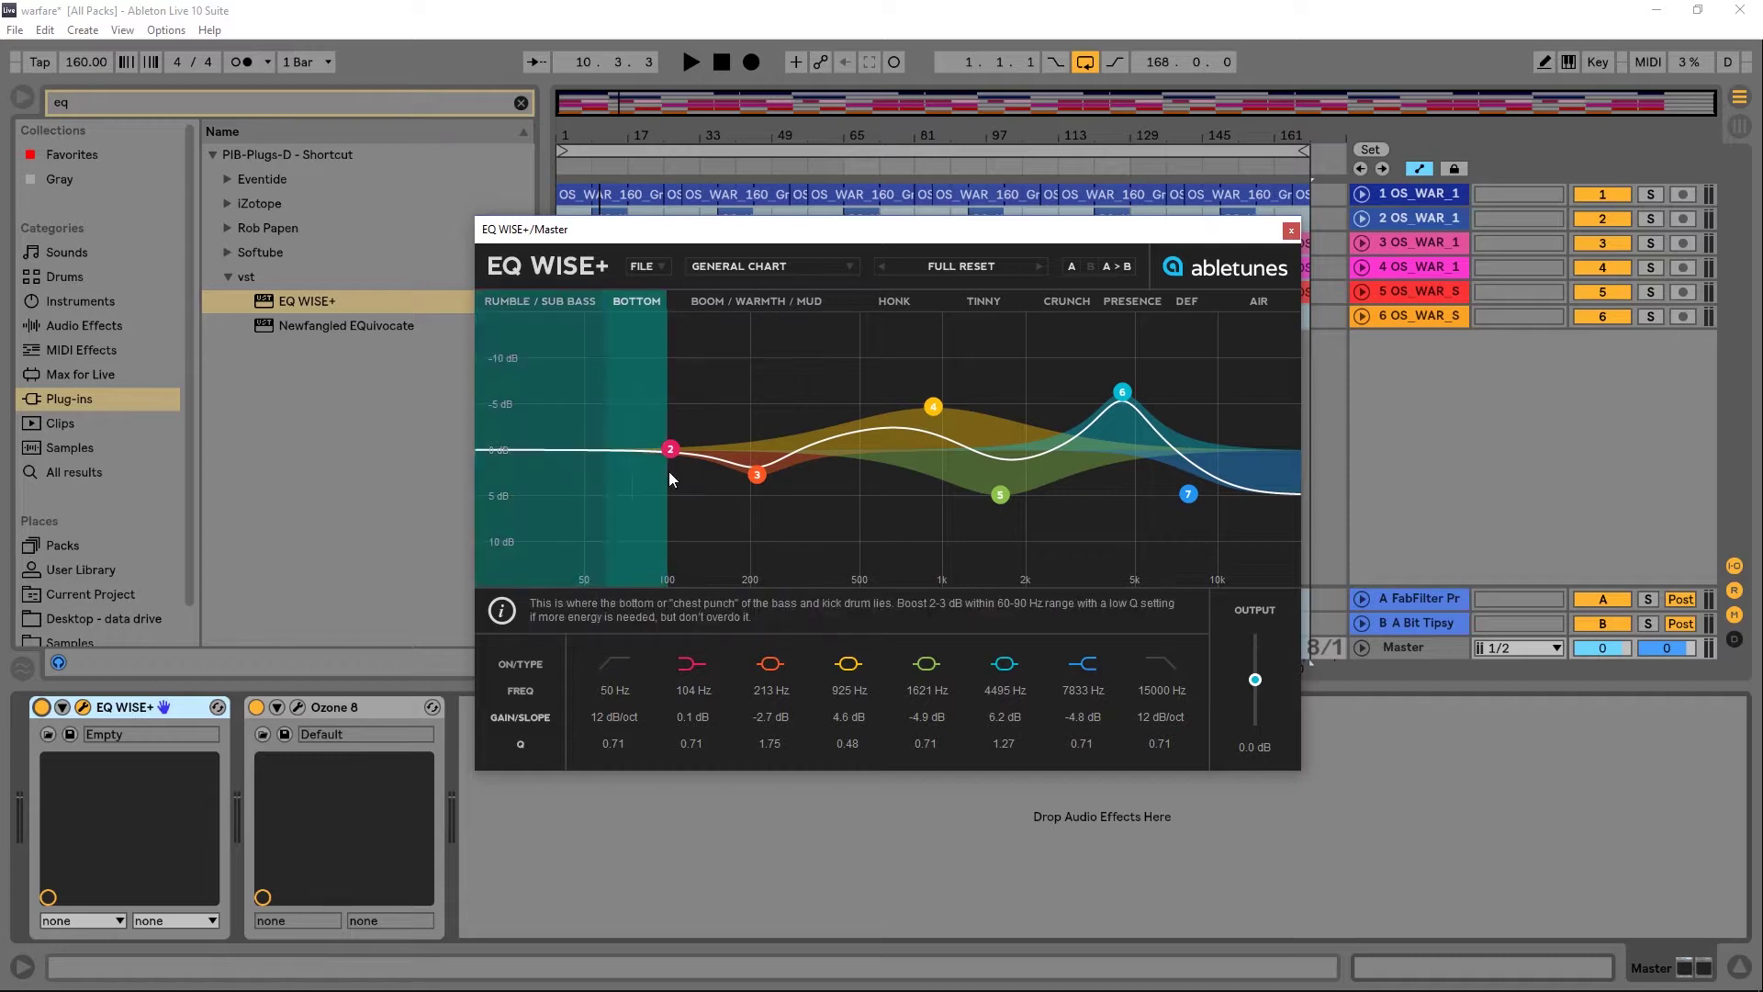
Examine the advice for the General Chart's frequency zones, from Rumble / Sub Bass through Boom, Crunch and Presence to Air
mouse_move(719, 296)
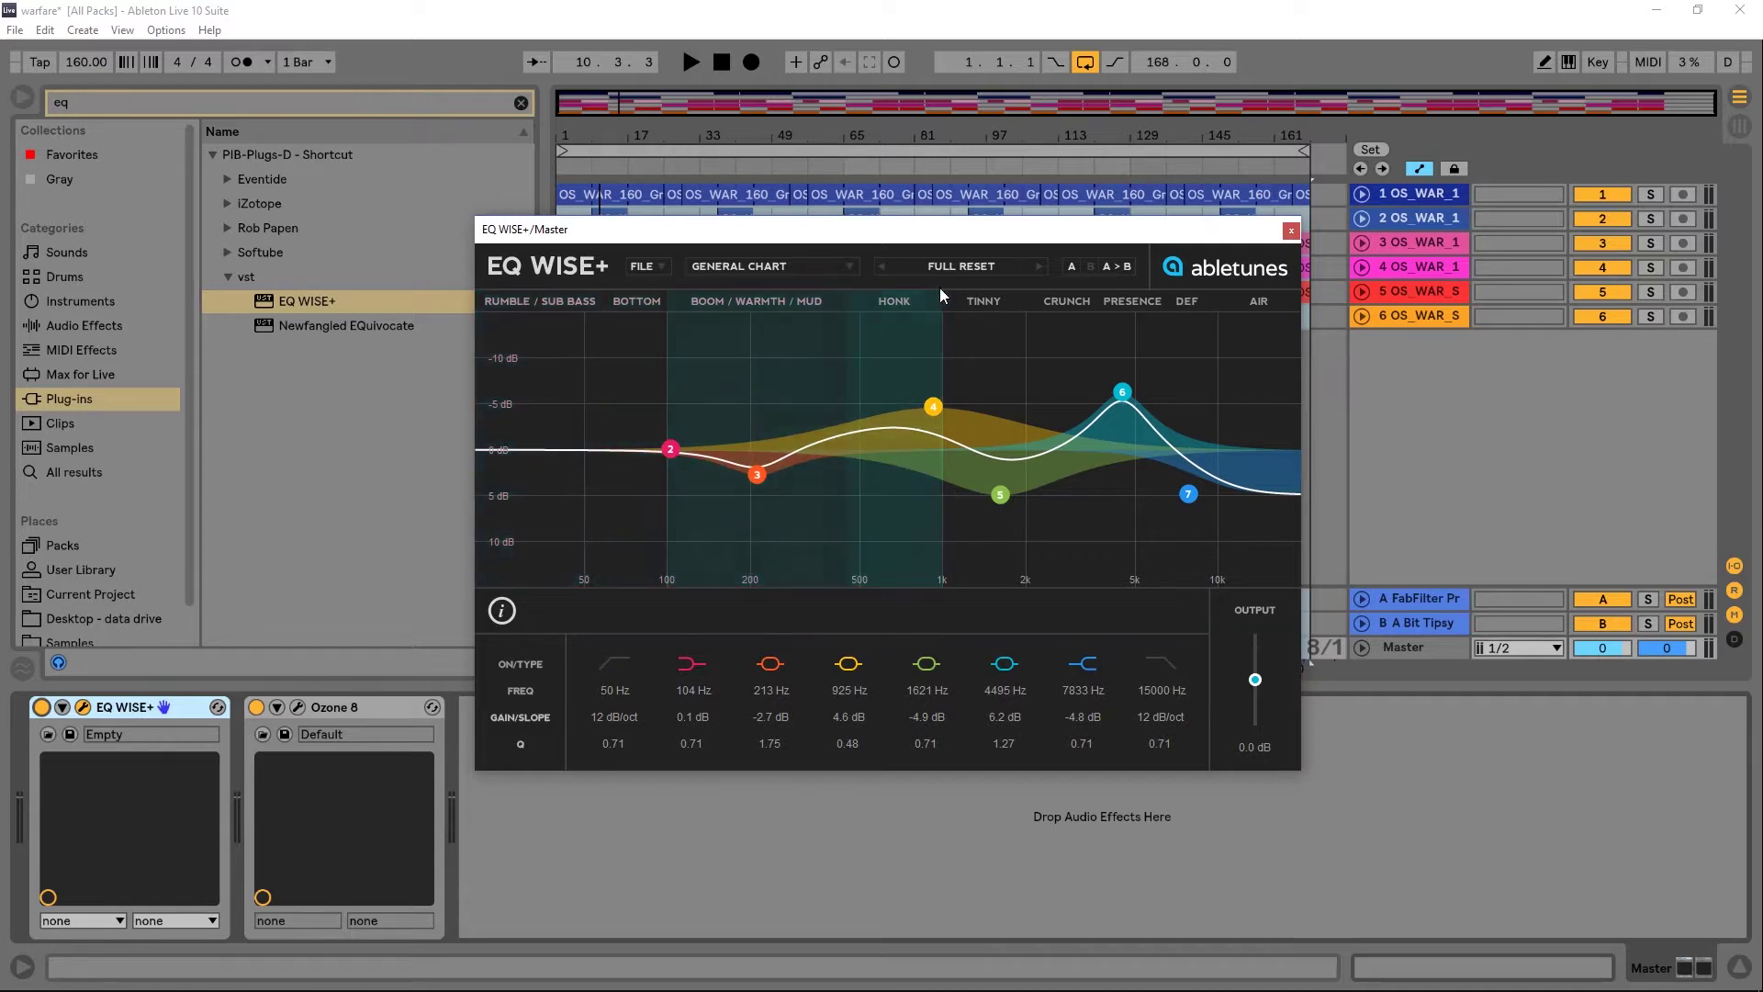
mouse_move(1144, 307)
mouse_move(1085, 305)
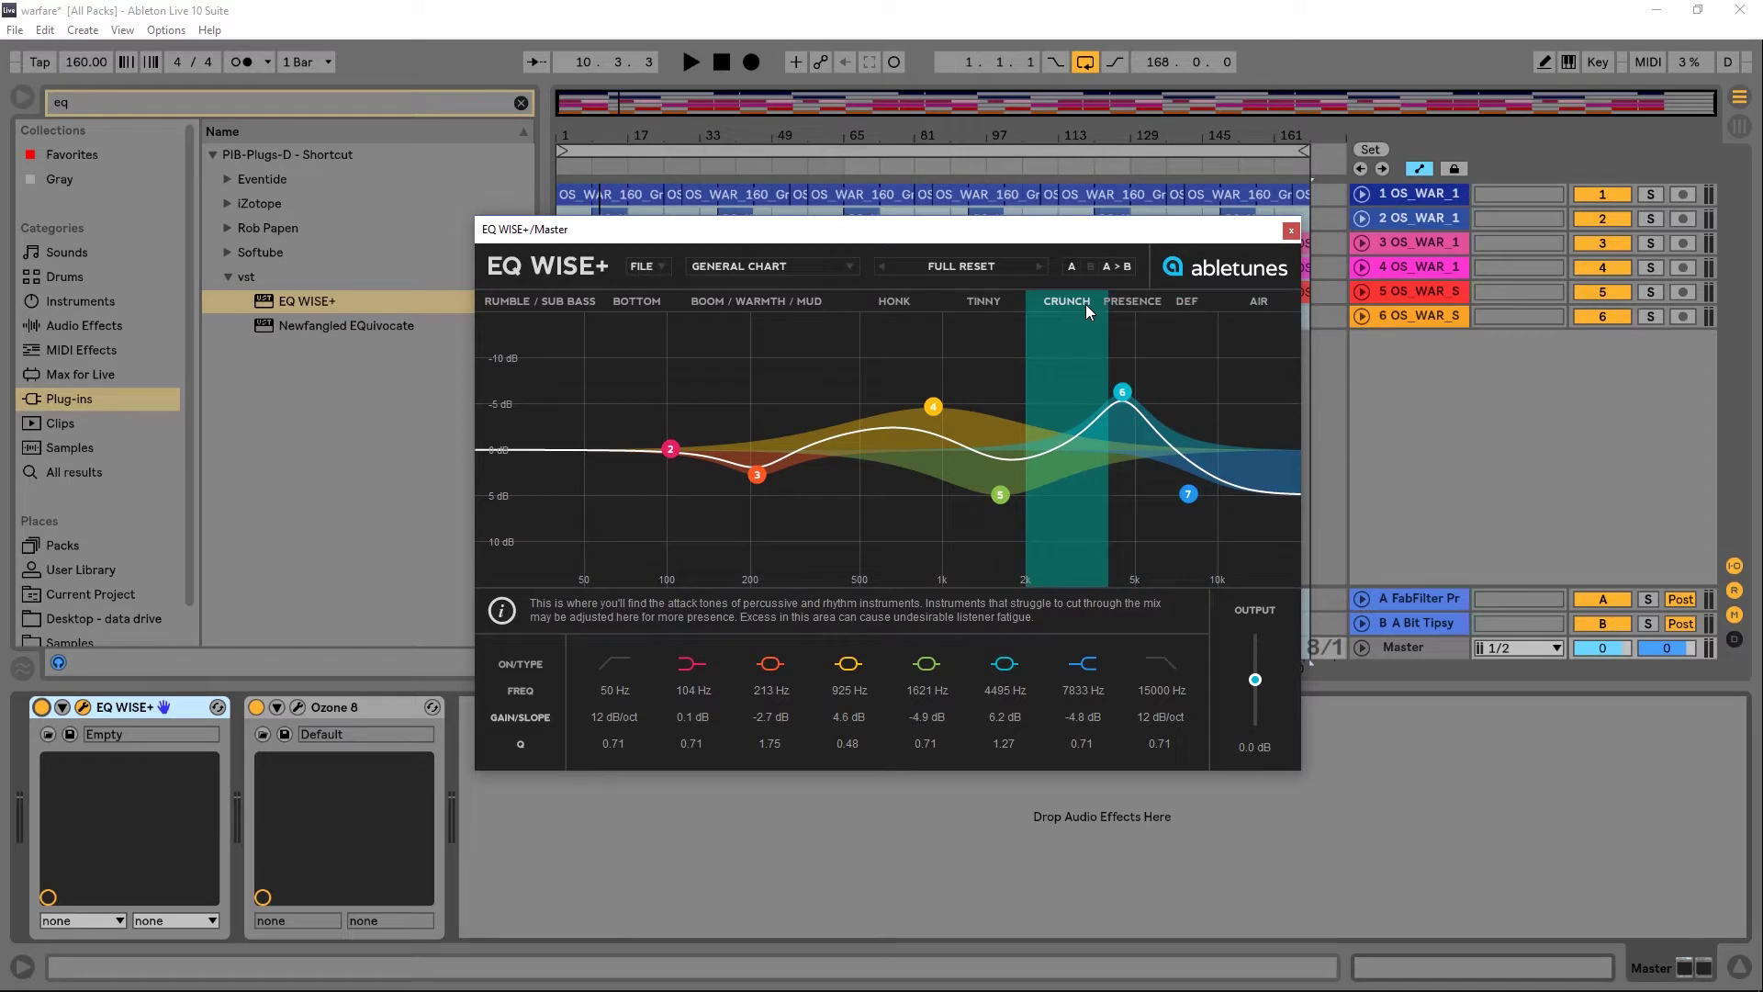
mouse_move(617, 311)
mouse_move(548, 311)
mouse_move(1271, 350)
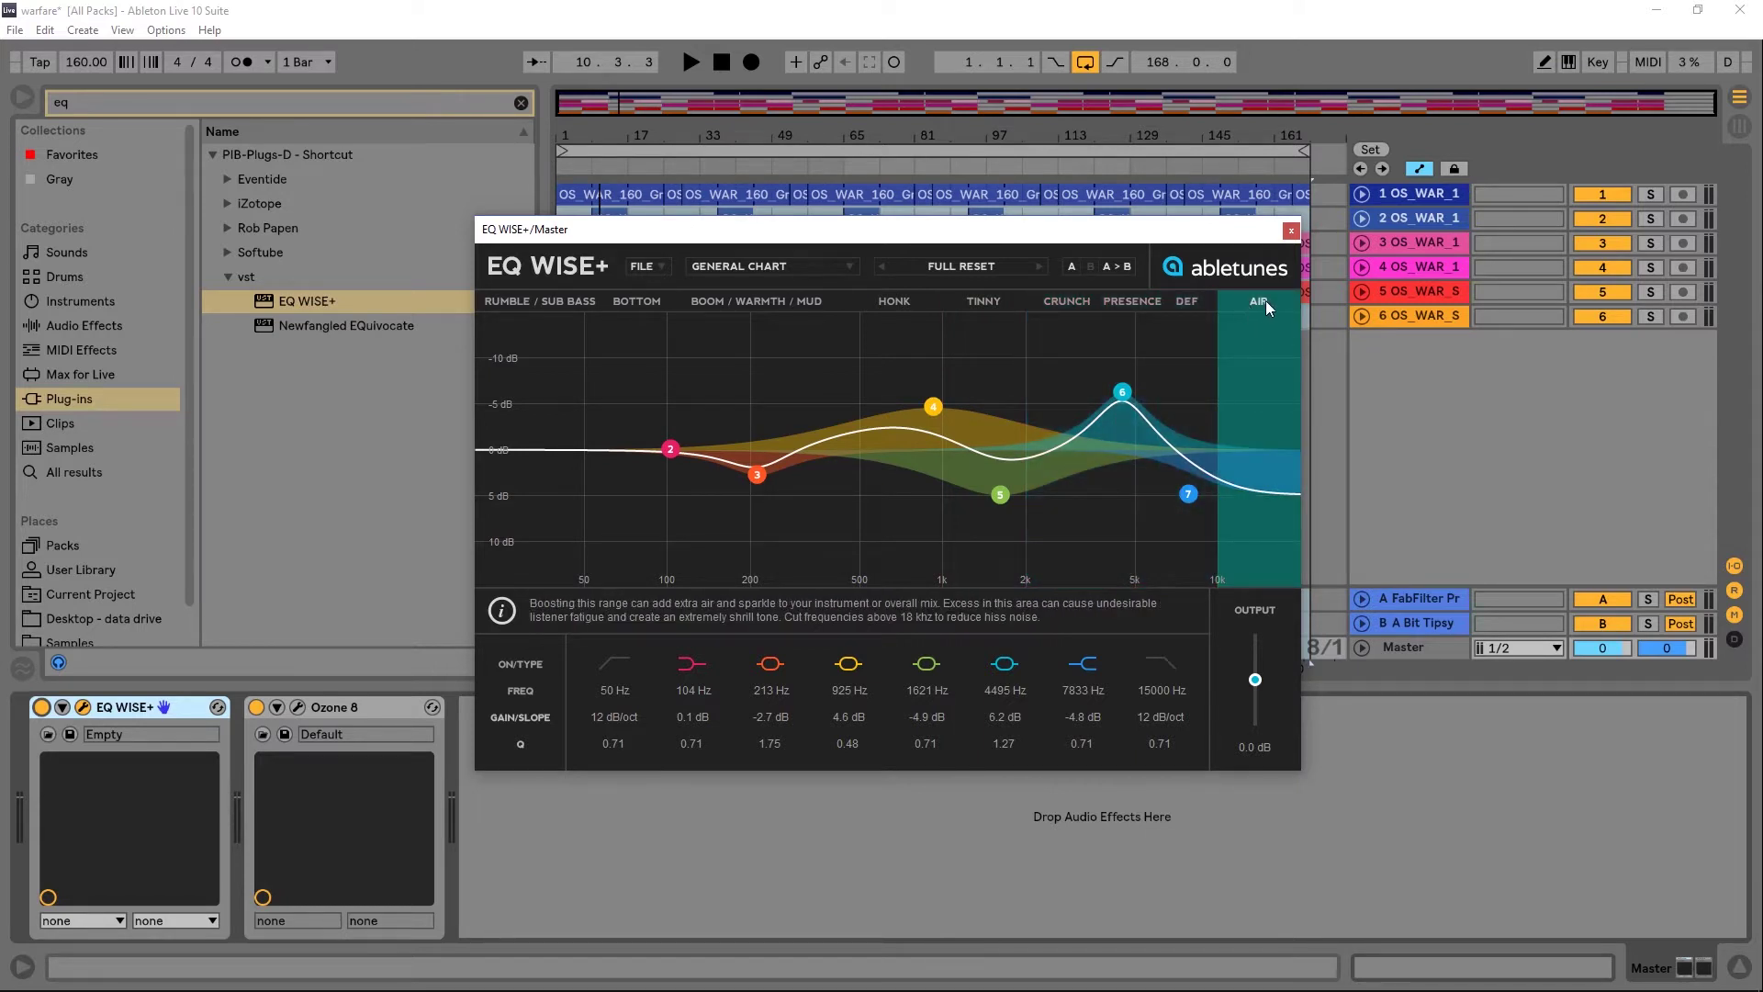
mouse_move(757, 356)
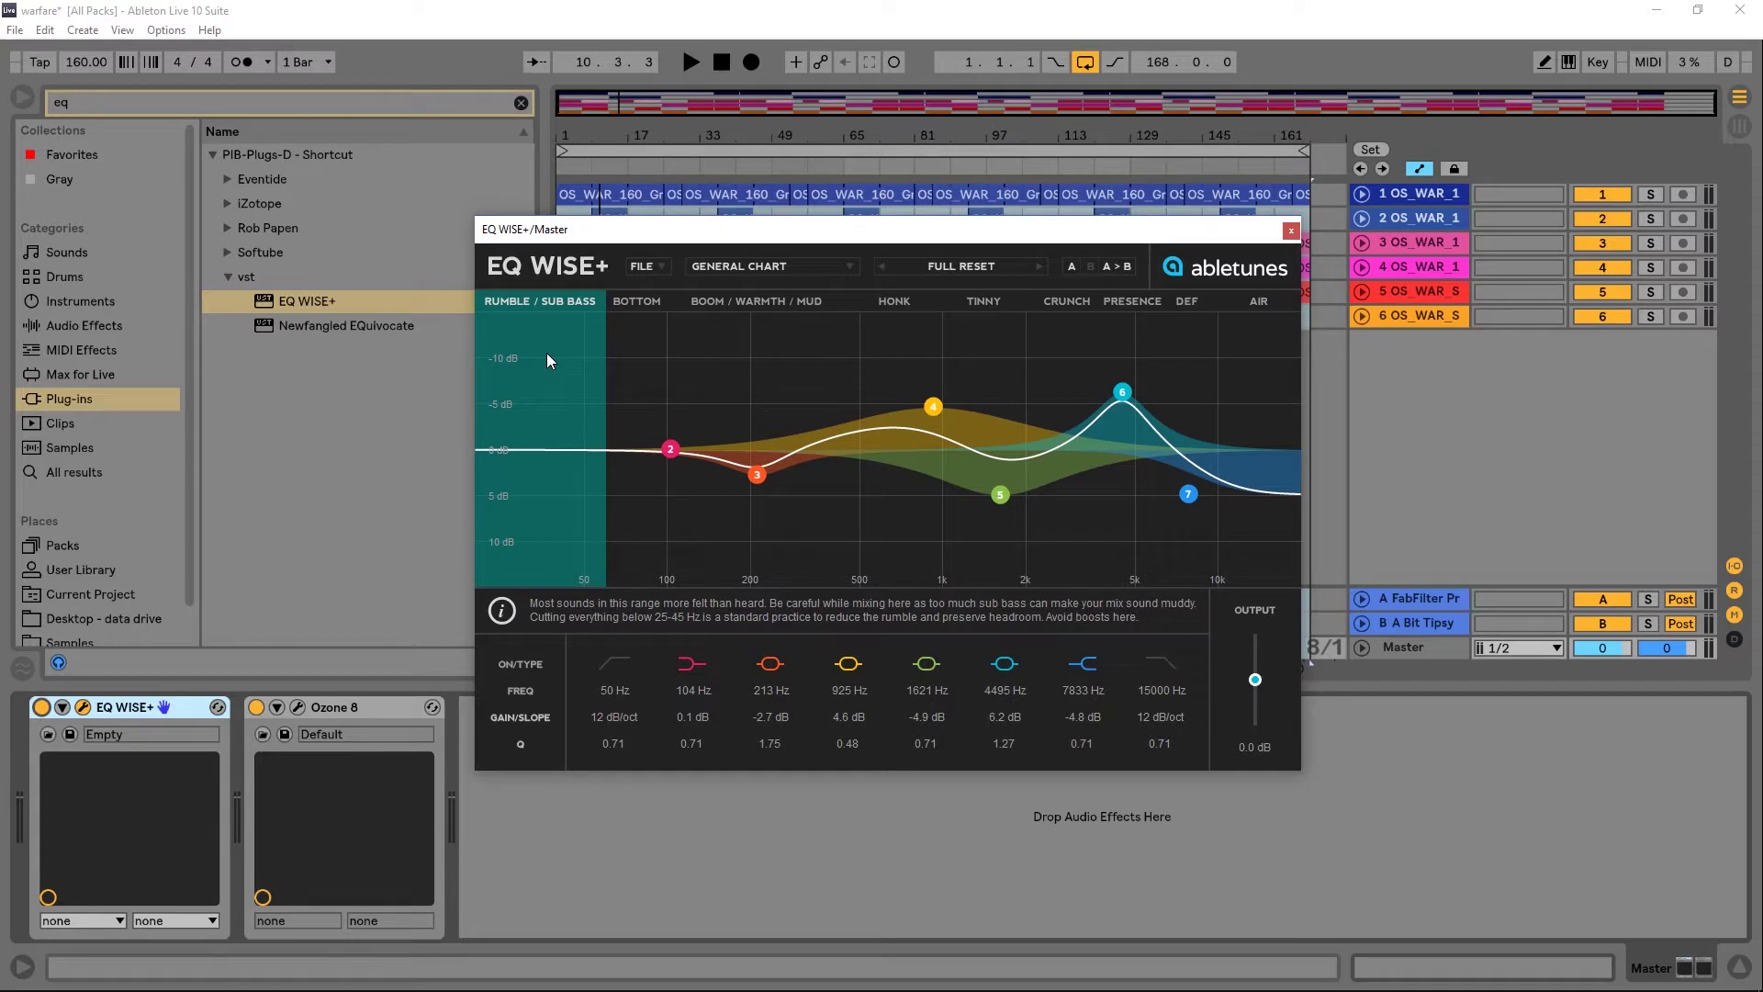
Load the Full Reset preset and, with the track playing, boost band 7 by about 3.4 dB at 13412 Hz
click(961, 265)
click(944, 152)
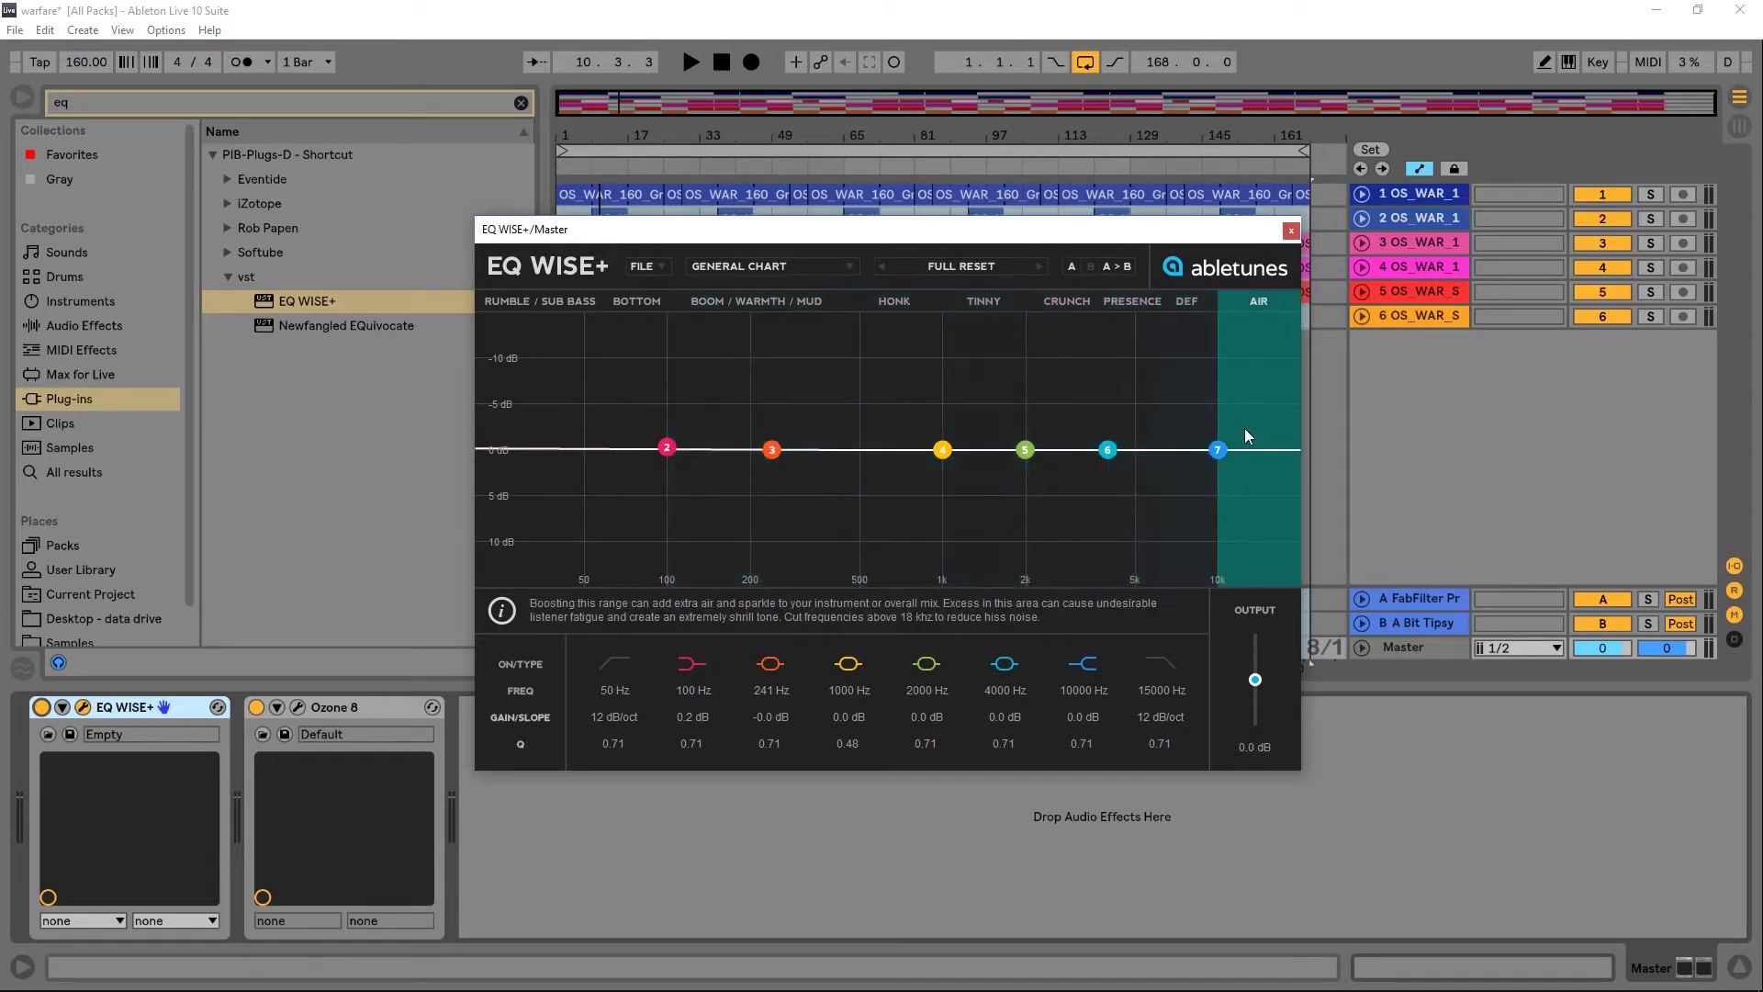
key(space)
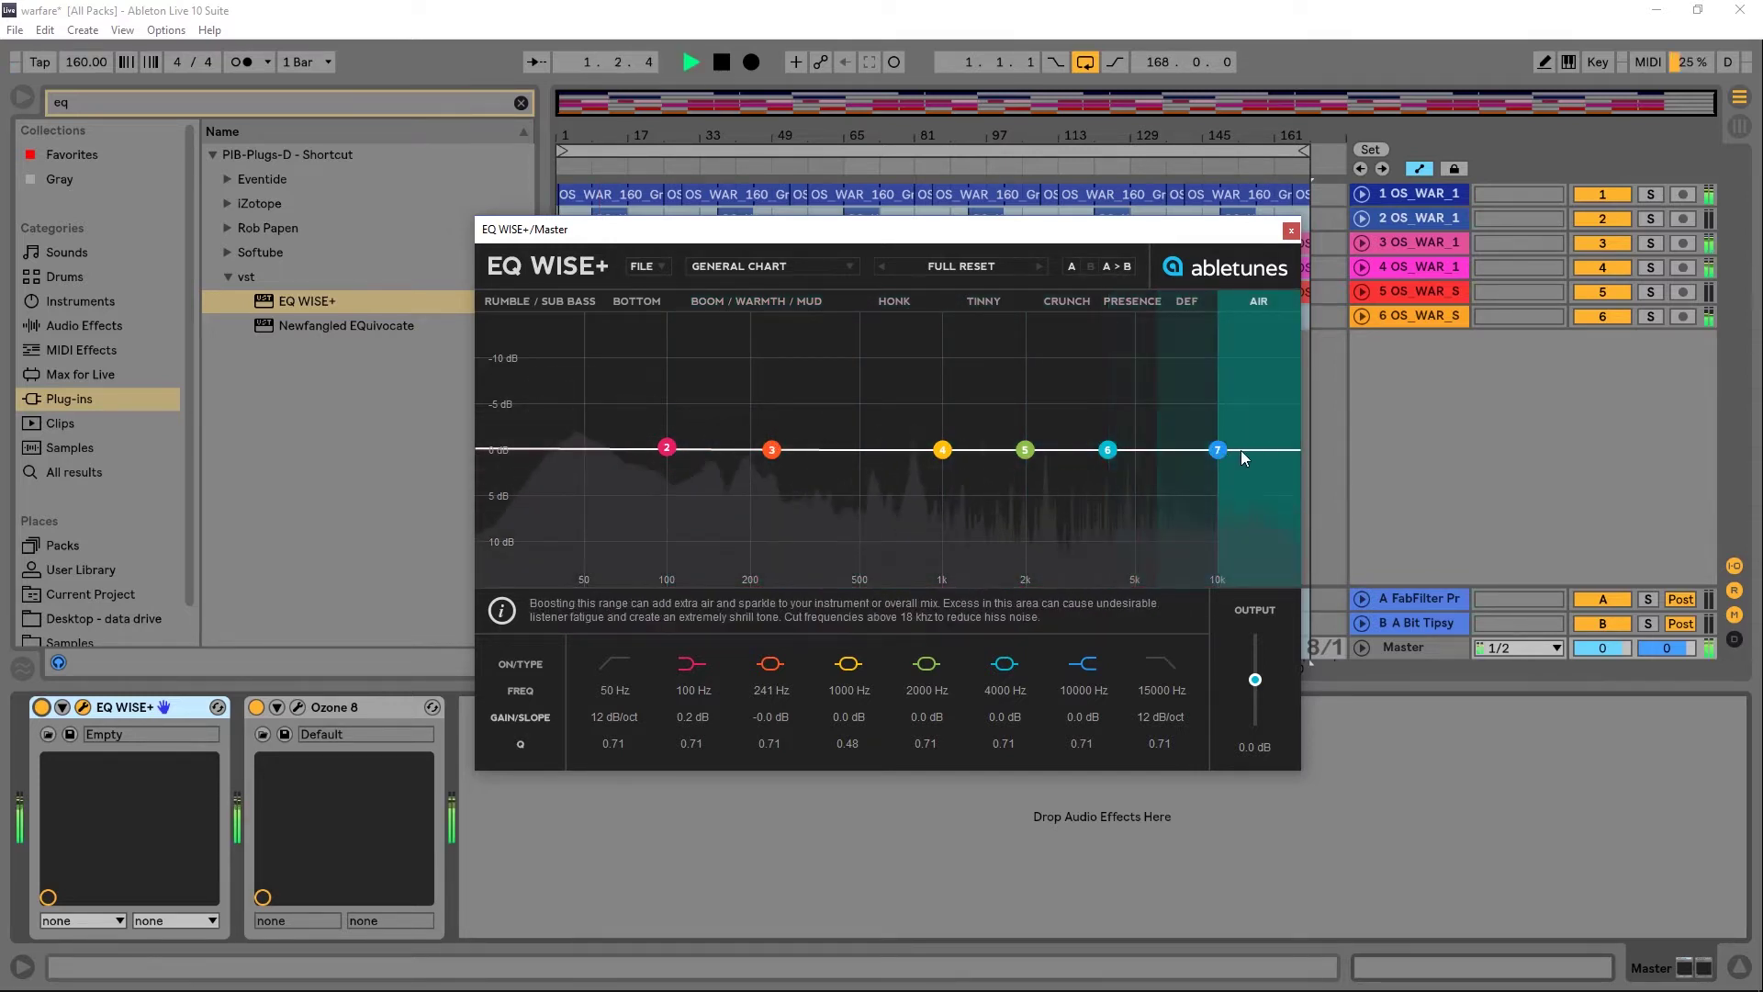
drag(1219, 450, 1258, 422)
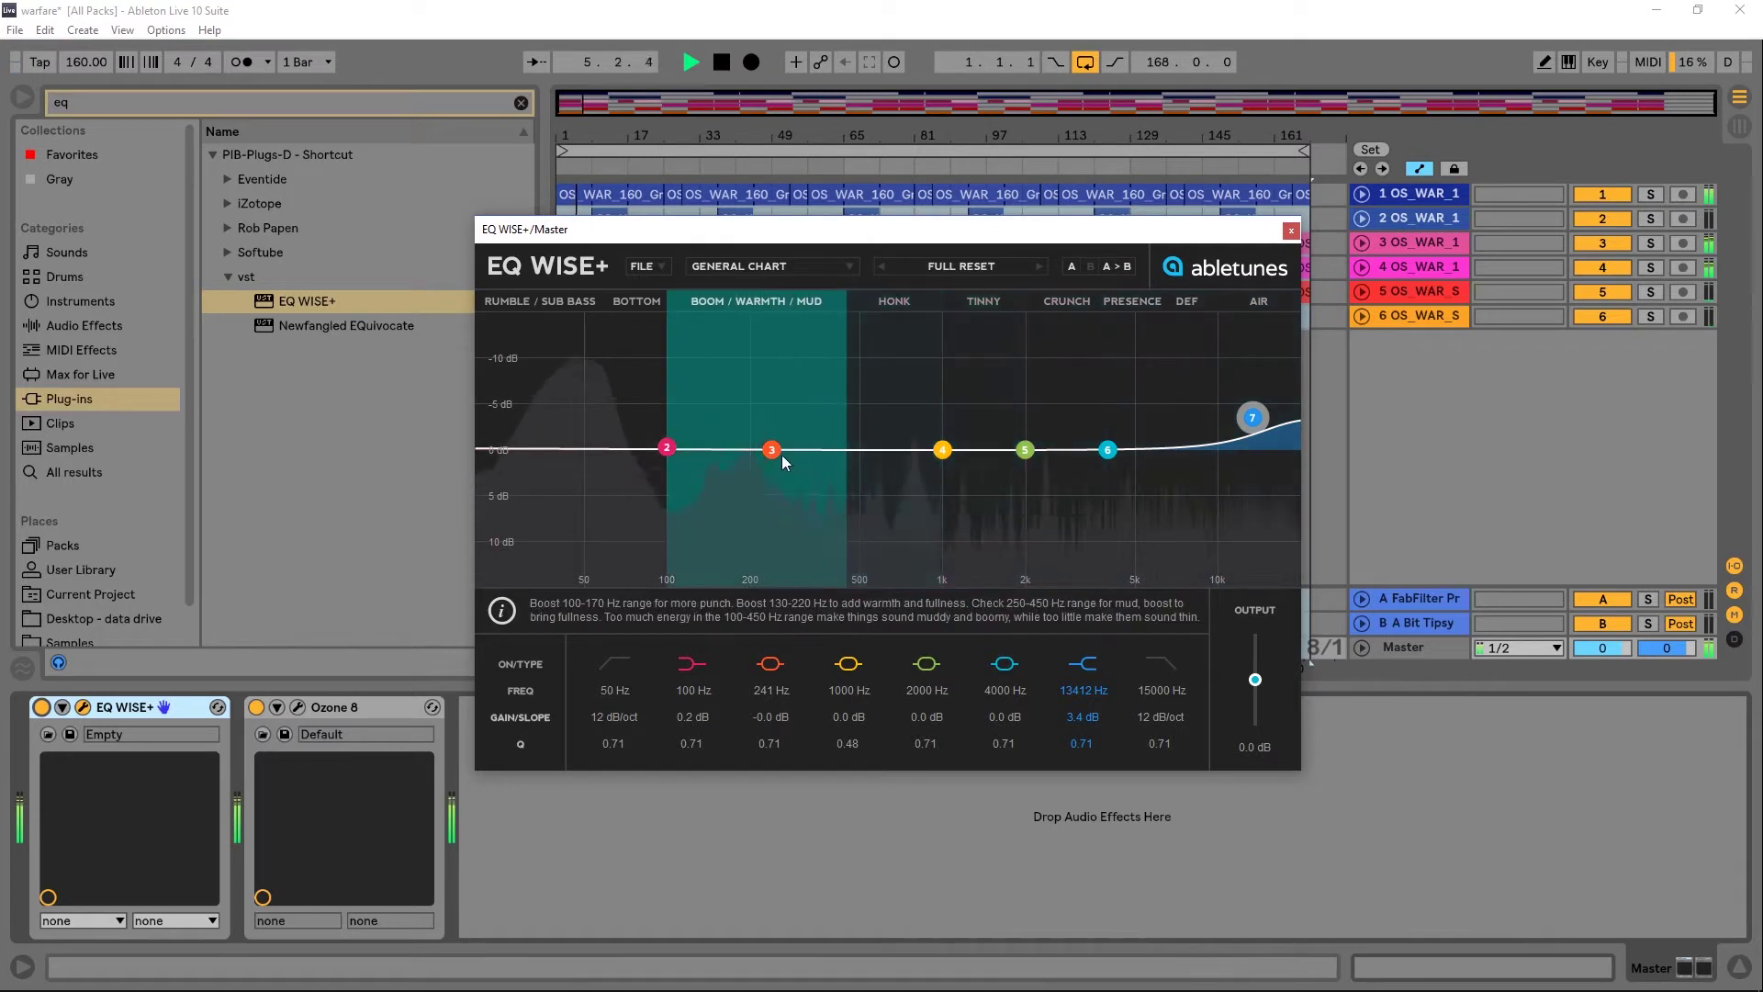
Cut band 3 by about 4.2 dB at 213 Hz with a Q of 1.49
drag(771, 450, 759, 465)
drag(768, 740, 767, 725)
drag(759, 464, 759, 488)
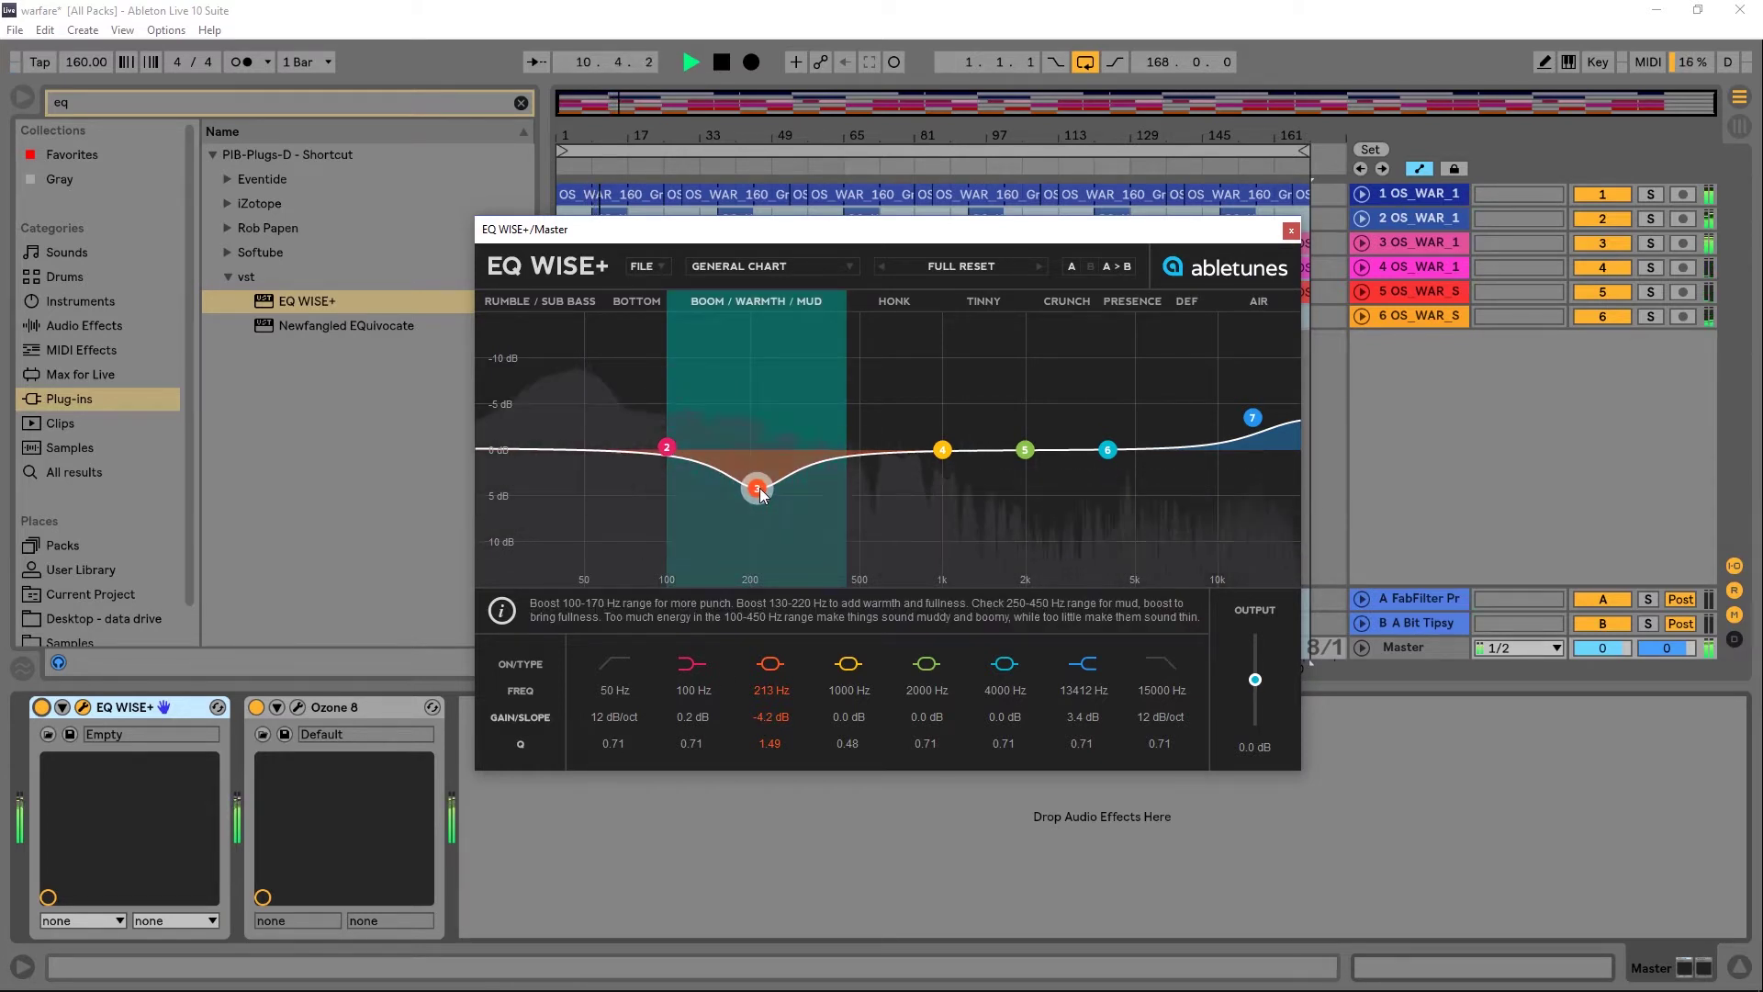
Bypass and re-enable EQ WISE+ on the master during playback to compare the sound, and stop playback
click(43, 707)
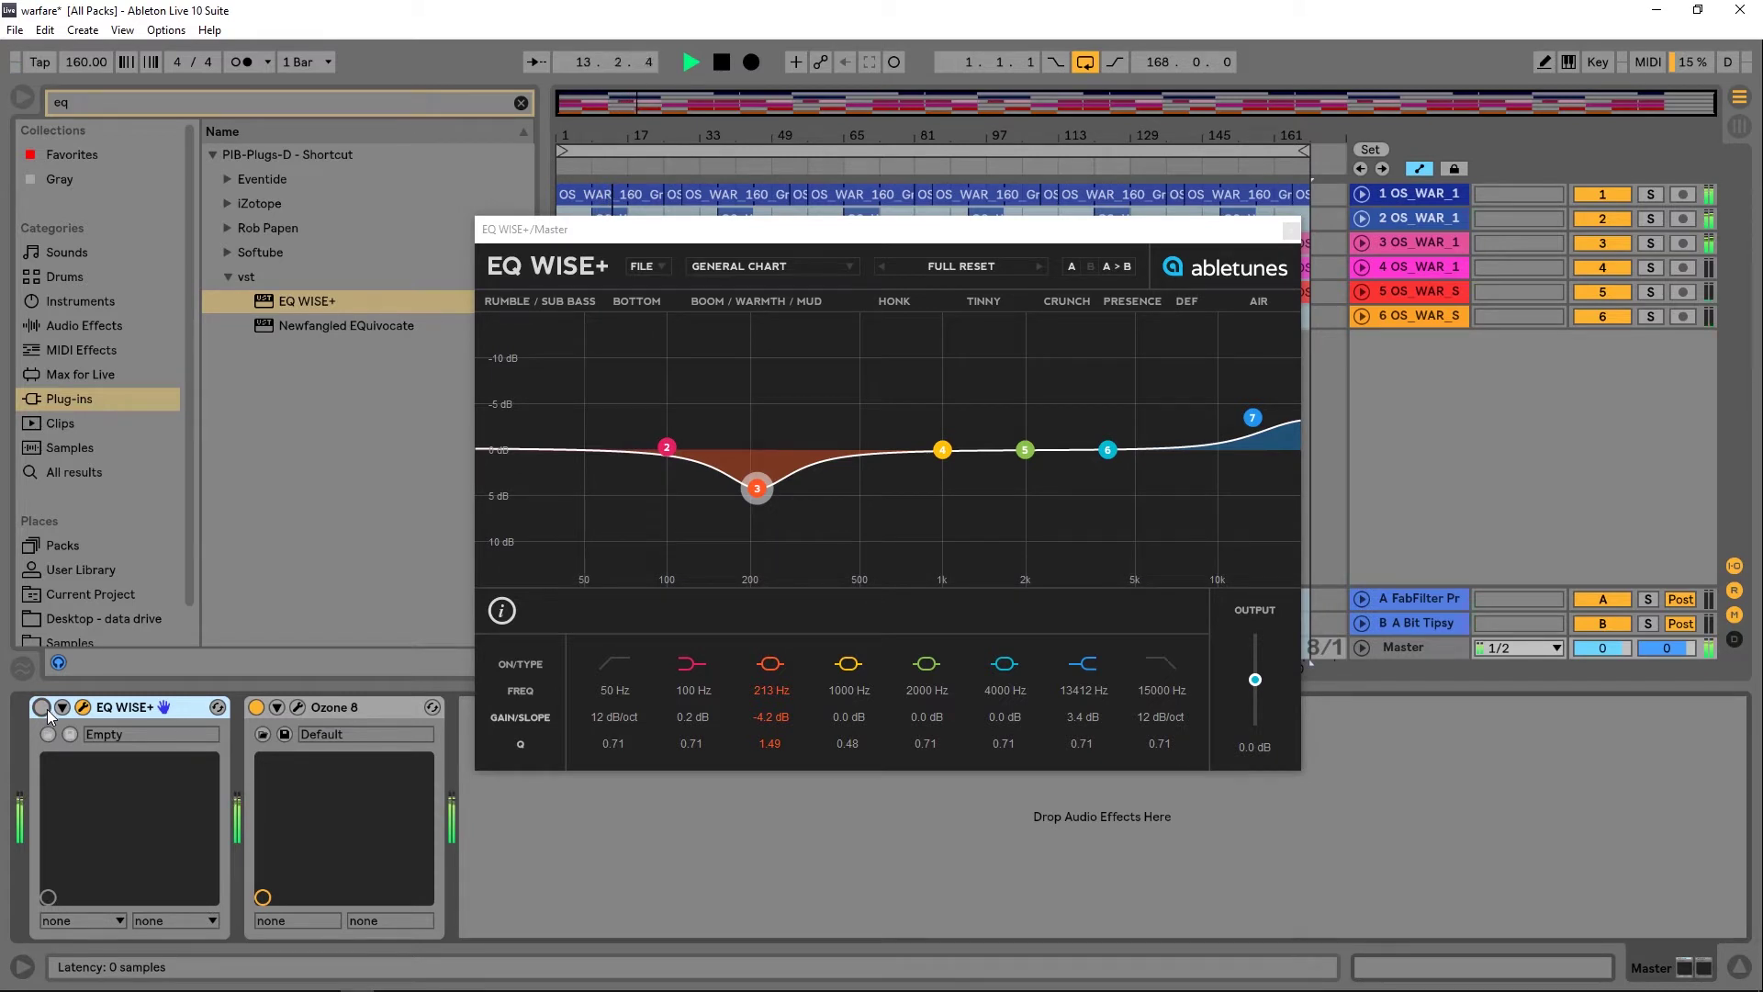
click(42, 707)
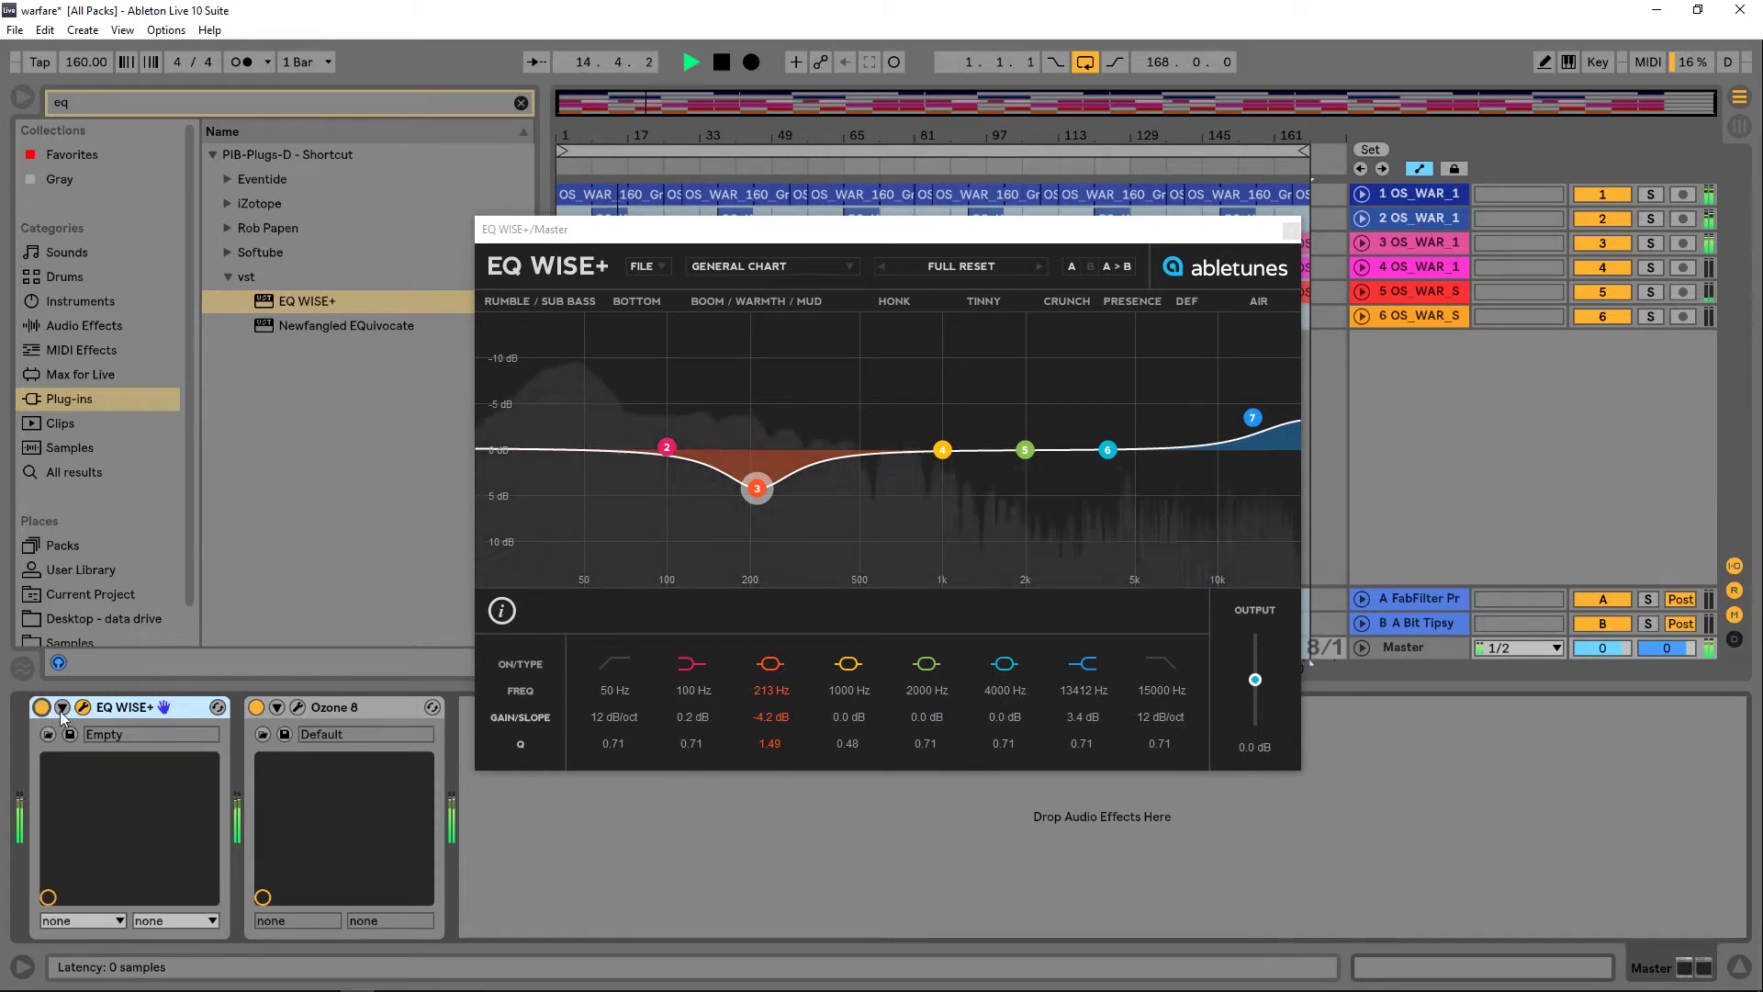
key(space)
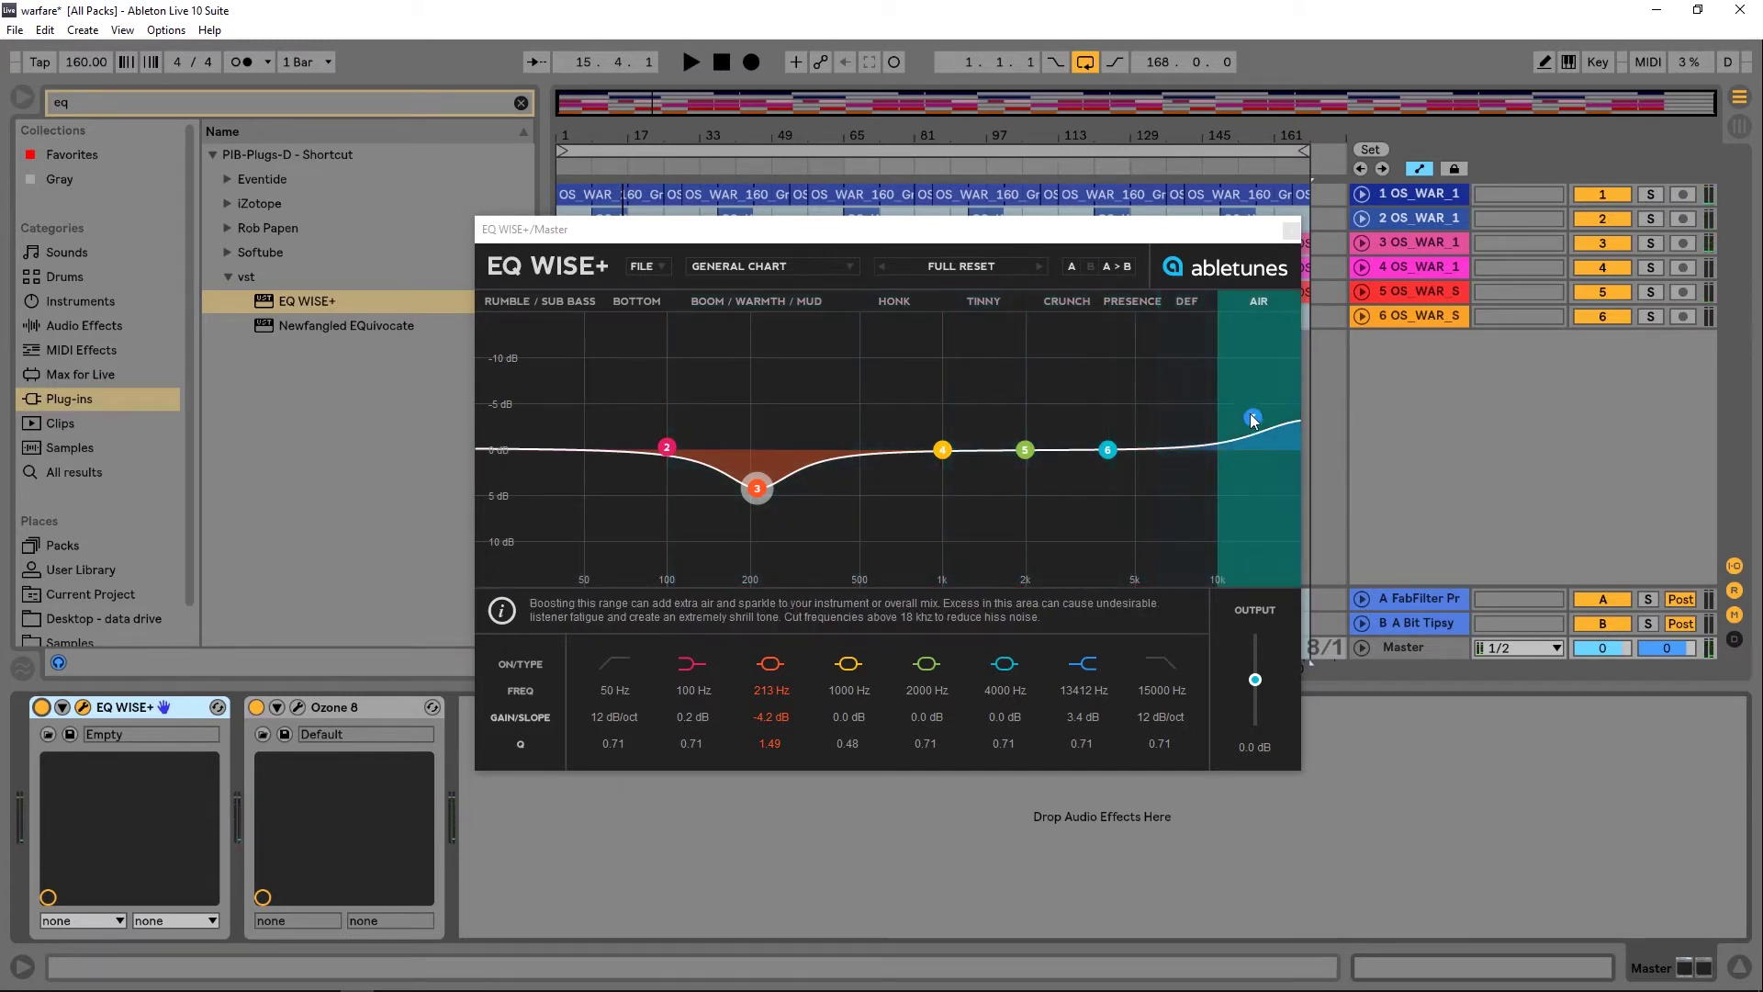
Exaggerate the EQ with band 7 at about 8.5 dB, 12710 Hz and band 3 at about -10.5 dB, 210 Hz, and start playback
drag(1254, 419, 1247, 371)
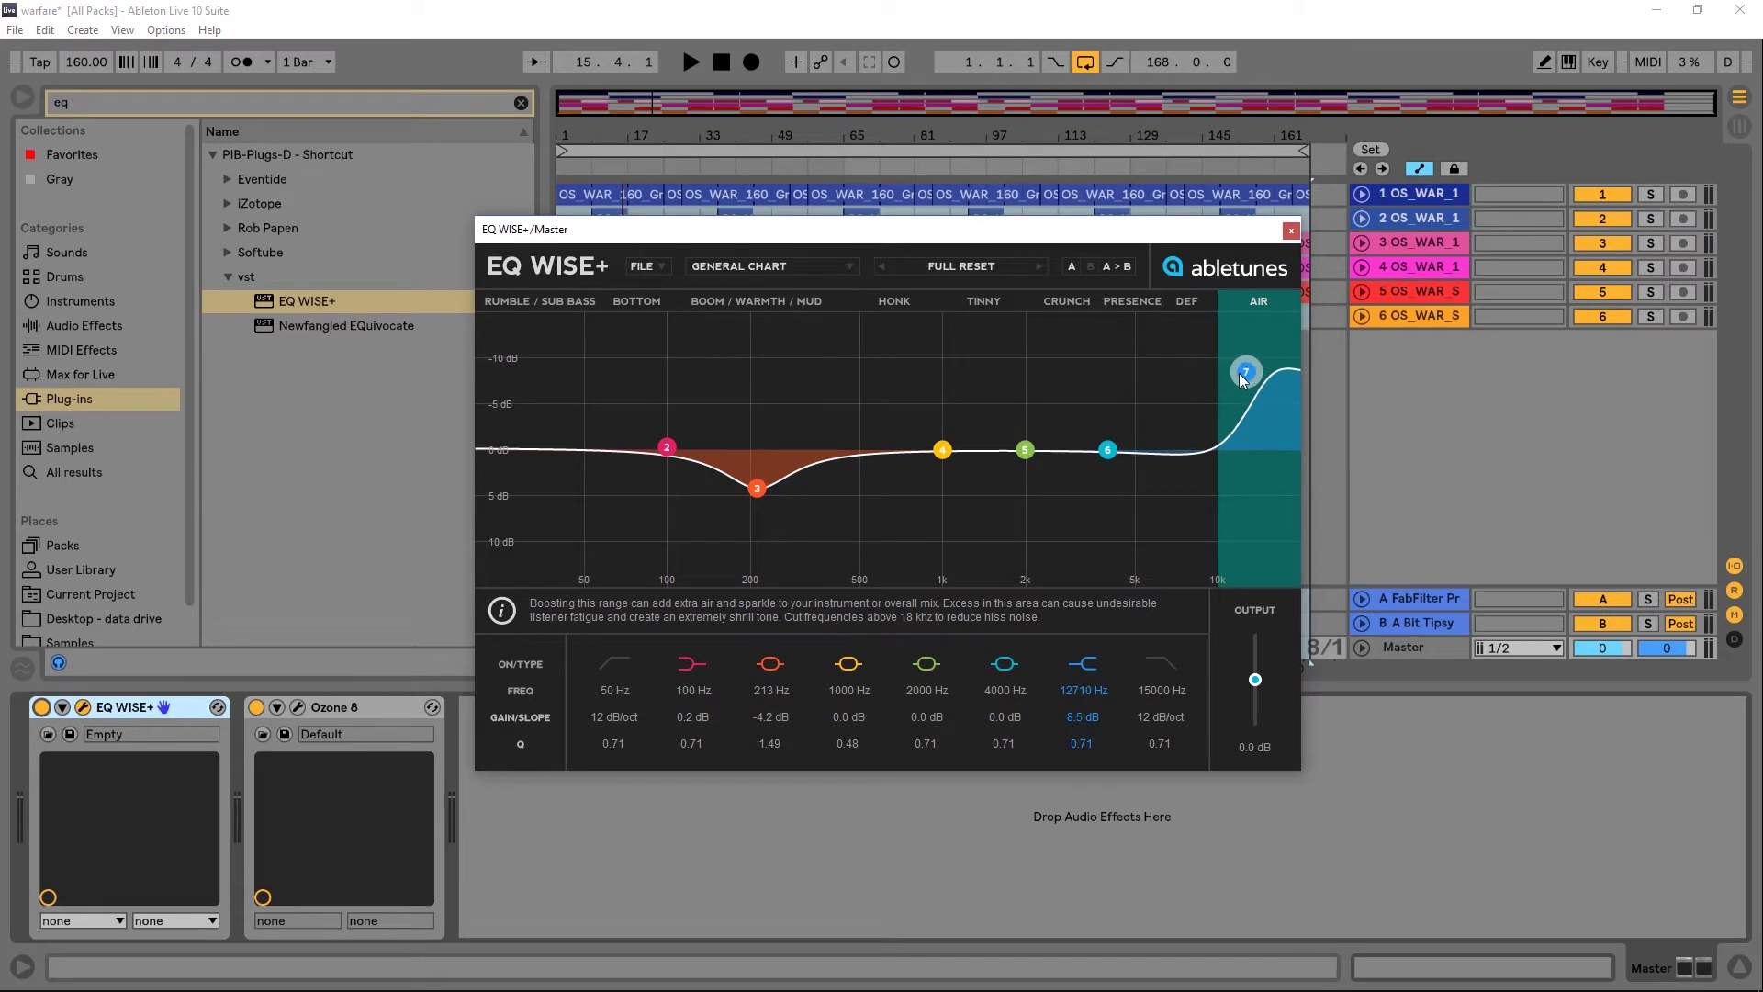
drag(756, 488, 755, 546)
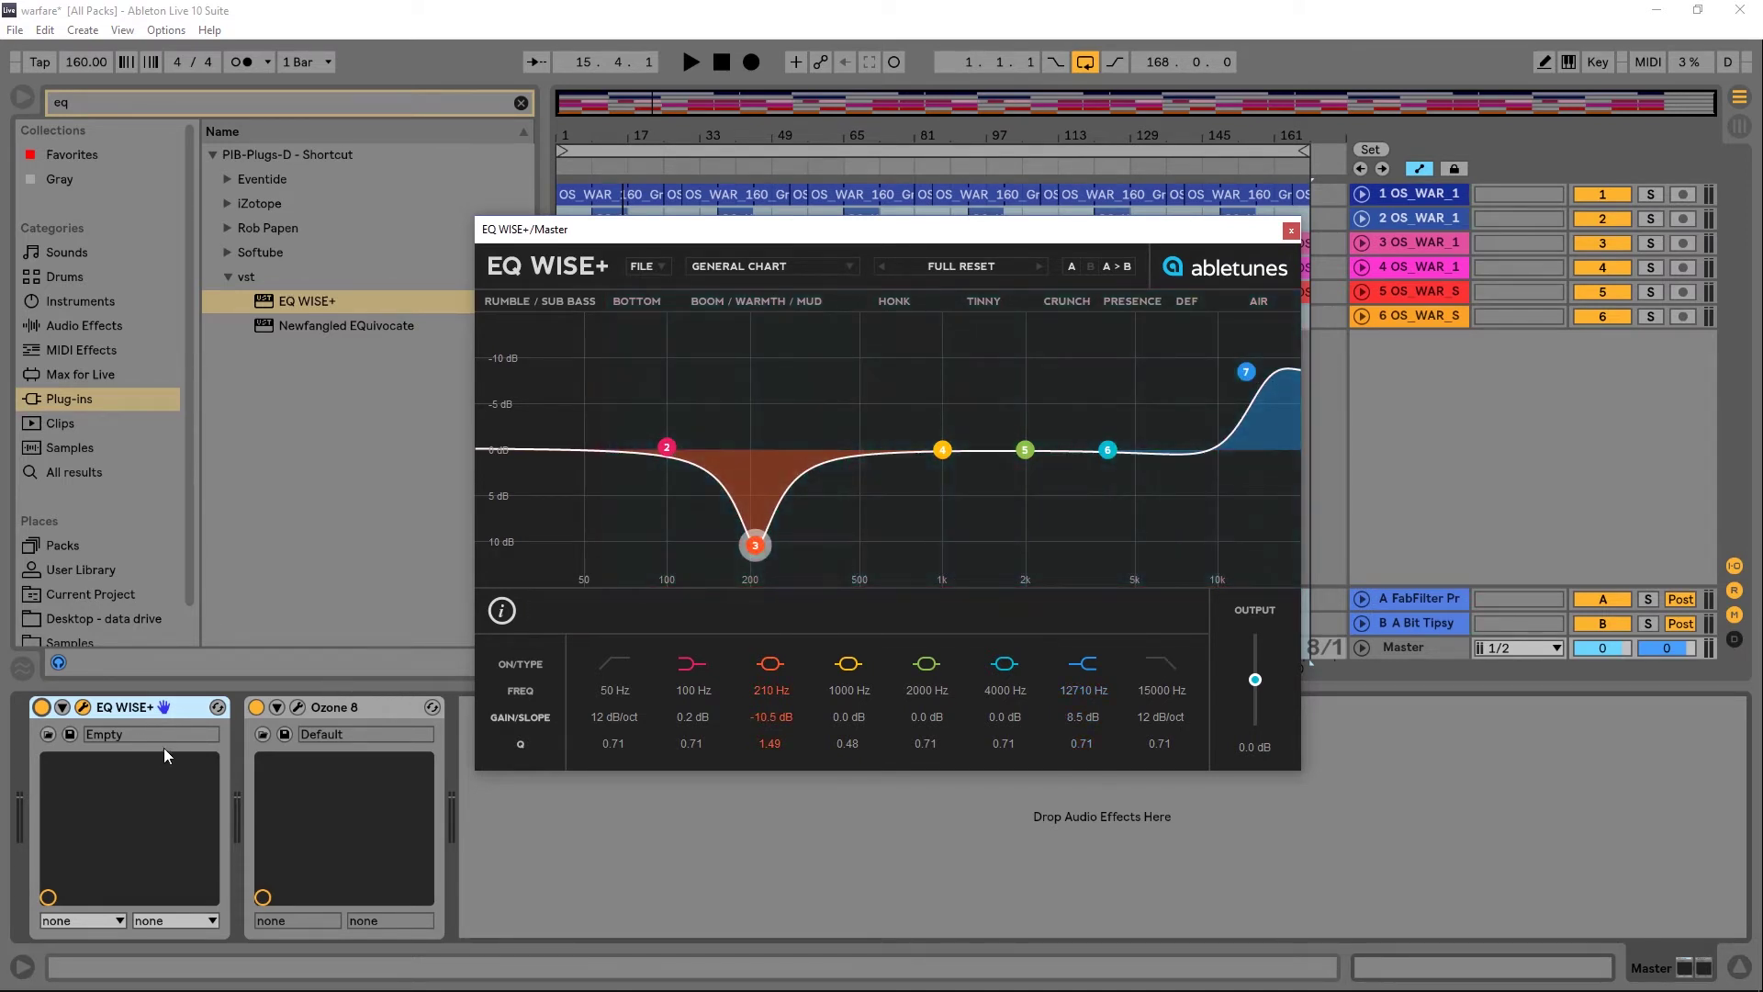
key(space)
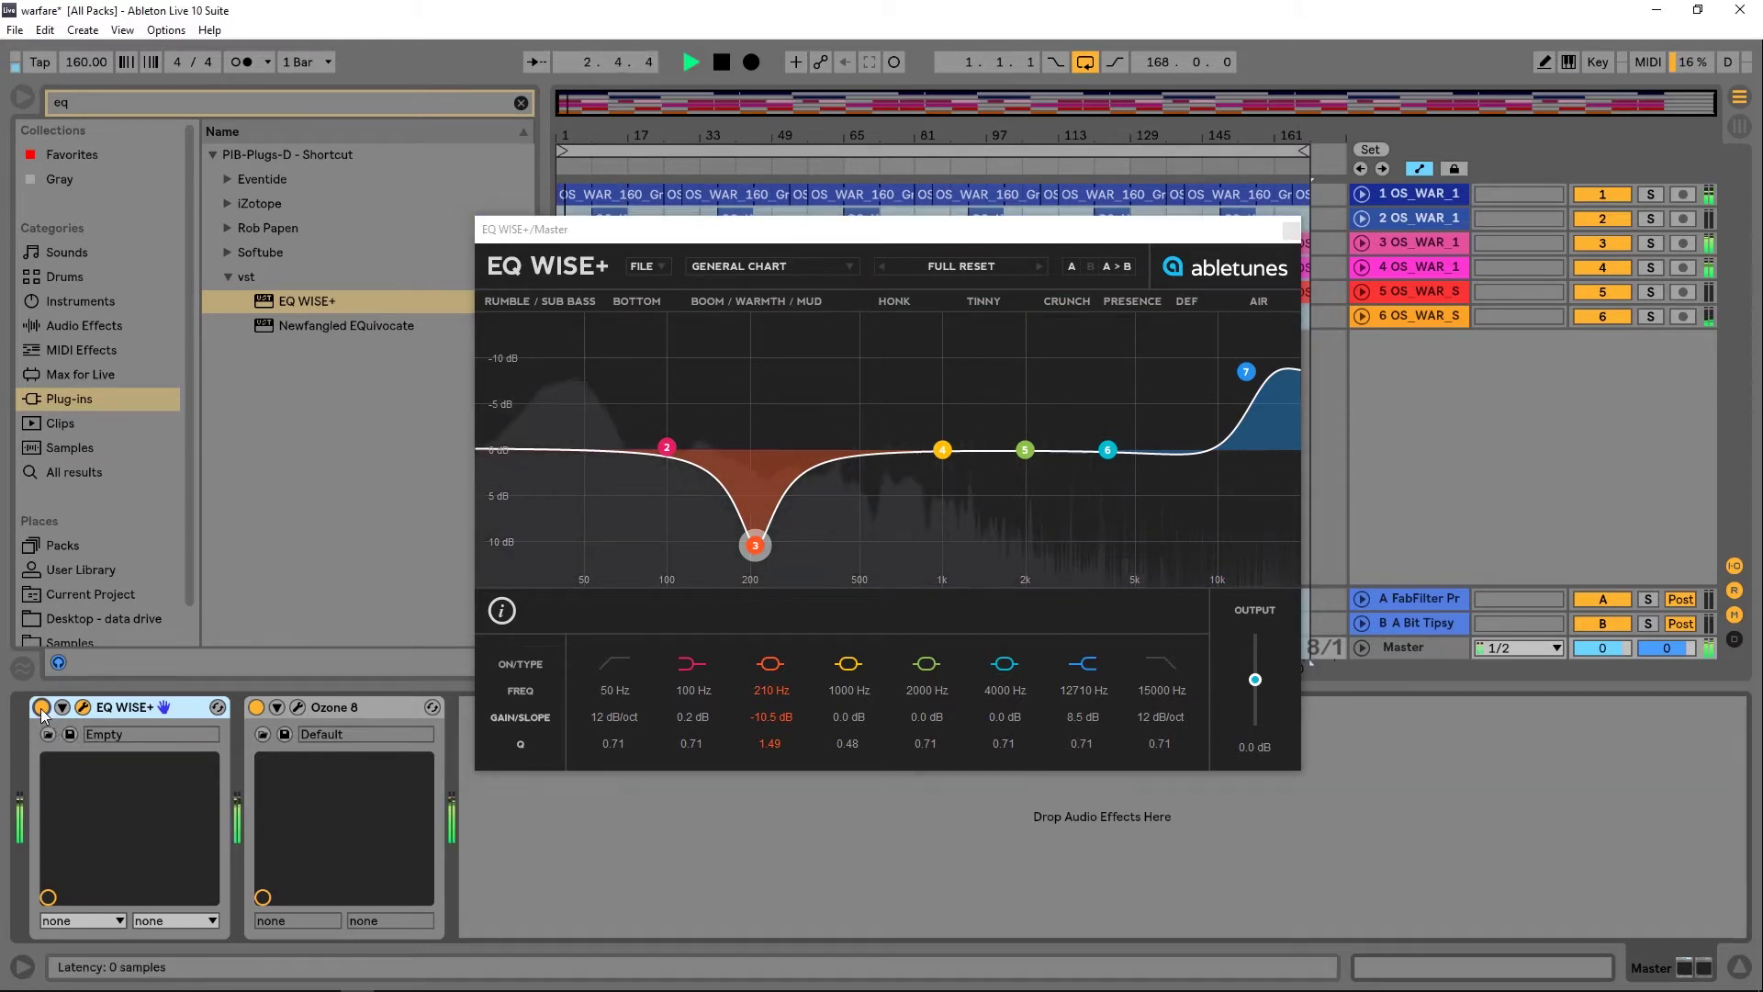
Compare the playing mix with the exaggerated EQ switched off and back on, and stop playback
click(41, 707)
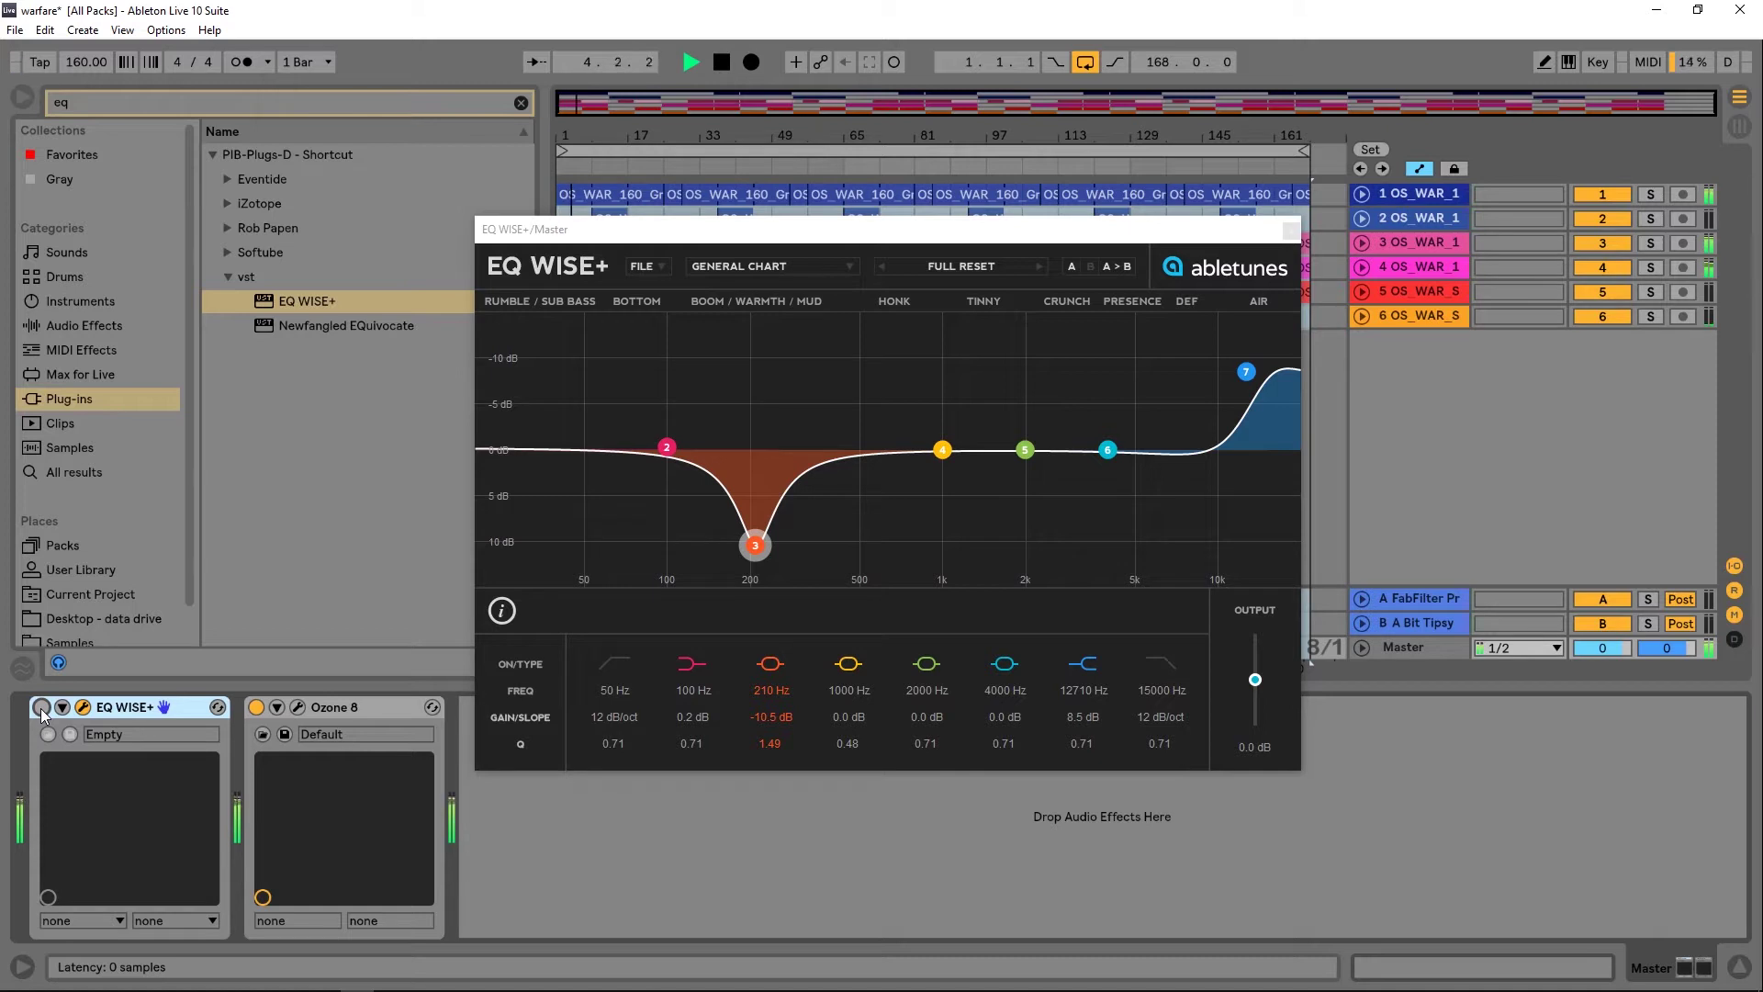
click(40, 707)
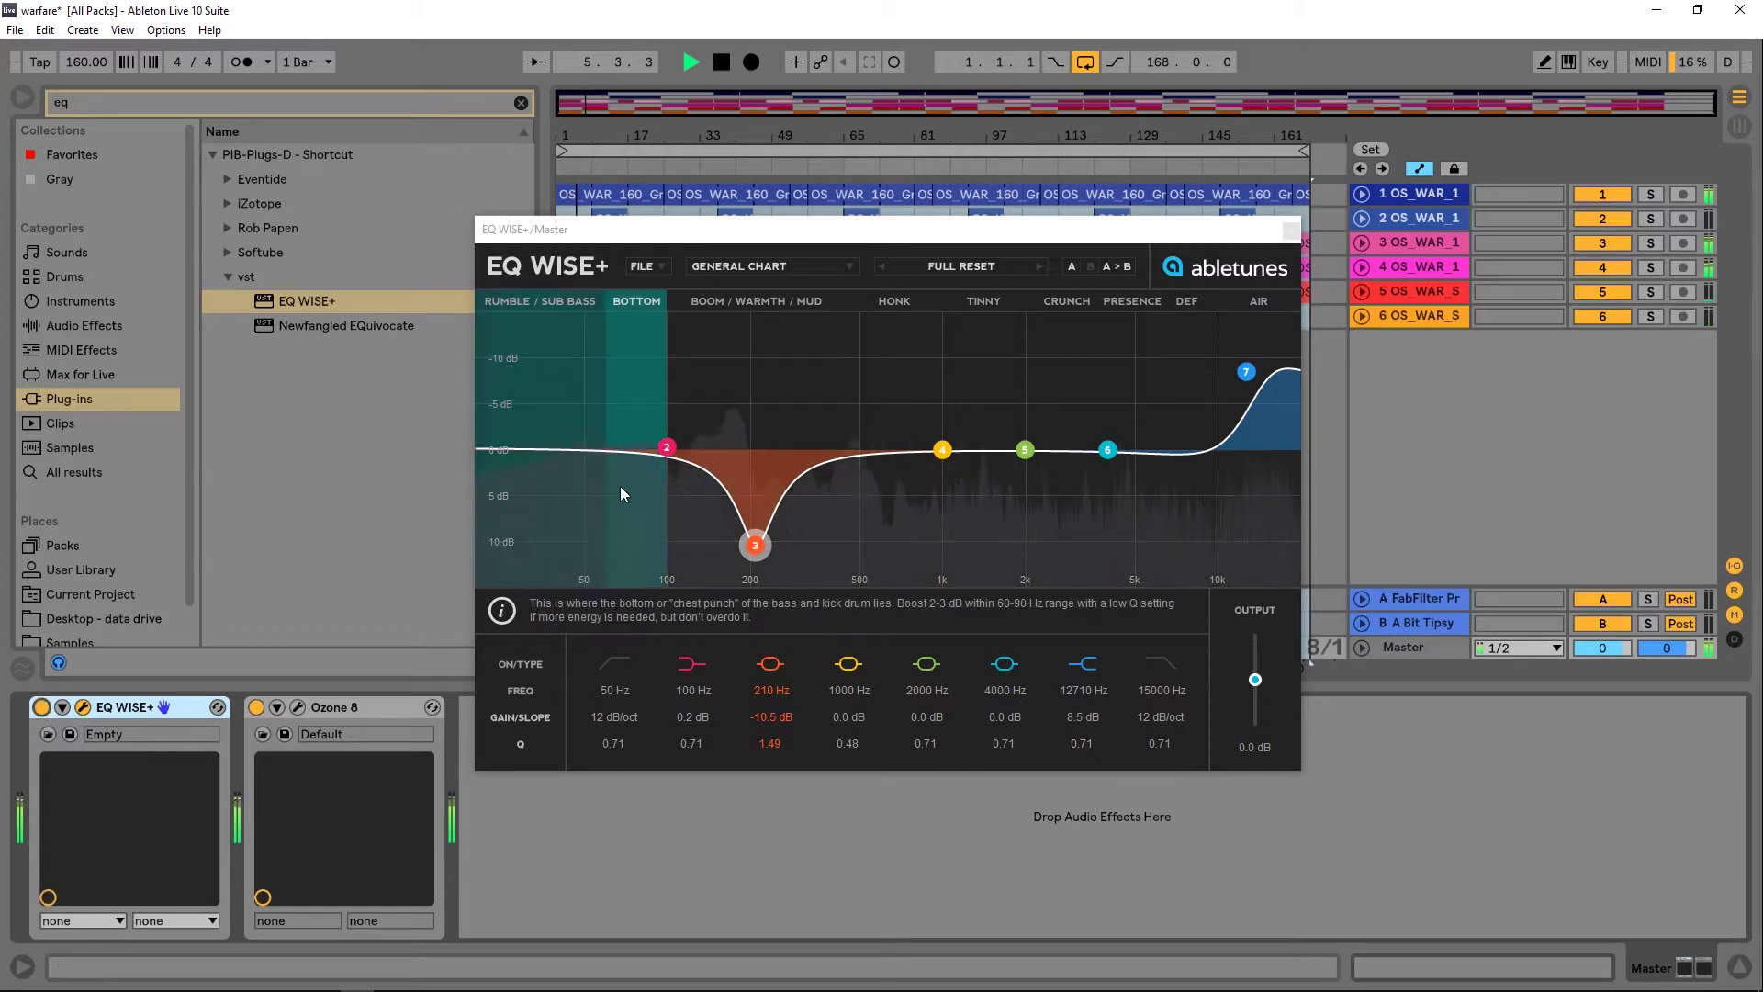
key(space)
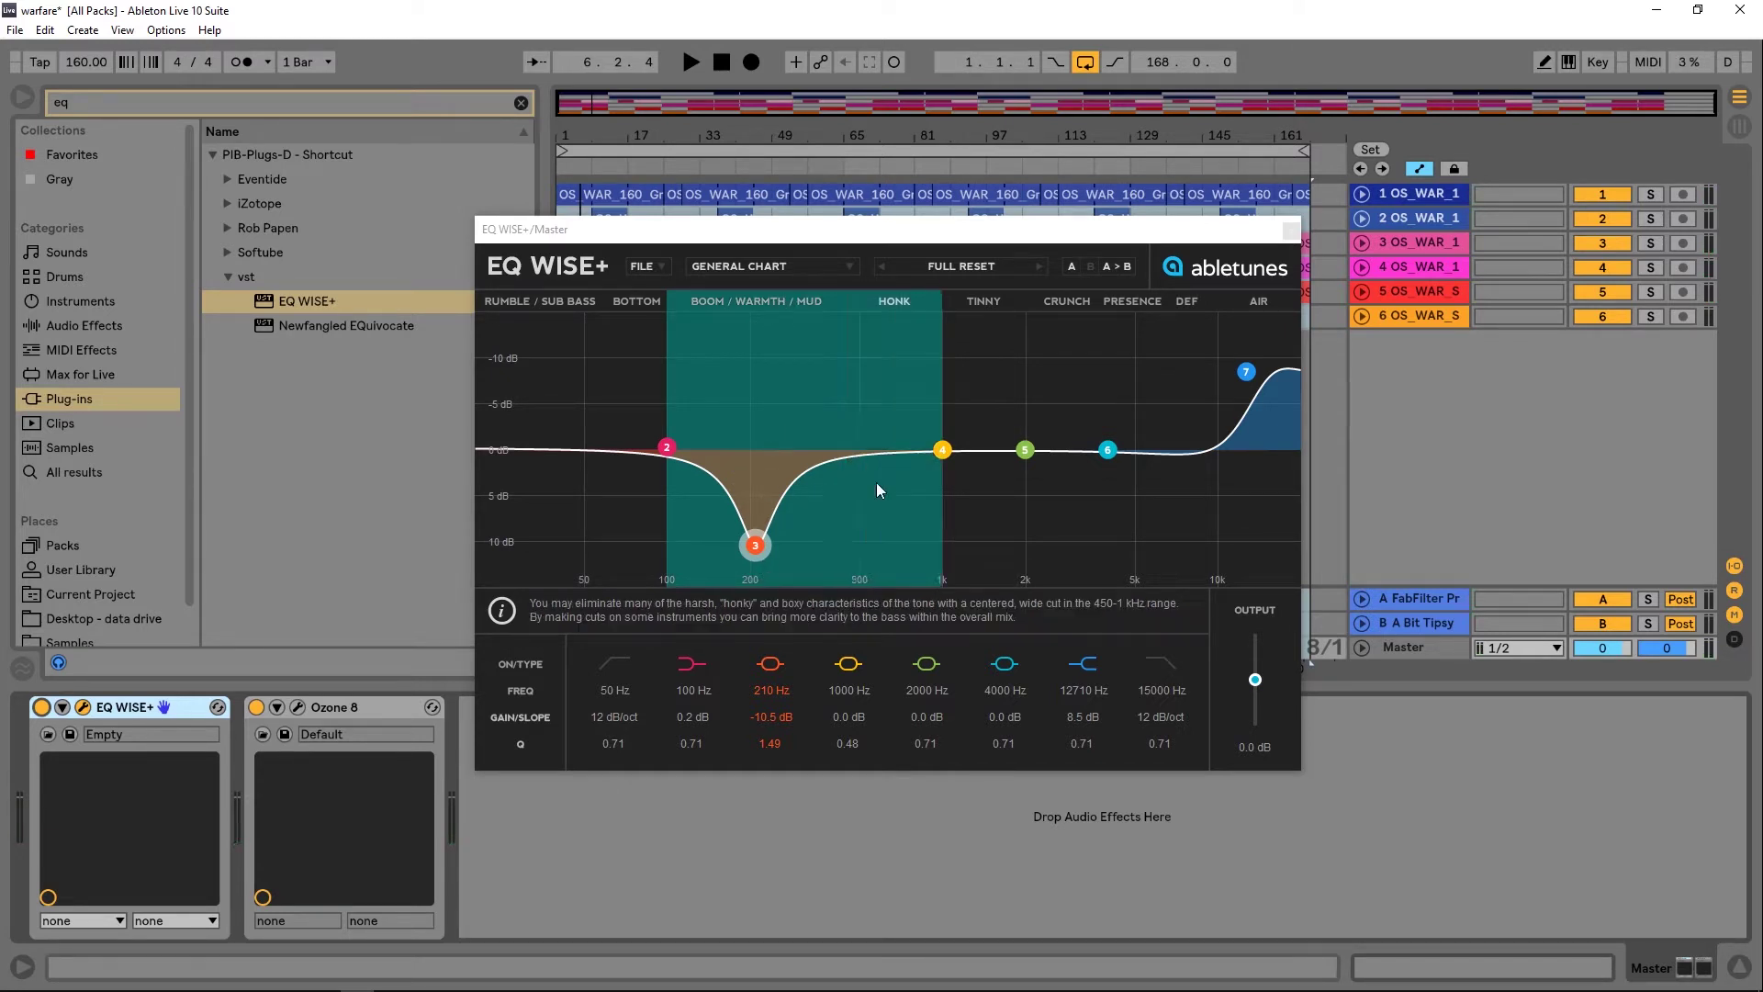
Load the Full Reset preset and switch the frequency chart to Vocals
click(944, 265)
click(929, 150)
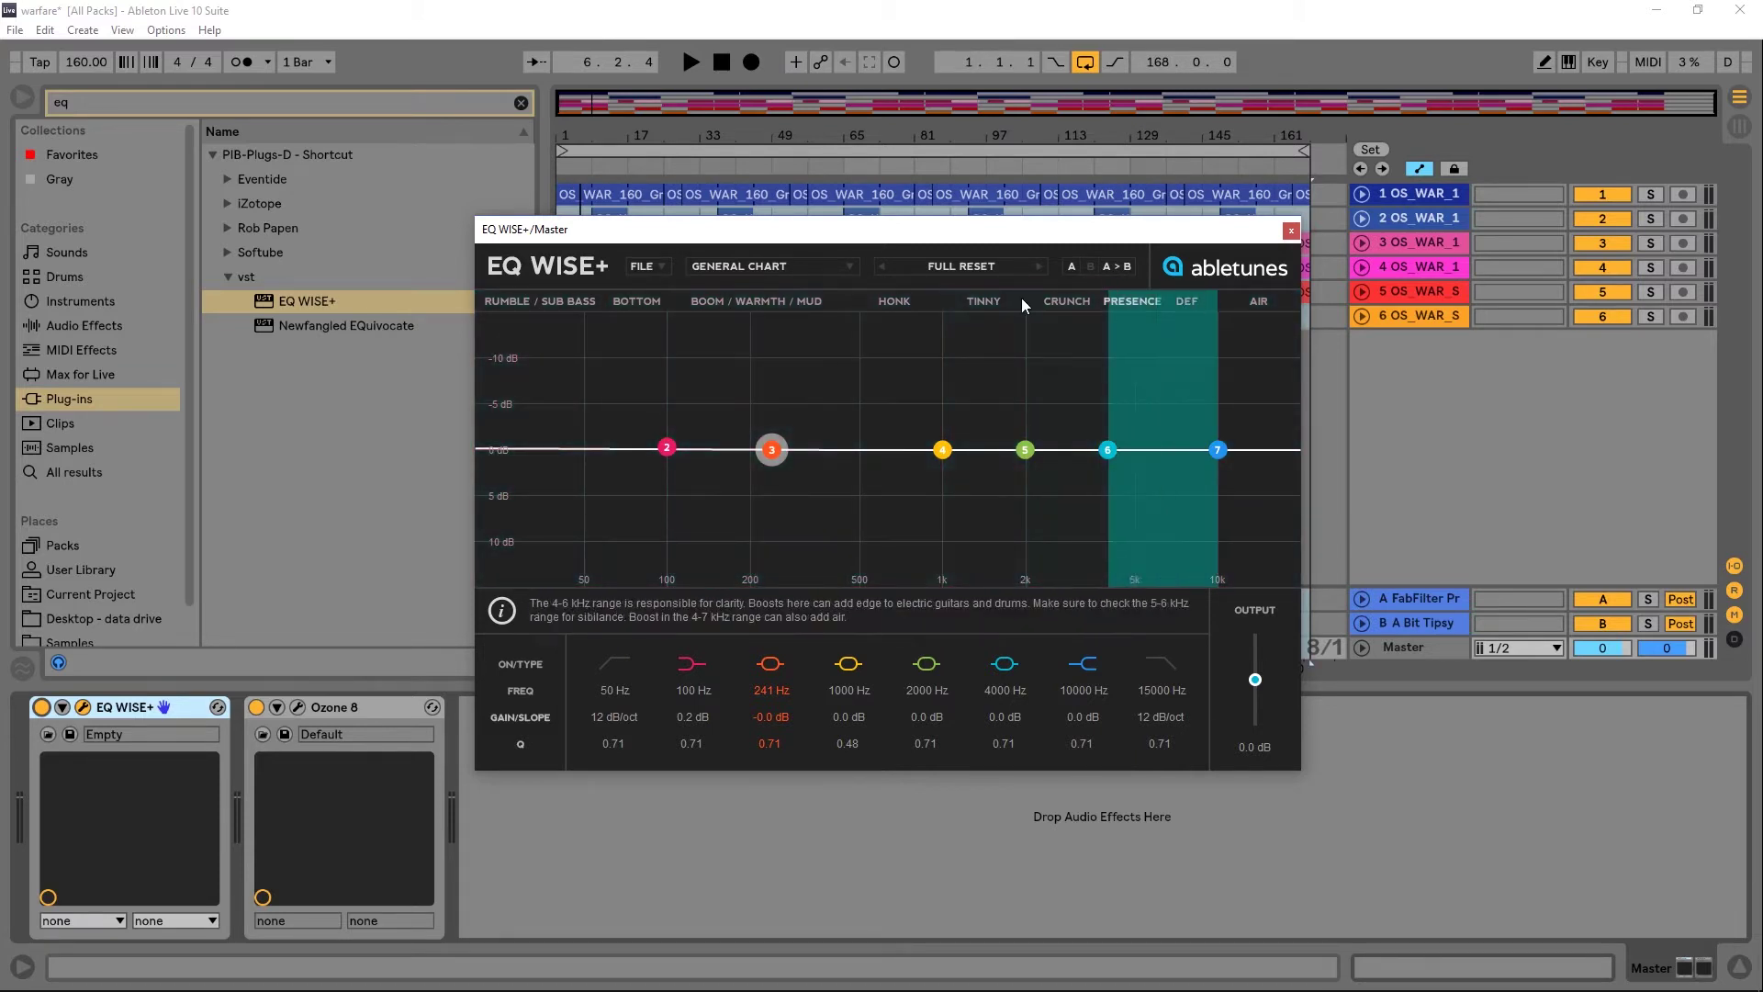
click(755, 266)
mouse_move(752, 306)
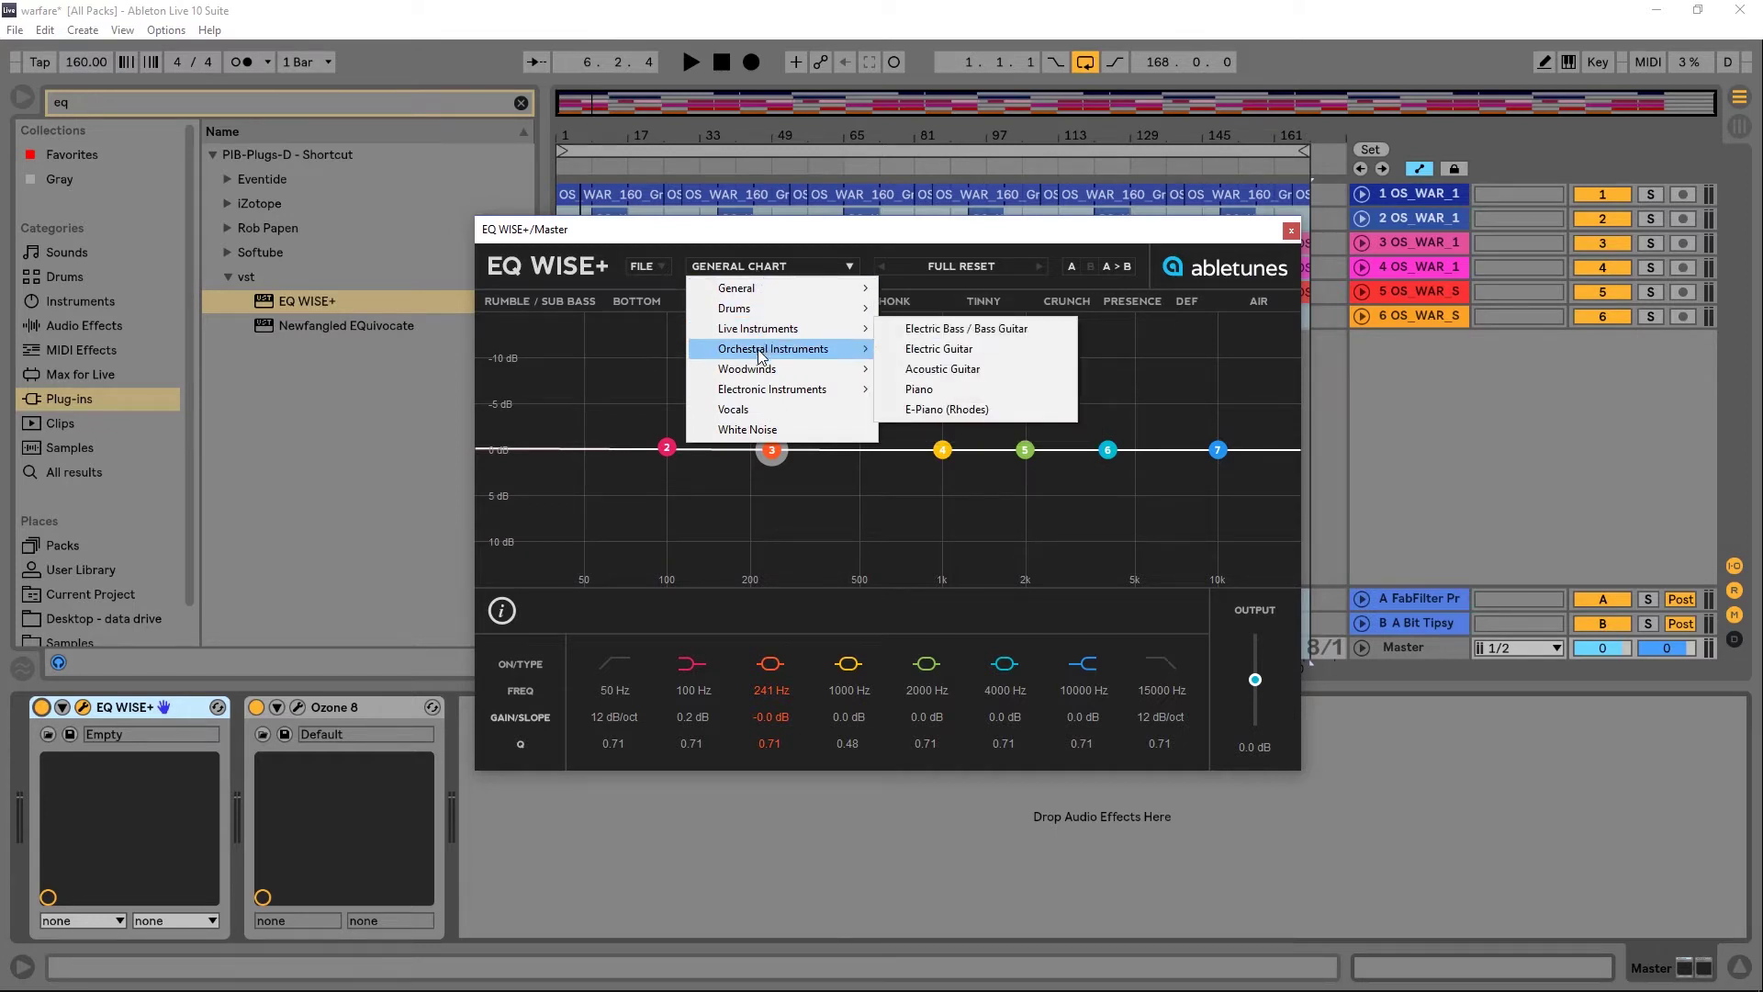
mouse_move(794, 398)
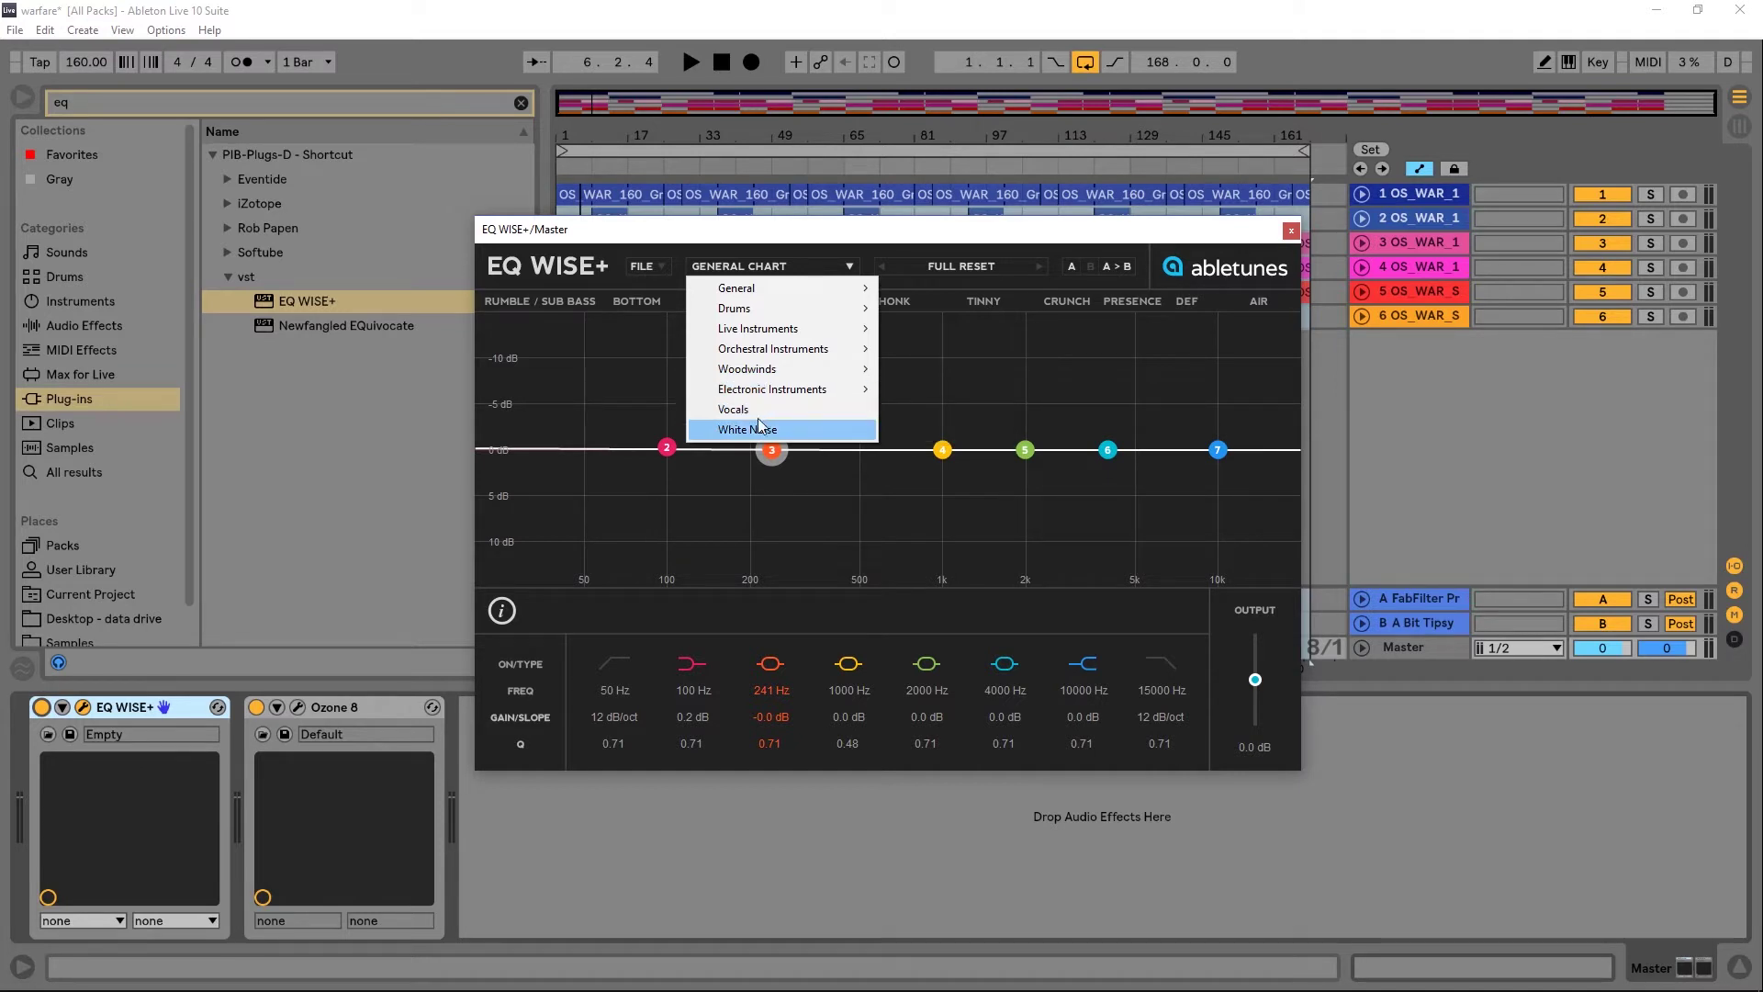
click(733, 409)
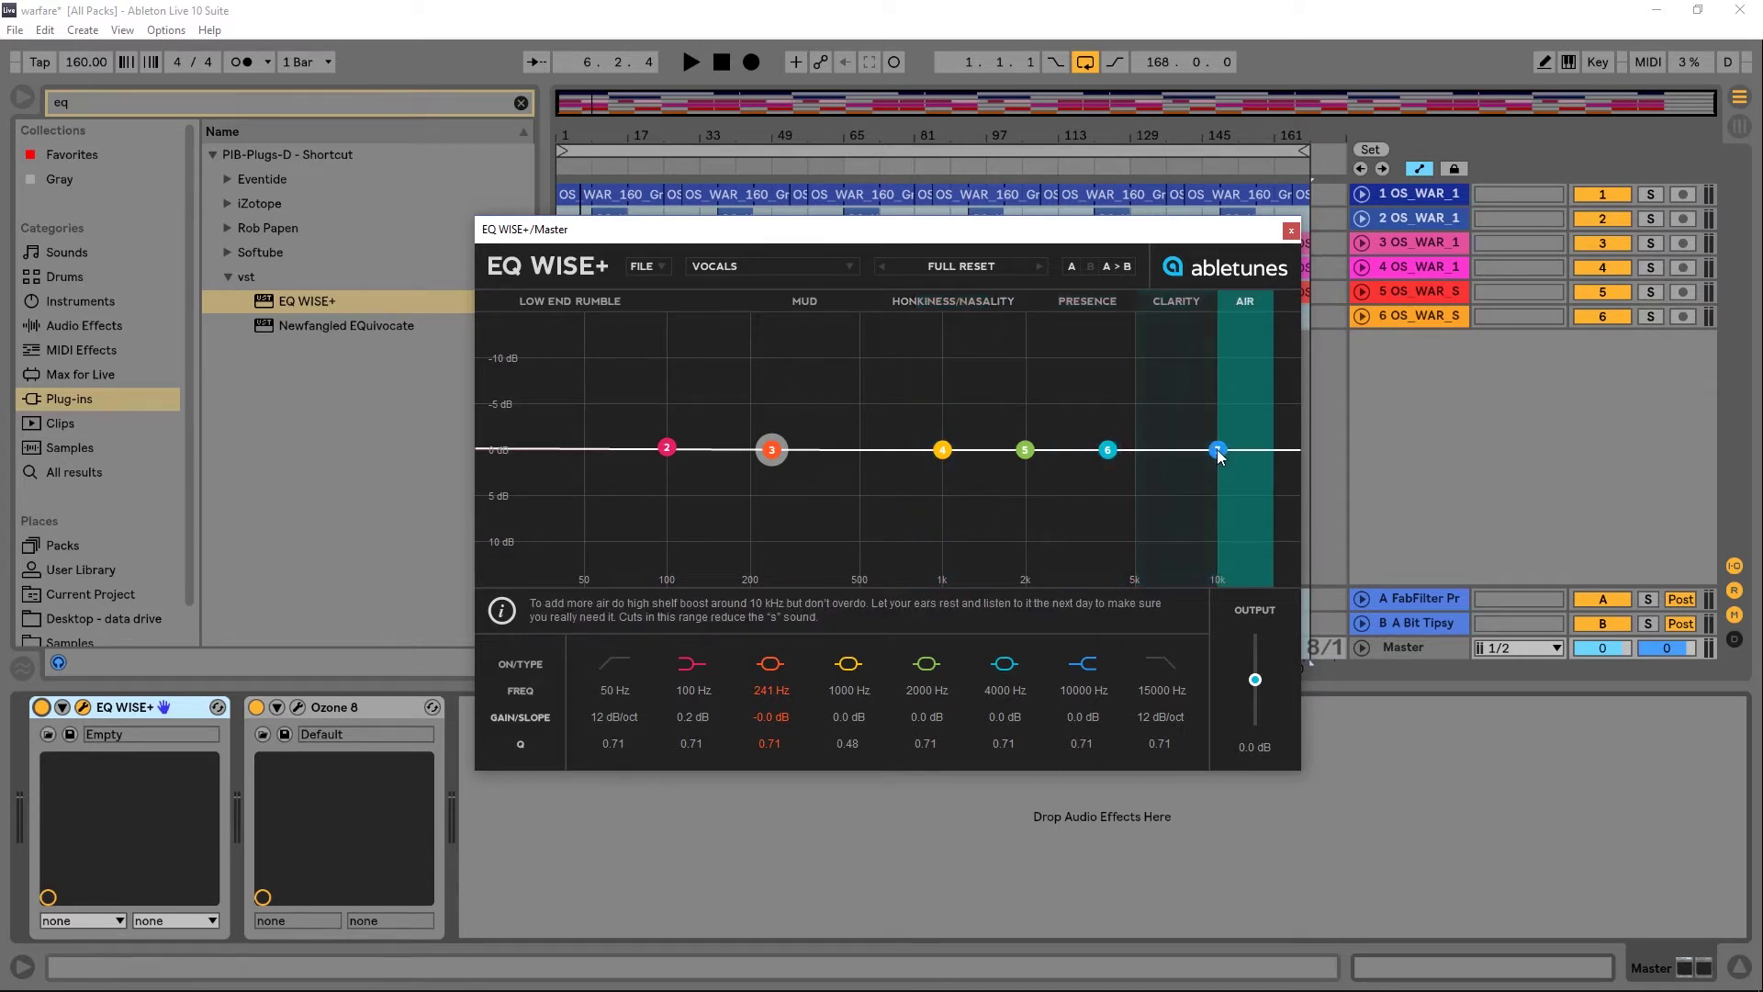
Boost band 7 by about 2.8 dB at 7088 Hz and switch the frequency chart to Viola from the orchestral instruments
drag(1217, 449, 1176, 425)
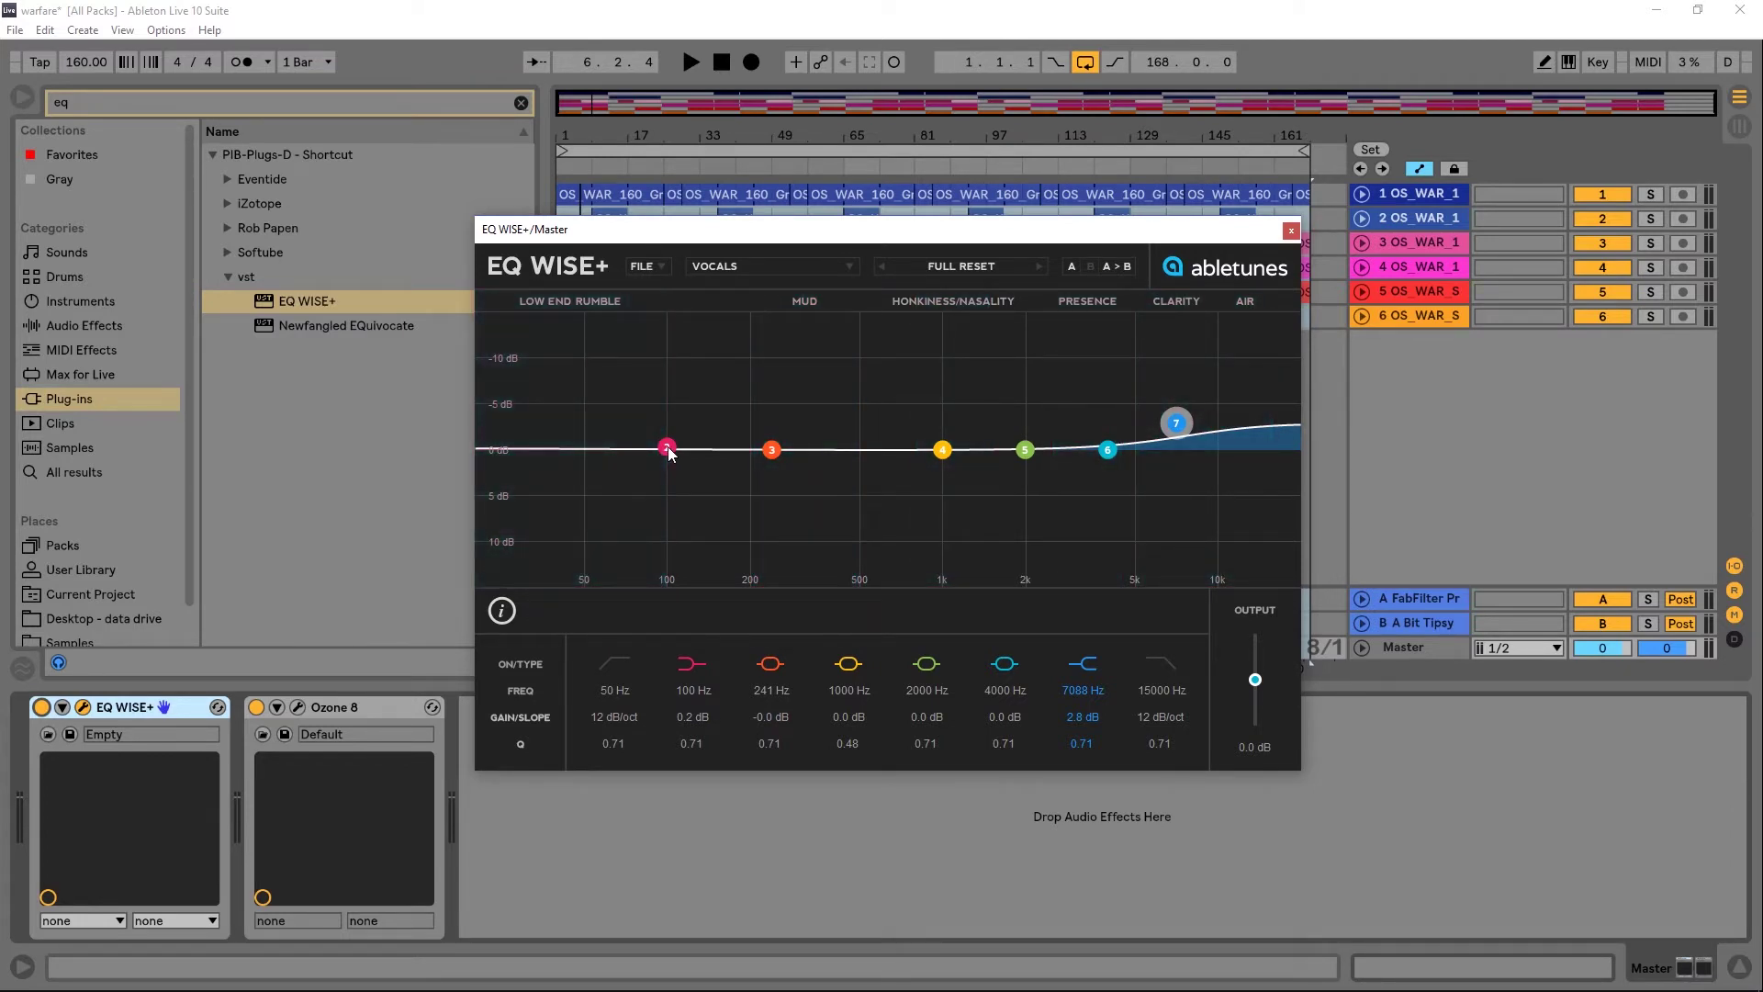
click(734, 265)
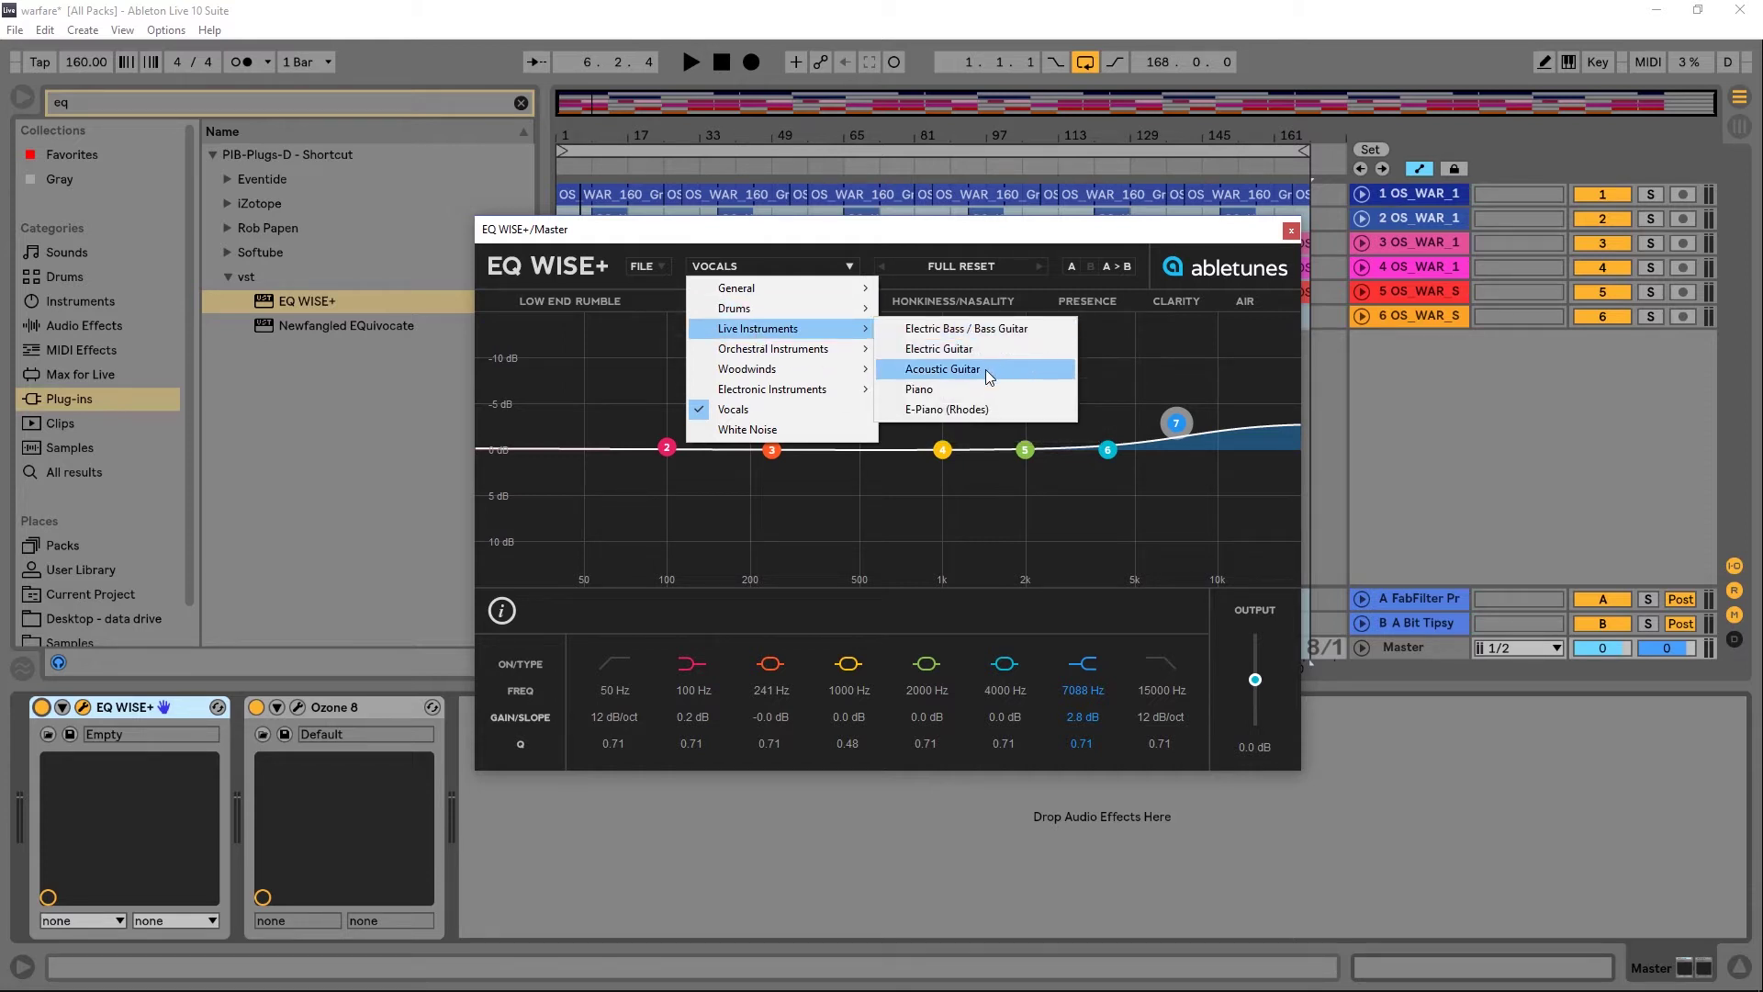
mouse_move(806, 356)
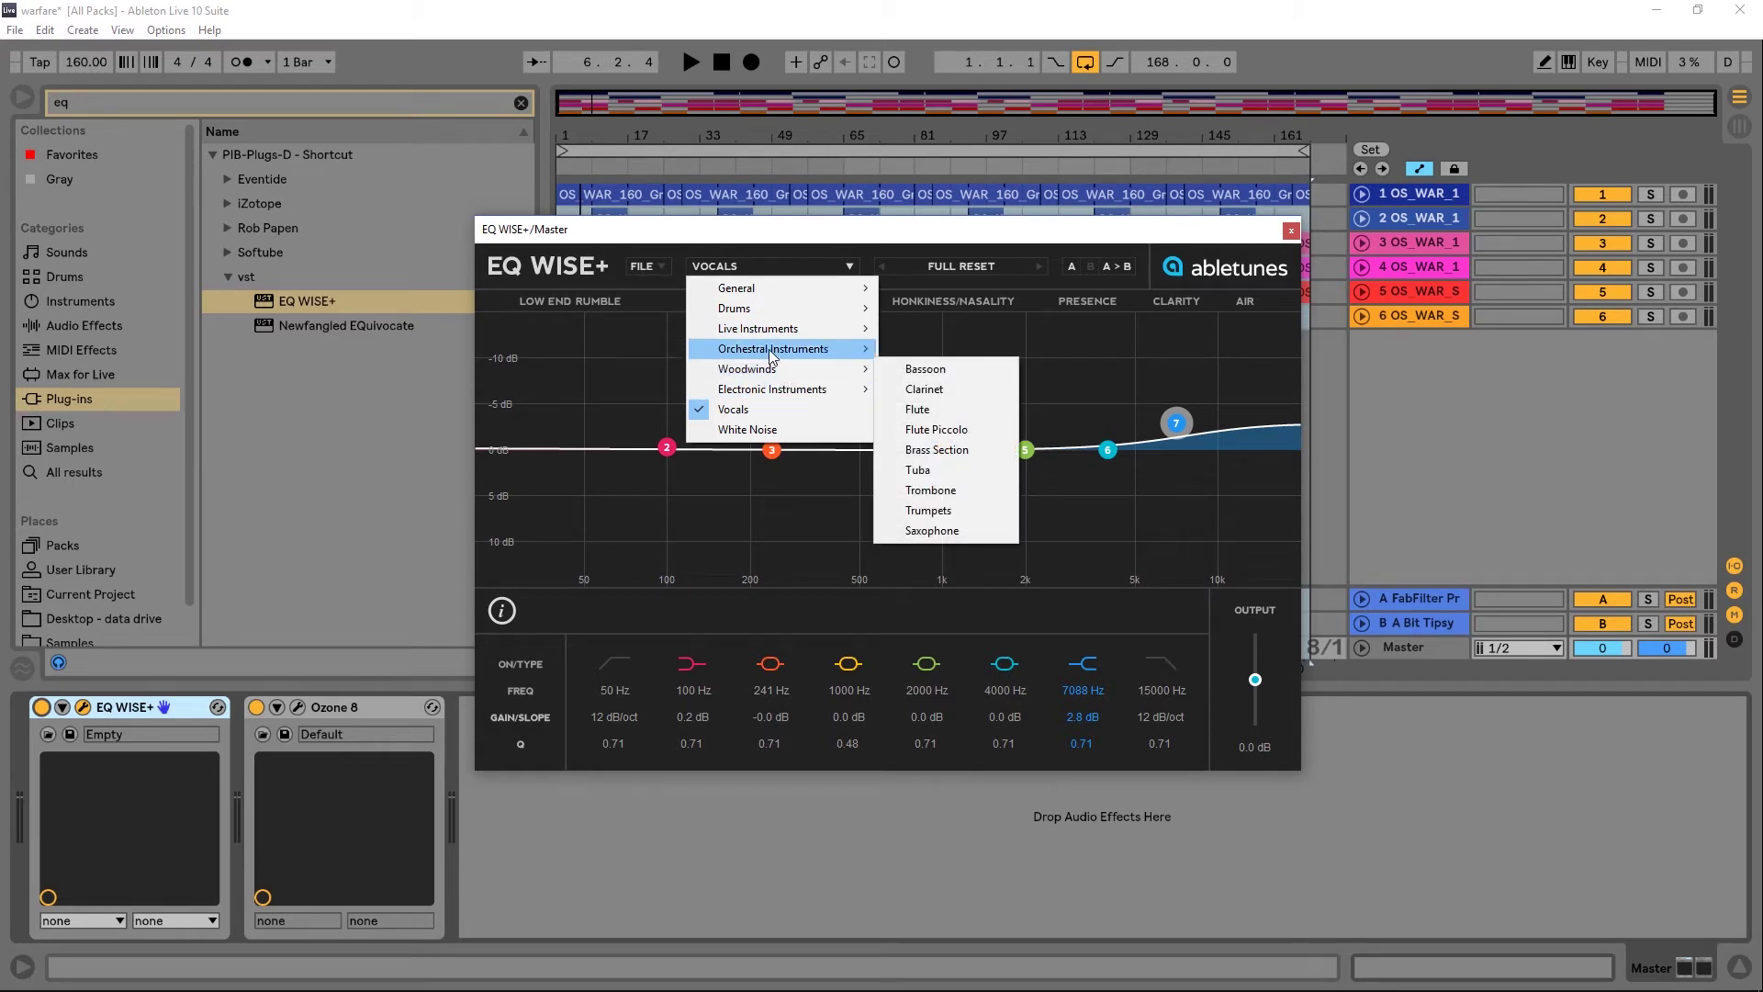
click(944, 393)
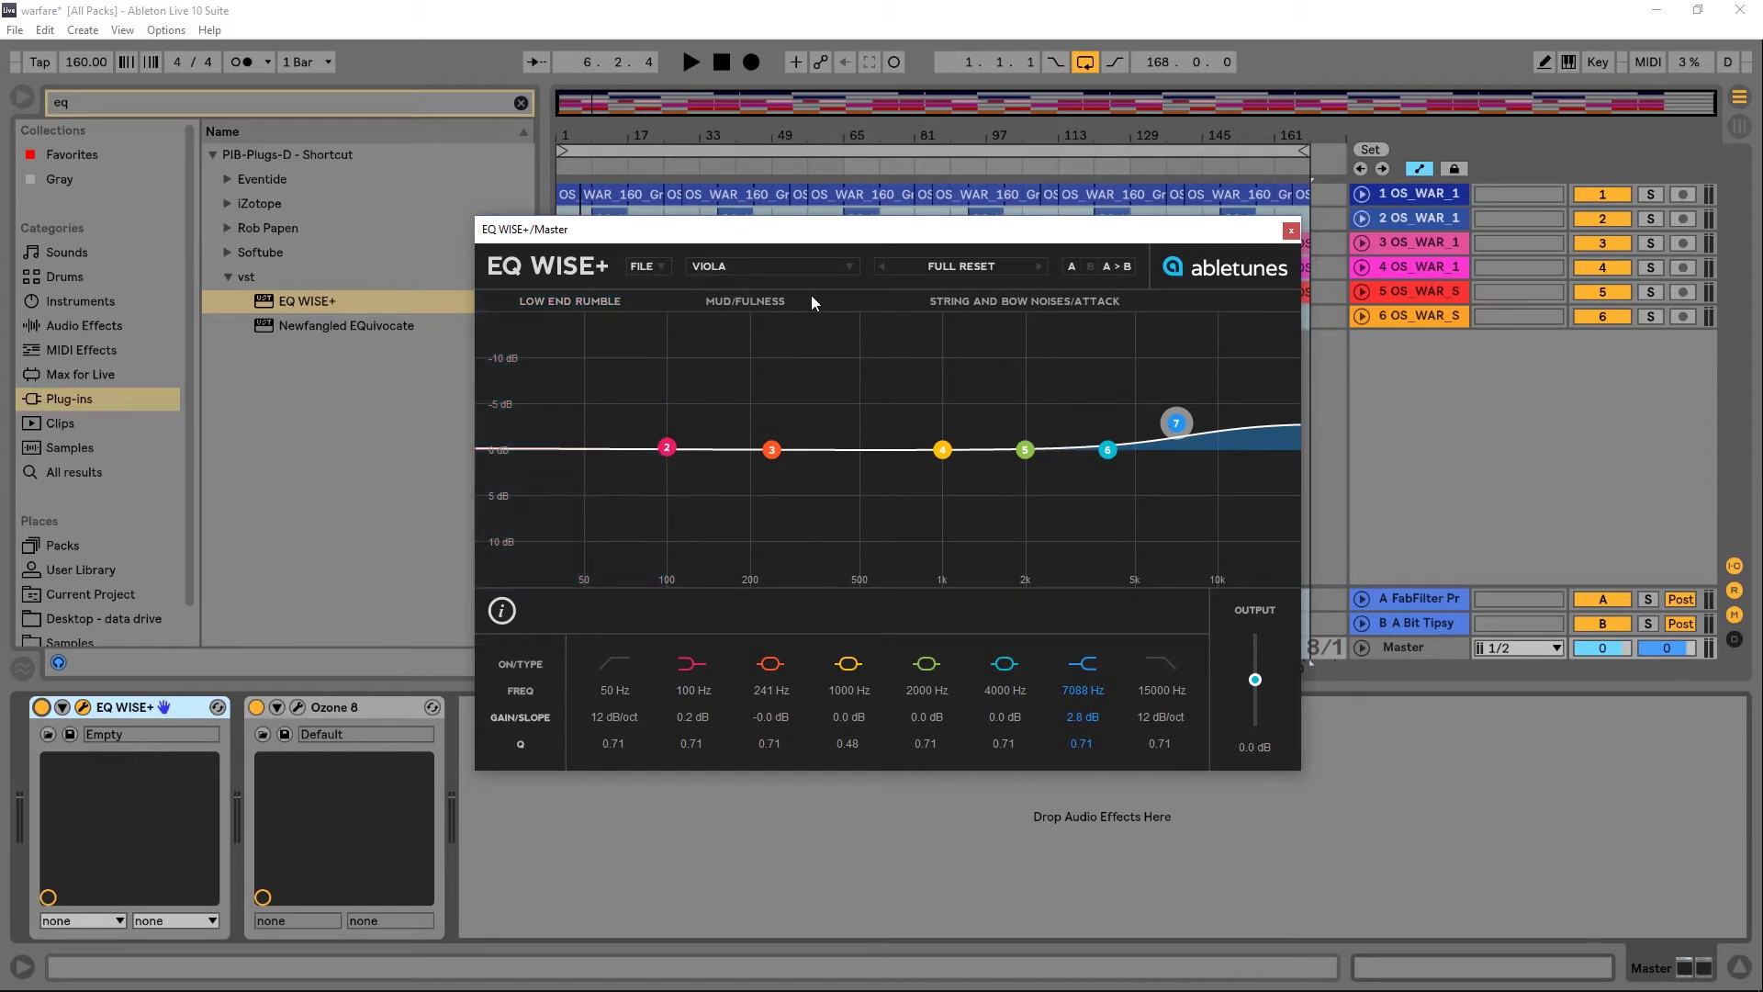
Load the Claps Crisp preset and close the EQ WISE+ window
click(974, 268)
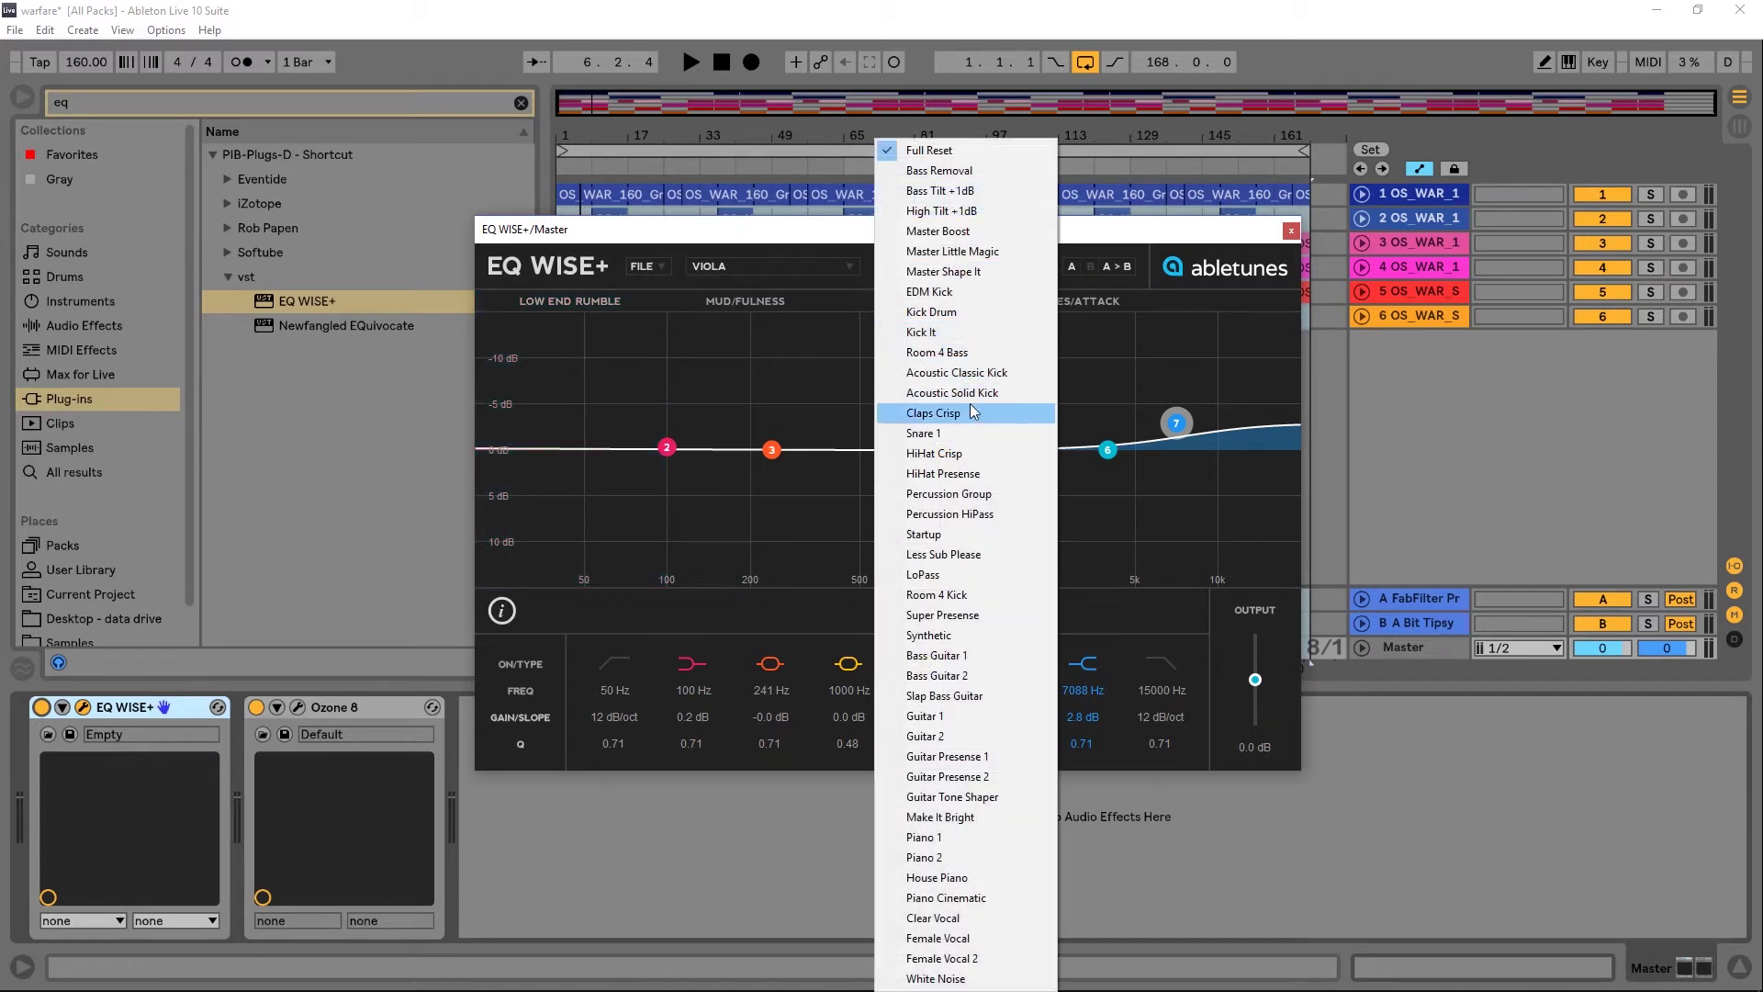
click(921, 414)
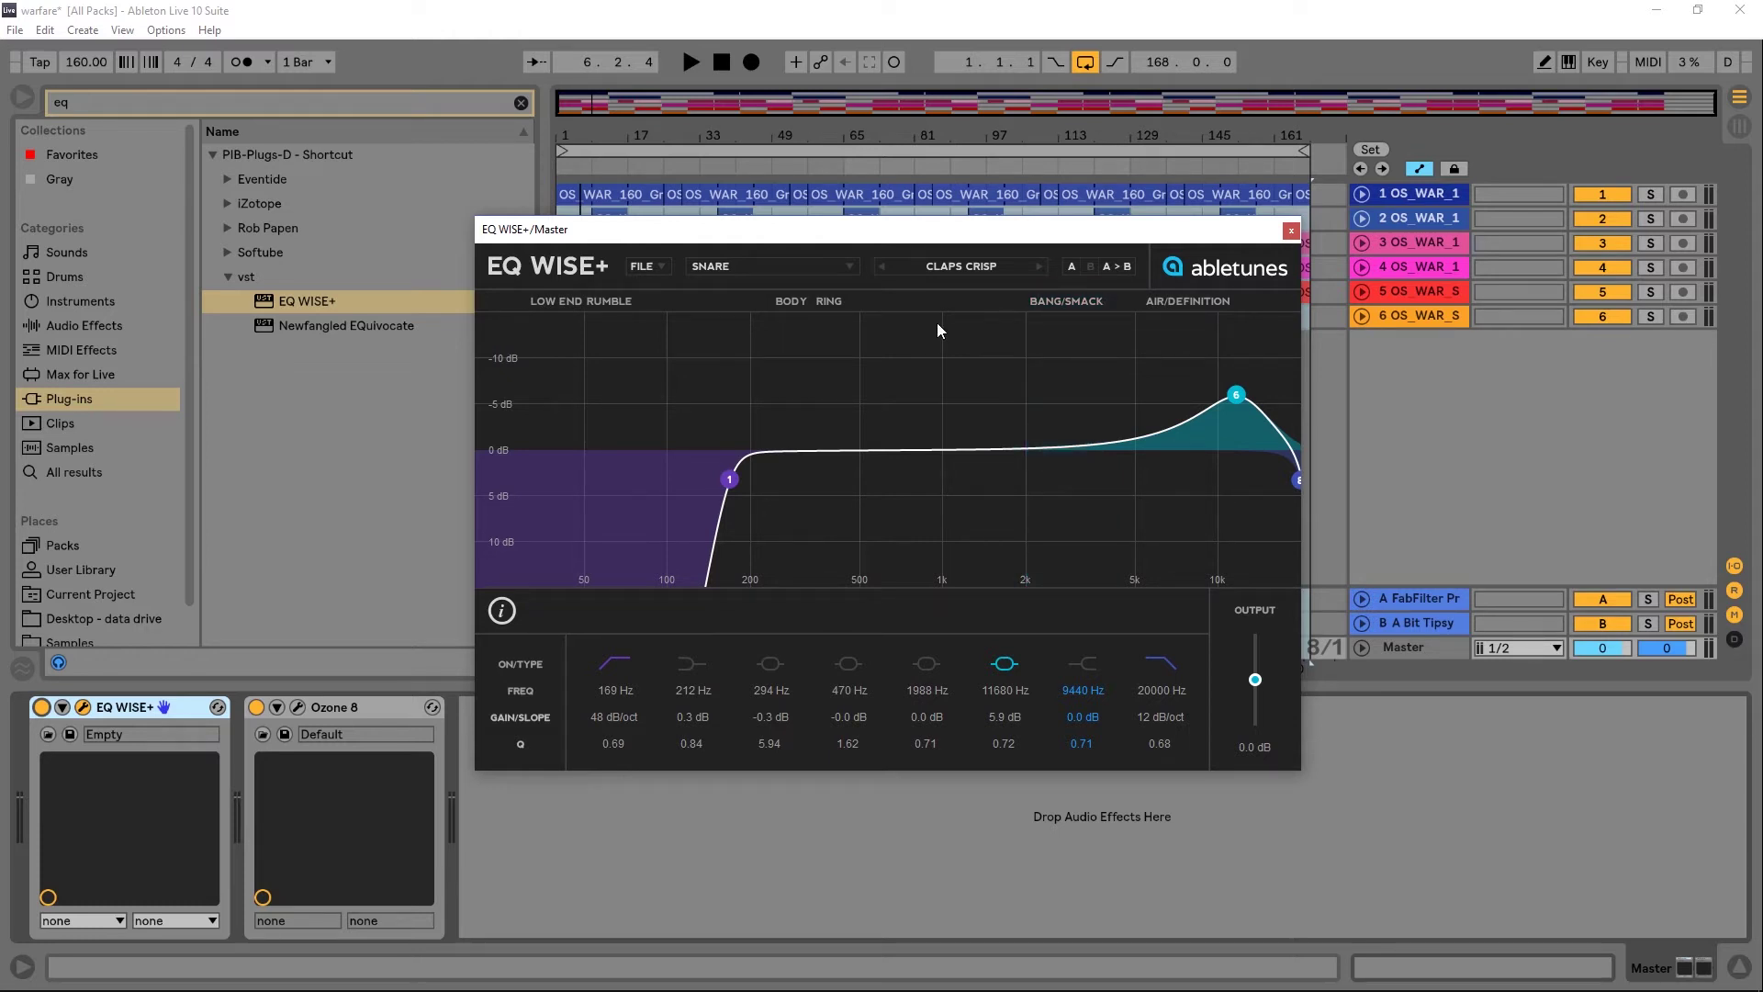
click(1289, 230)
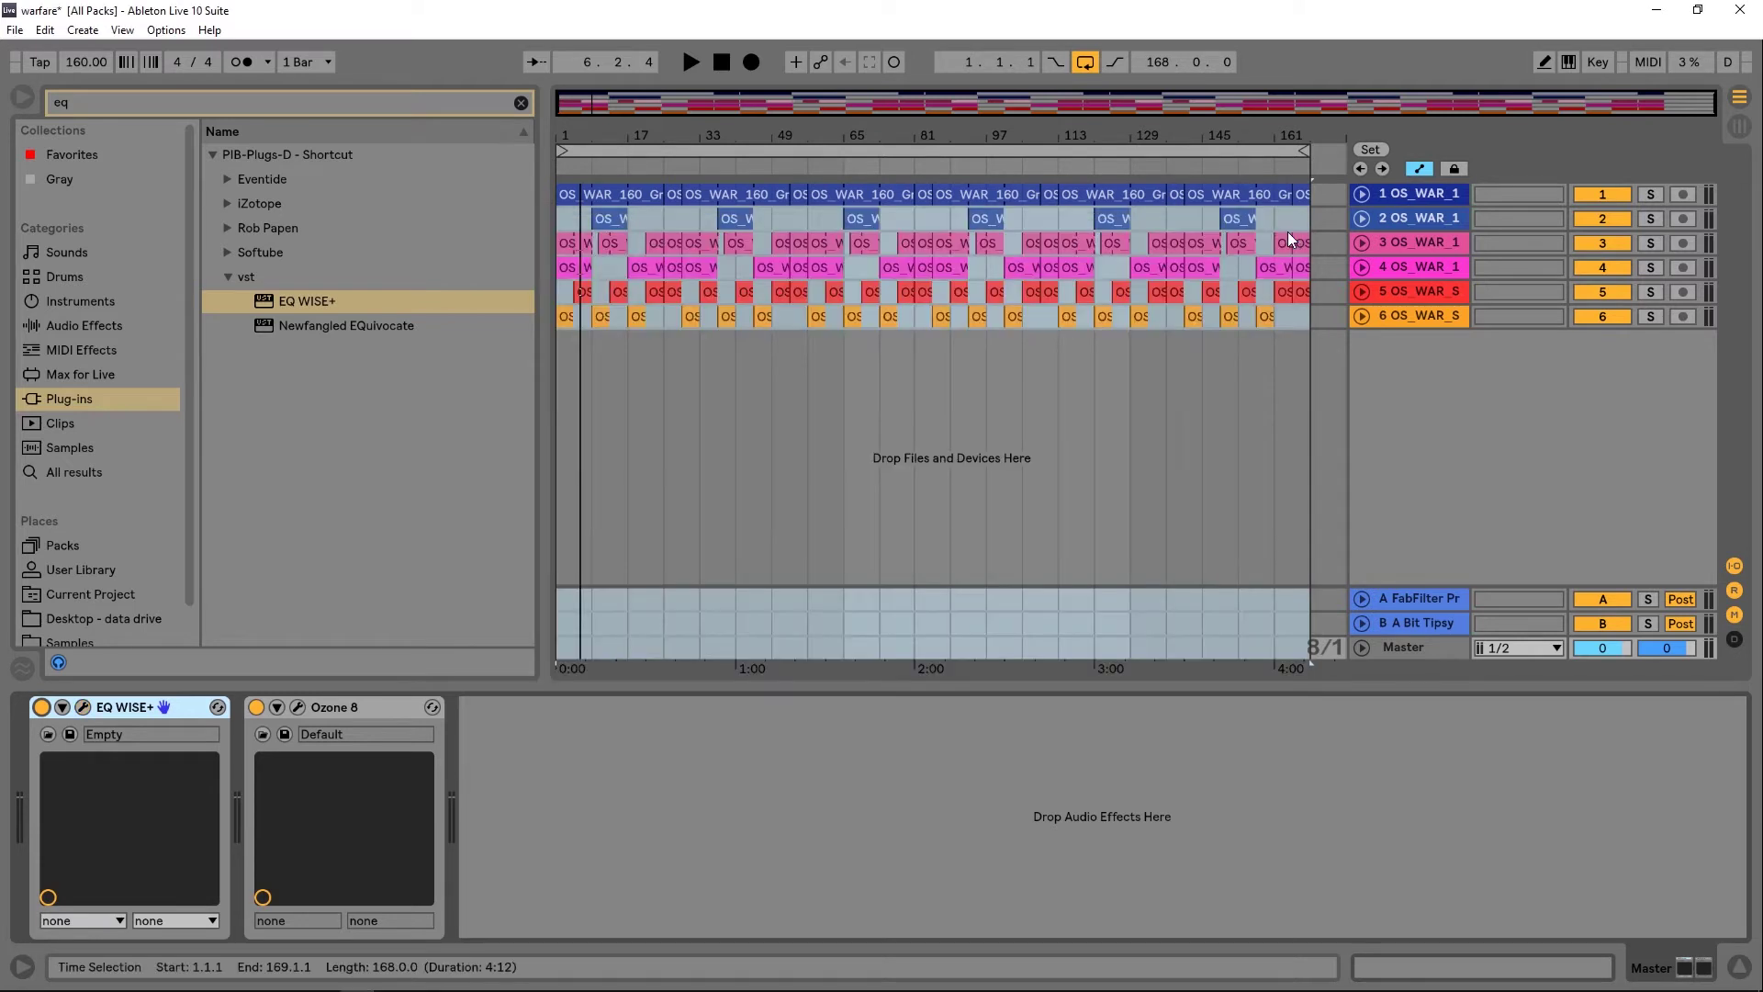
Show the first track's devices, unfold and solo the fourth track, and start playback
click(1414, 194)
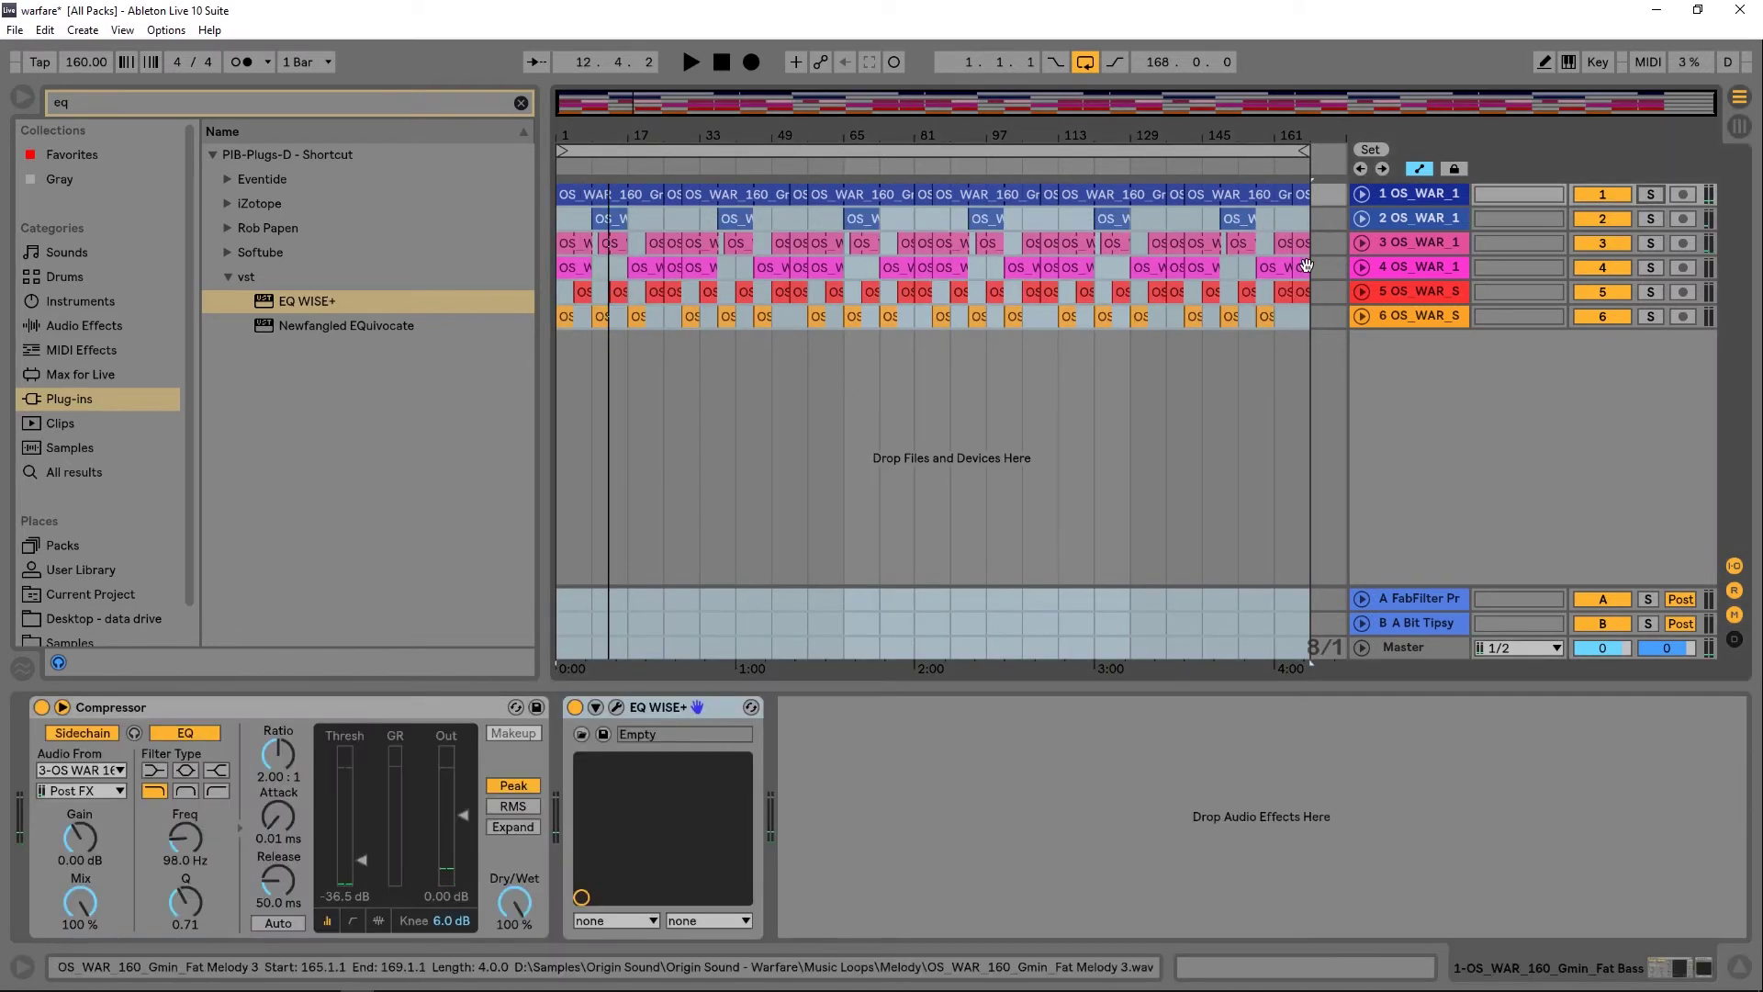
click(1368, 272)
click(1650, 268)
key(space)
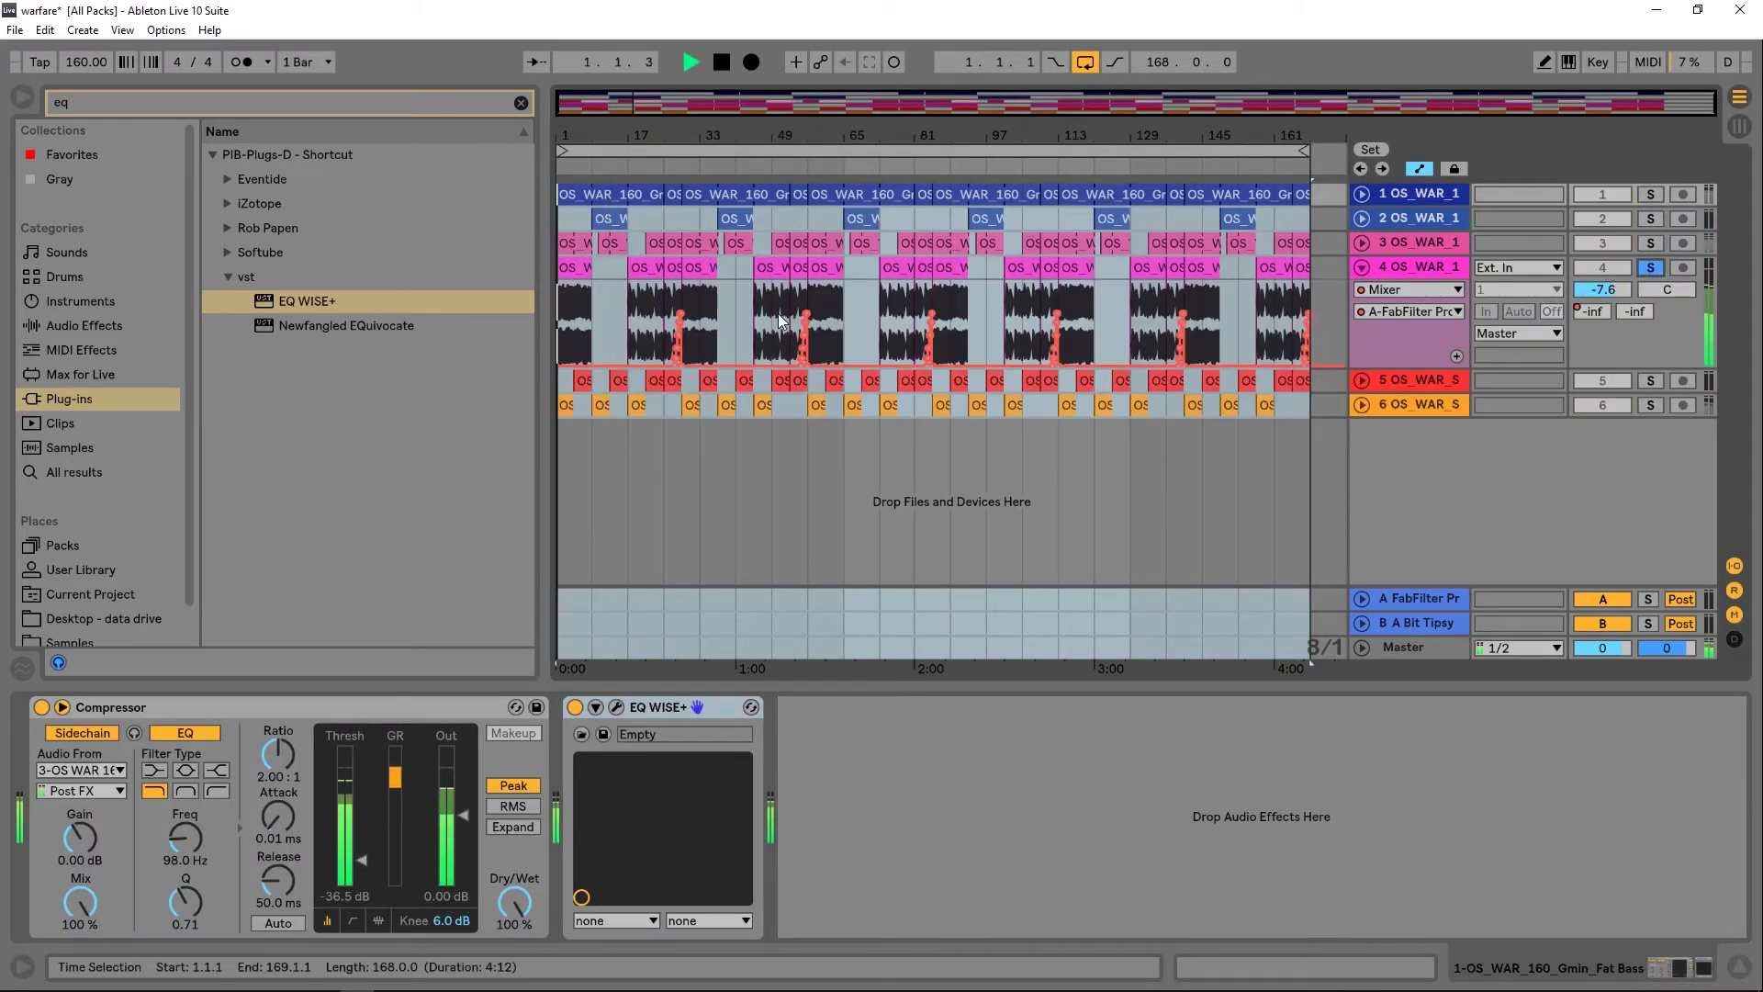
Solo the third track instead of the fourth, restart playback, fold the fourth track and unfold the third
click(1650, 243)
key(space)
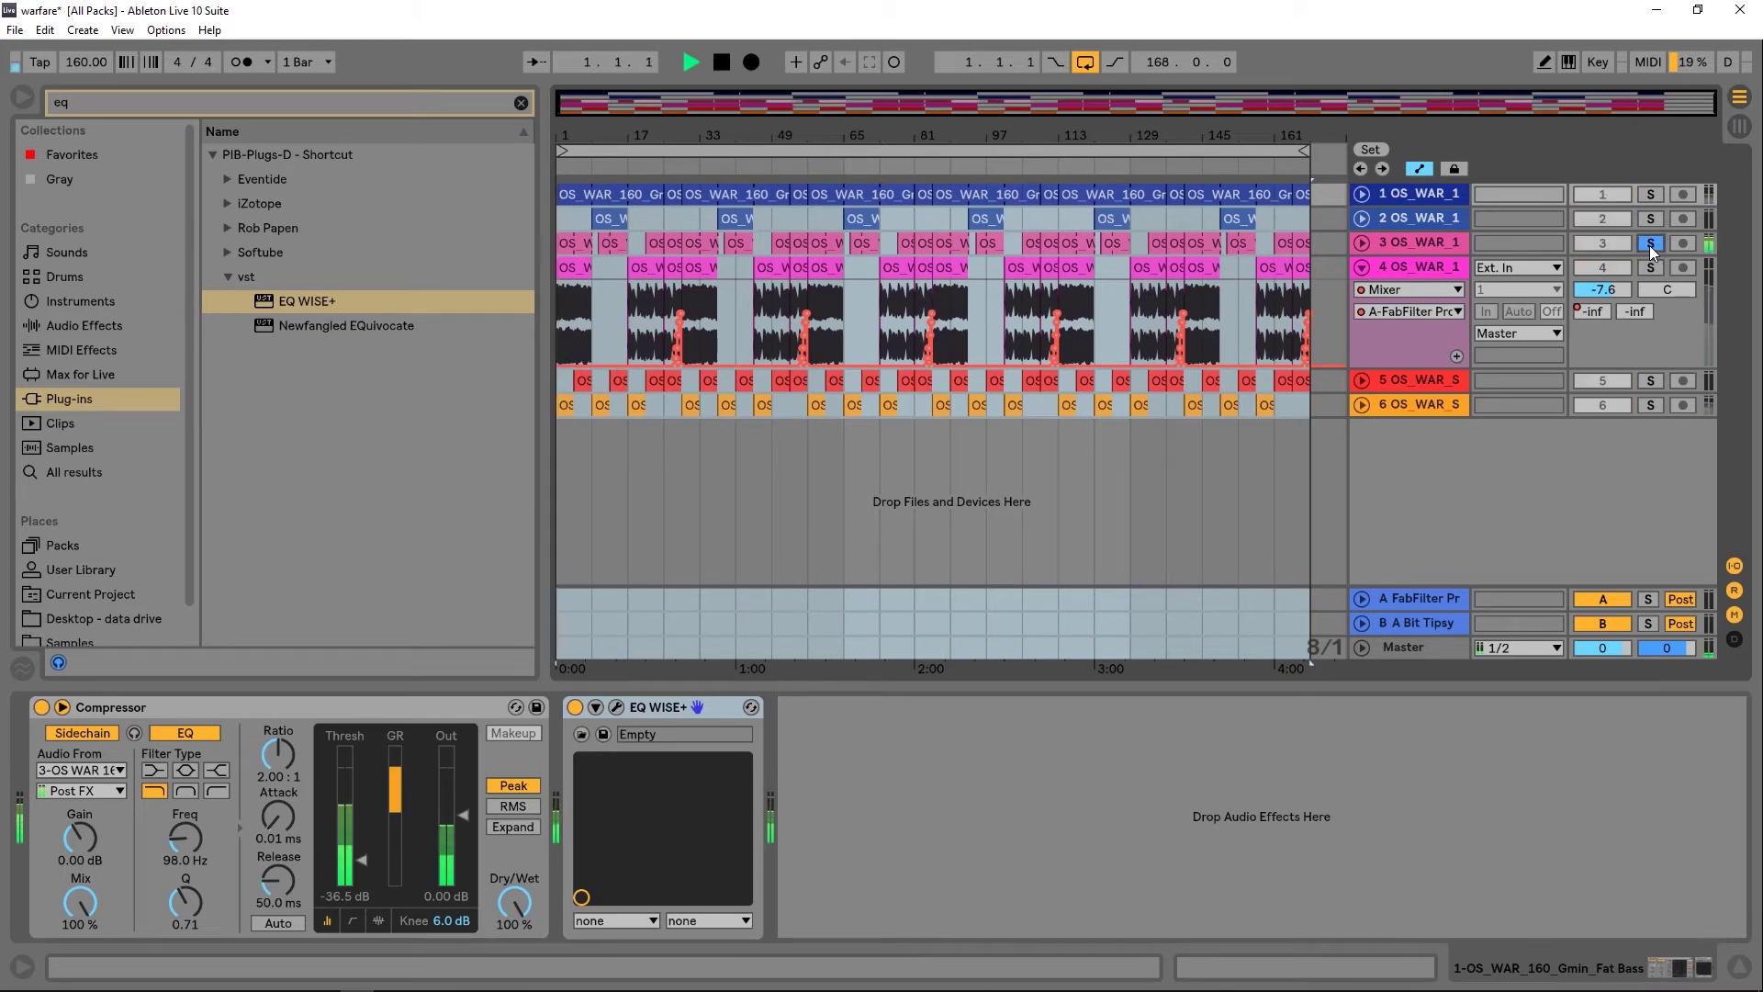
click(1362, 268)
click(1363, 243)
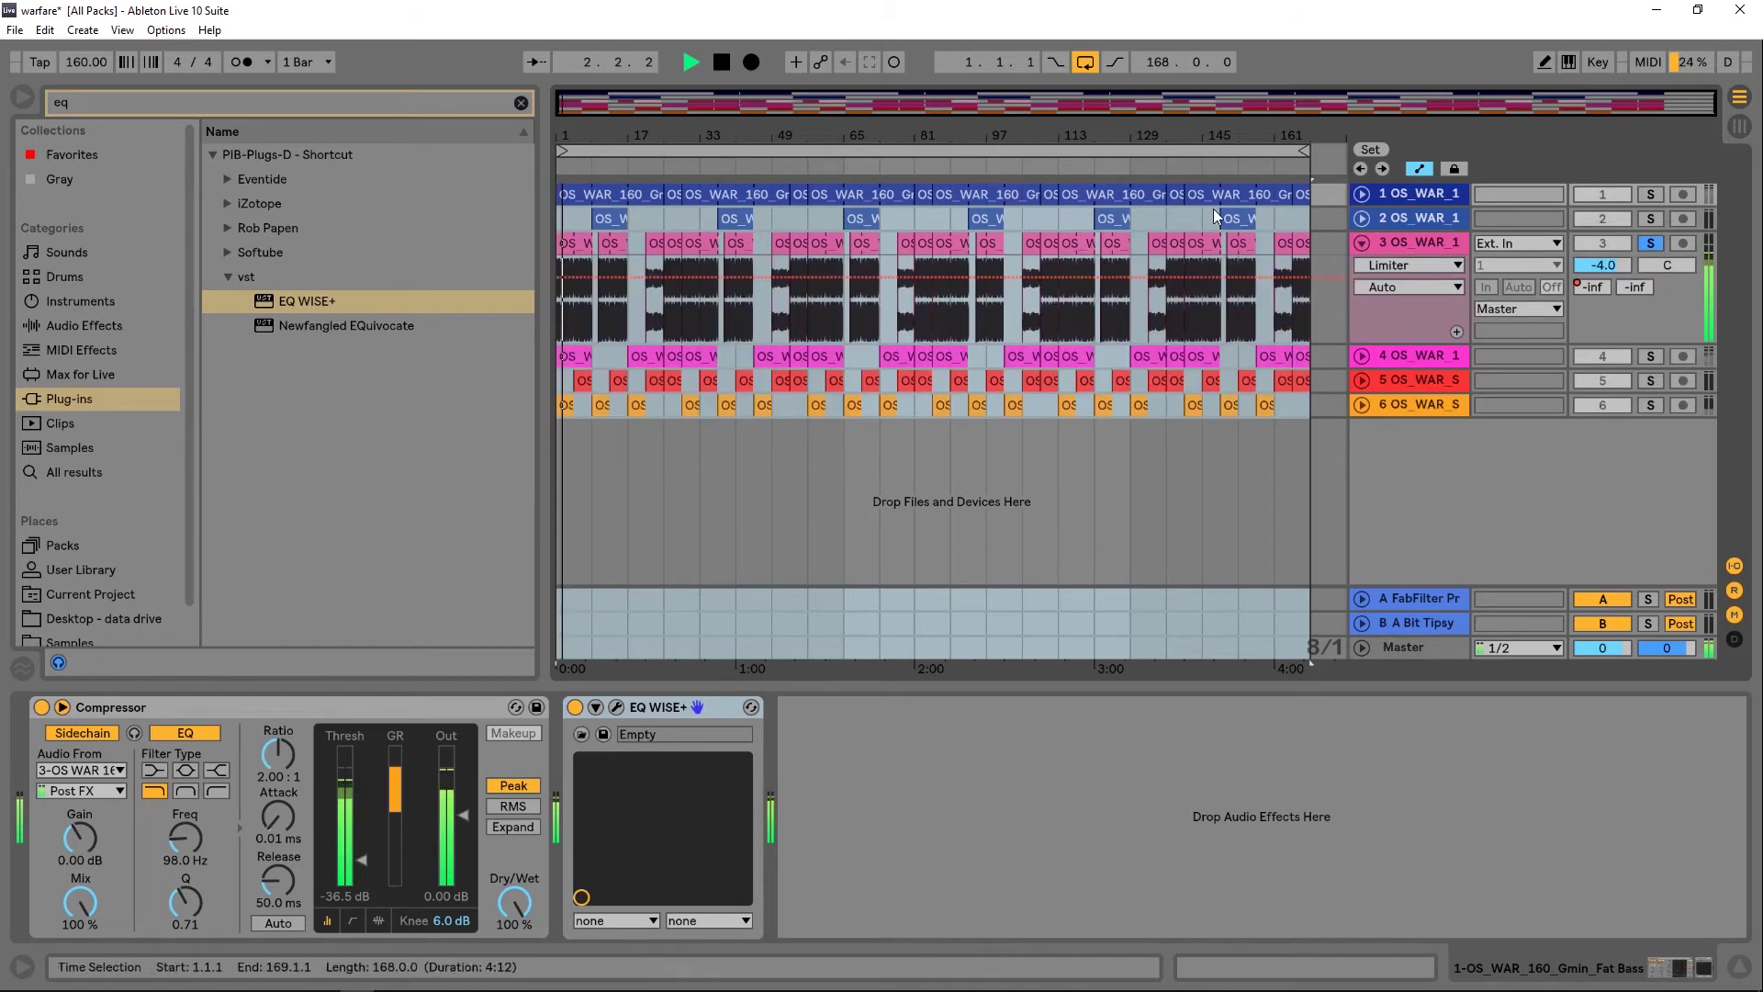
Shorten the arrangement loop to the first 8 bars and add EQ WISE+ to the third track, the drum loop
drag(1315, 147, 600, 147)
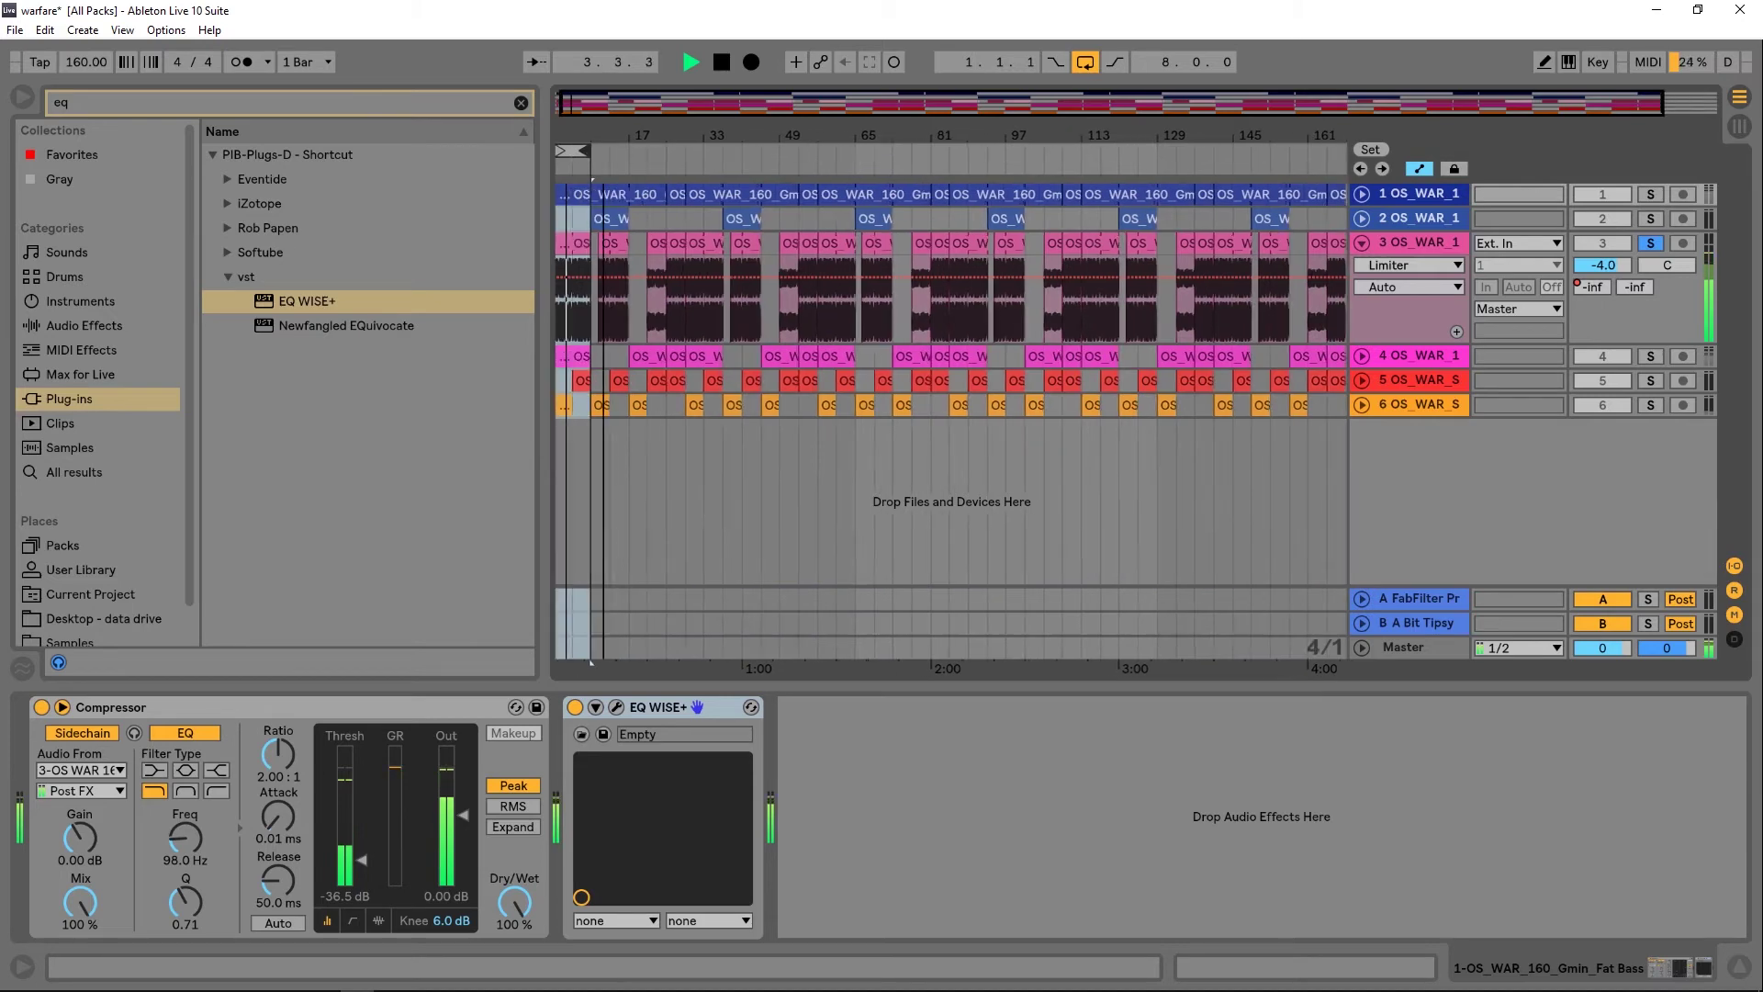
key(plus)
key(plus)
drag(275, 317, 1102, 276)
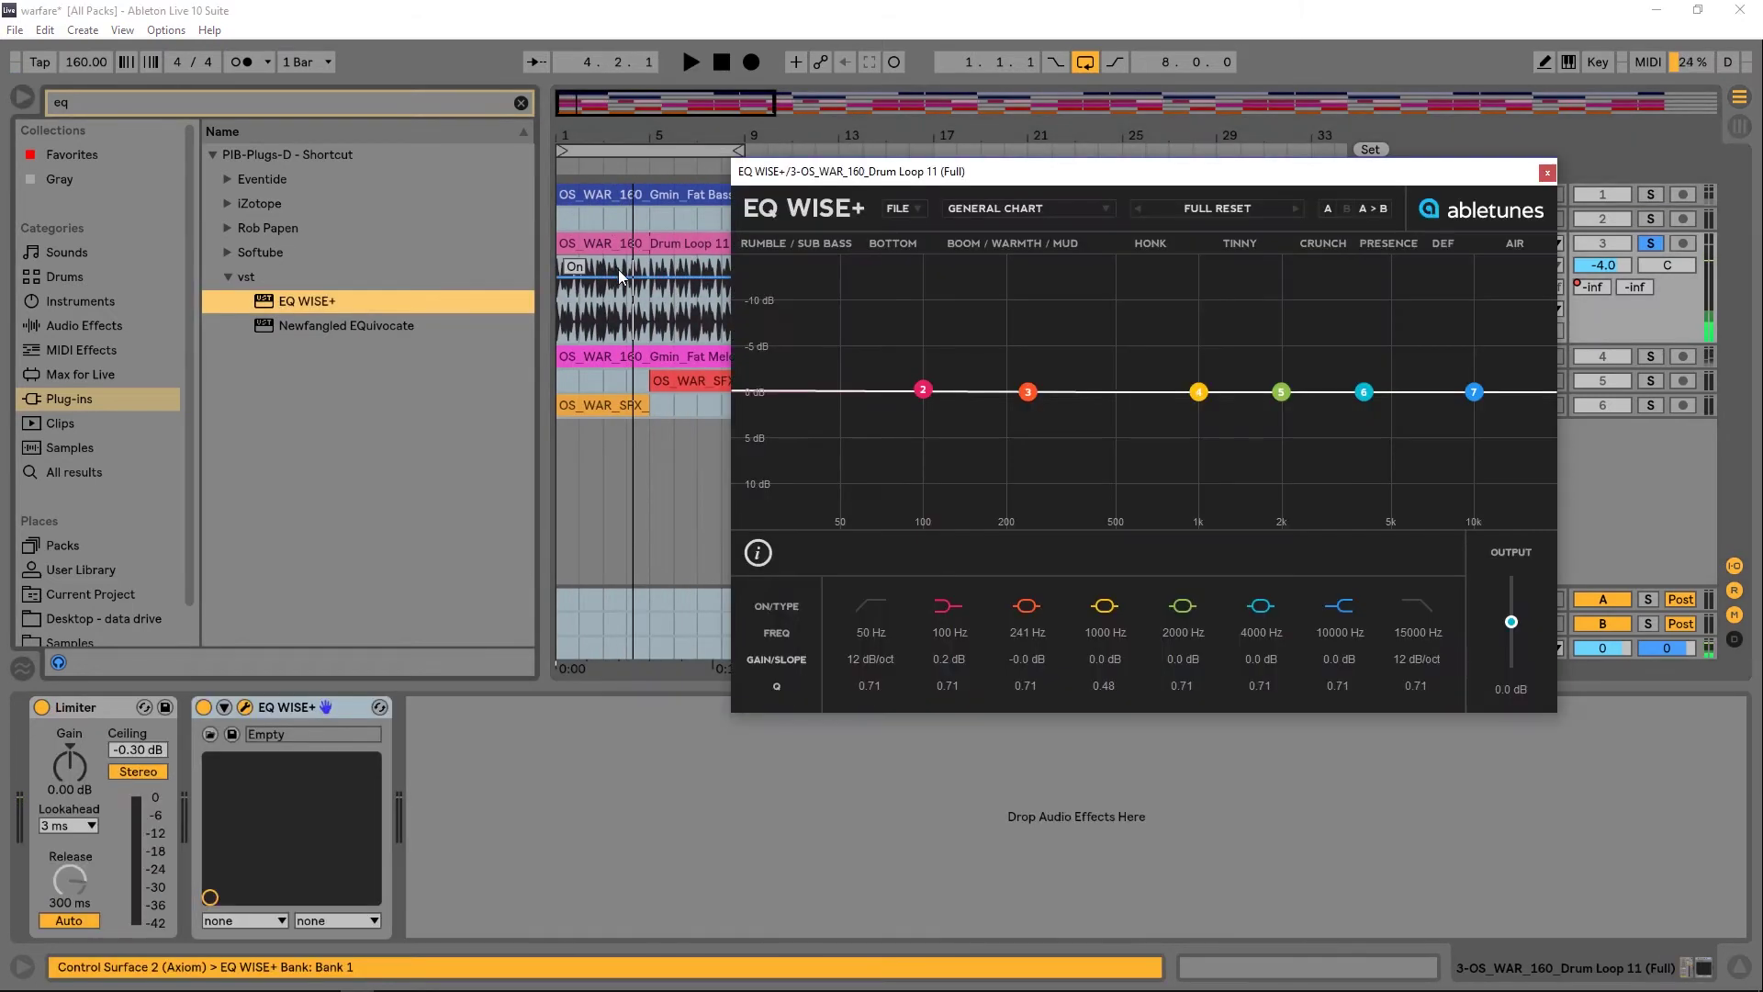
Switch the EQ WISE+ frequency chart to General Chart 2 and back to General Chart
click(1025, 211)
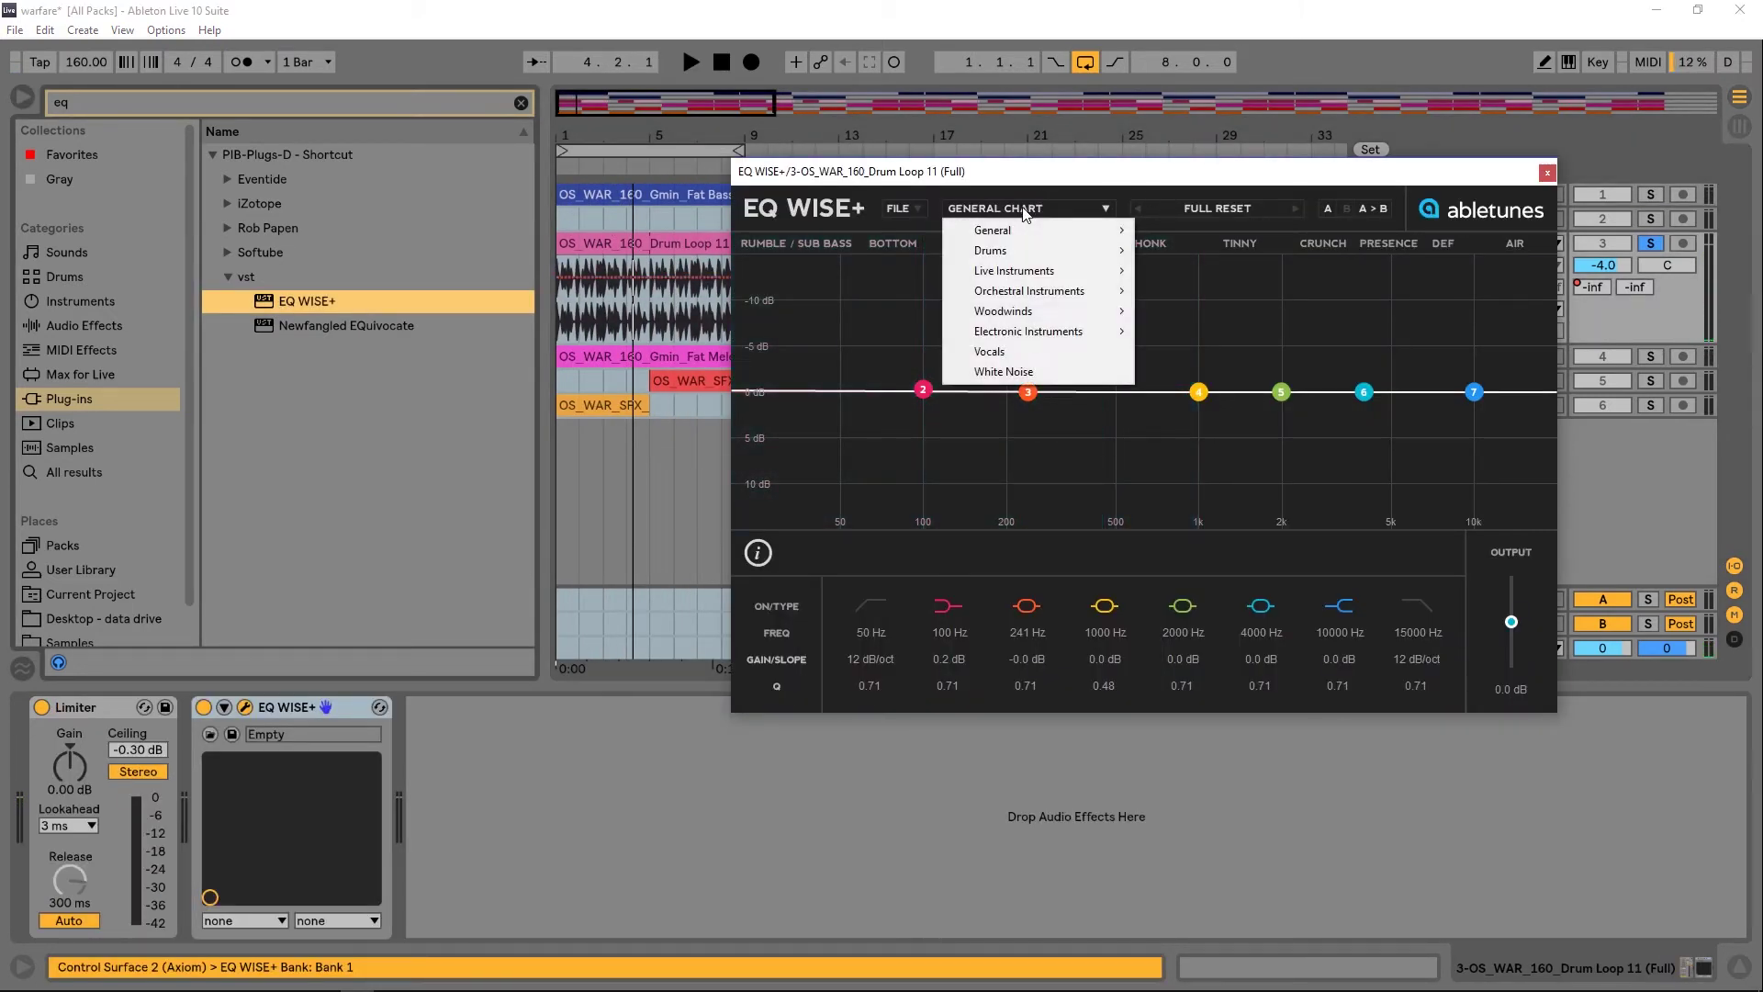
mouse_move(1024, 256)
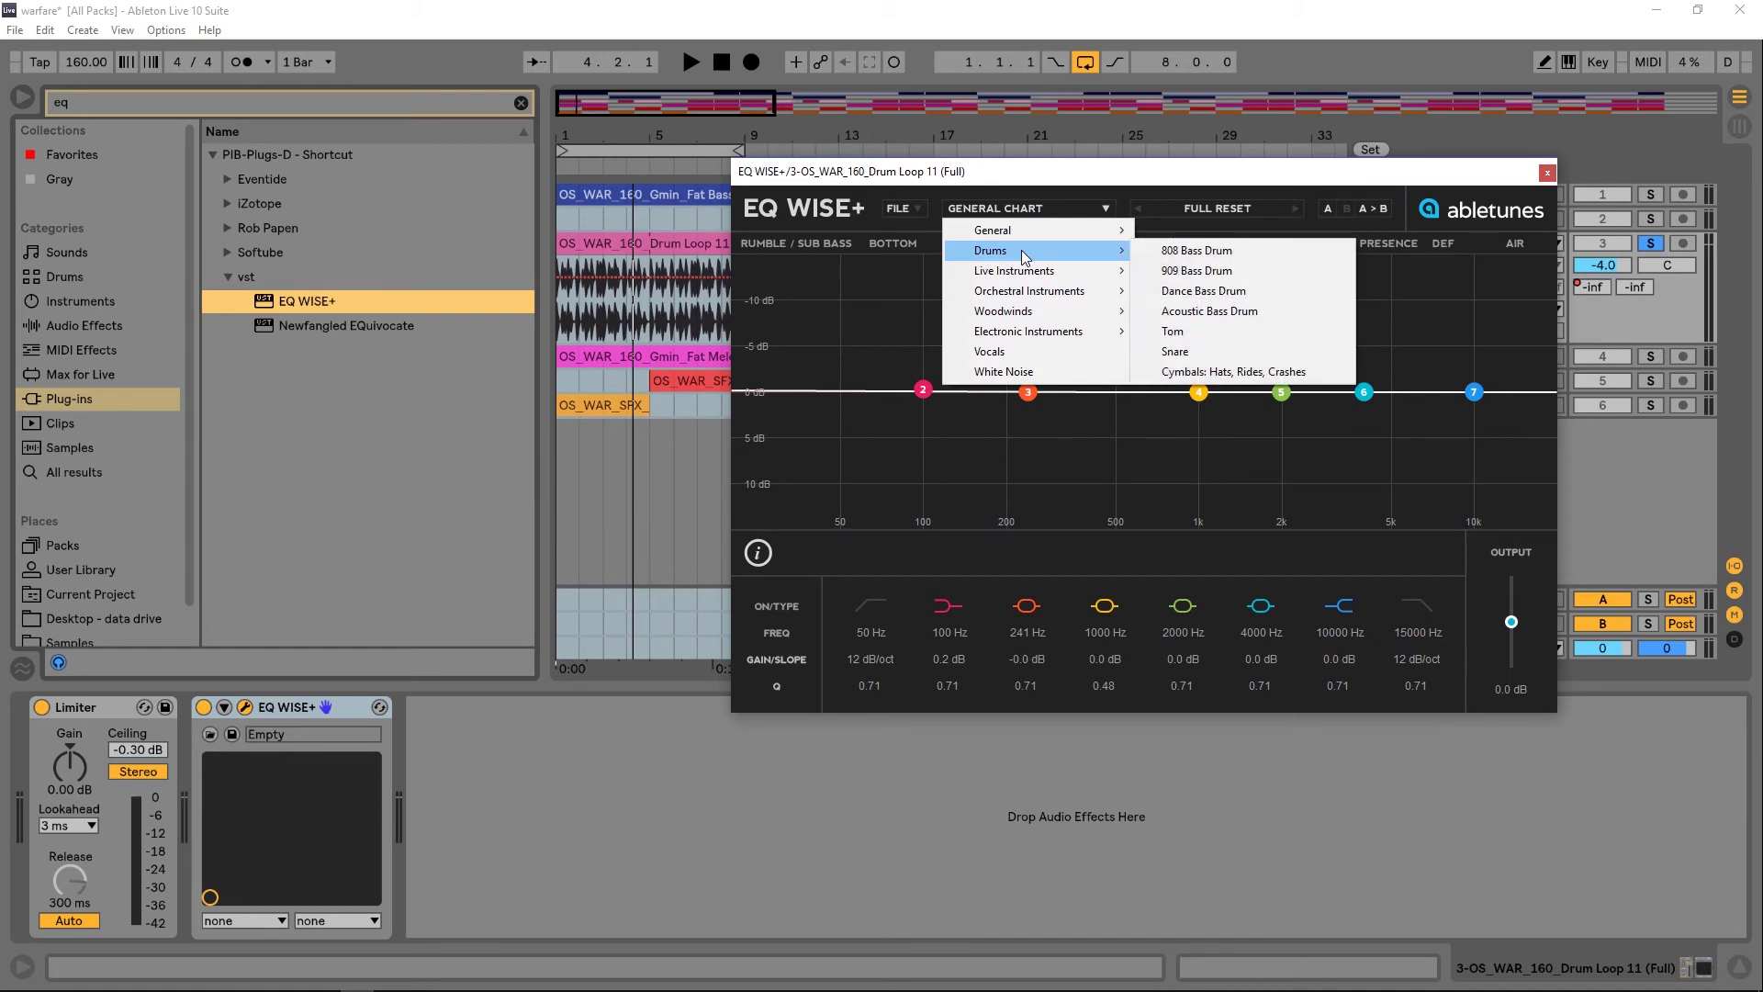
mouse_move(1084, 233)
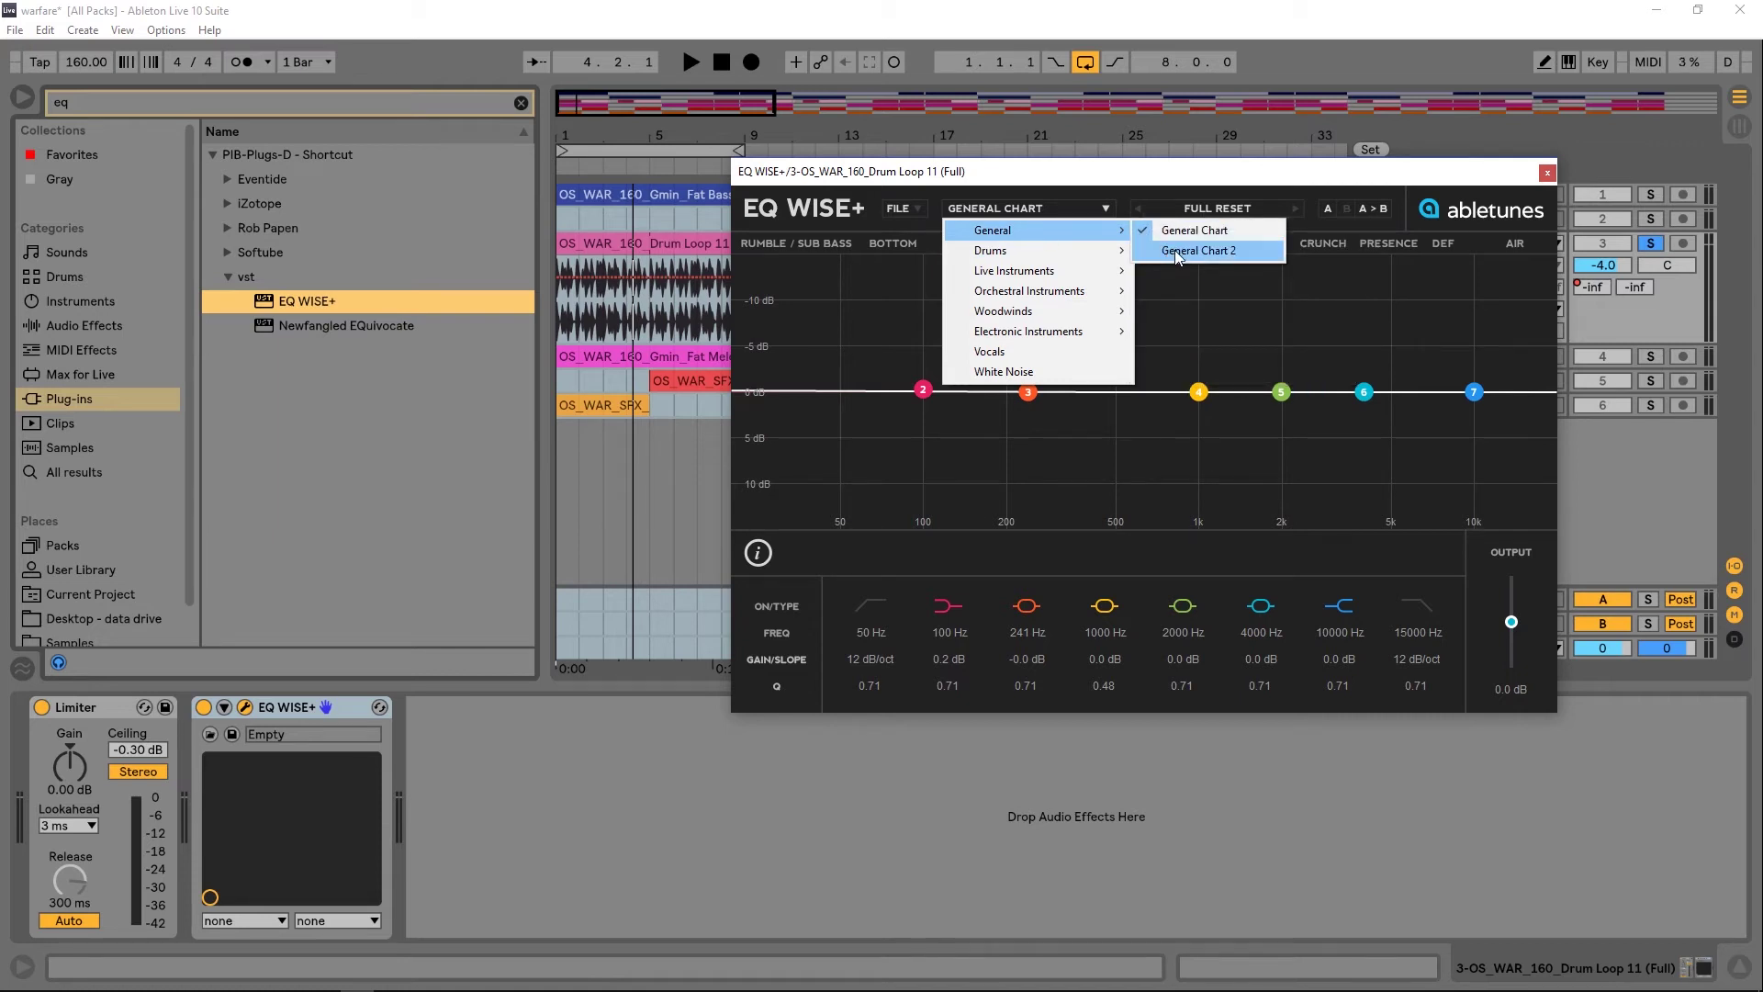
click(1176, 252)
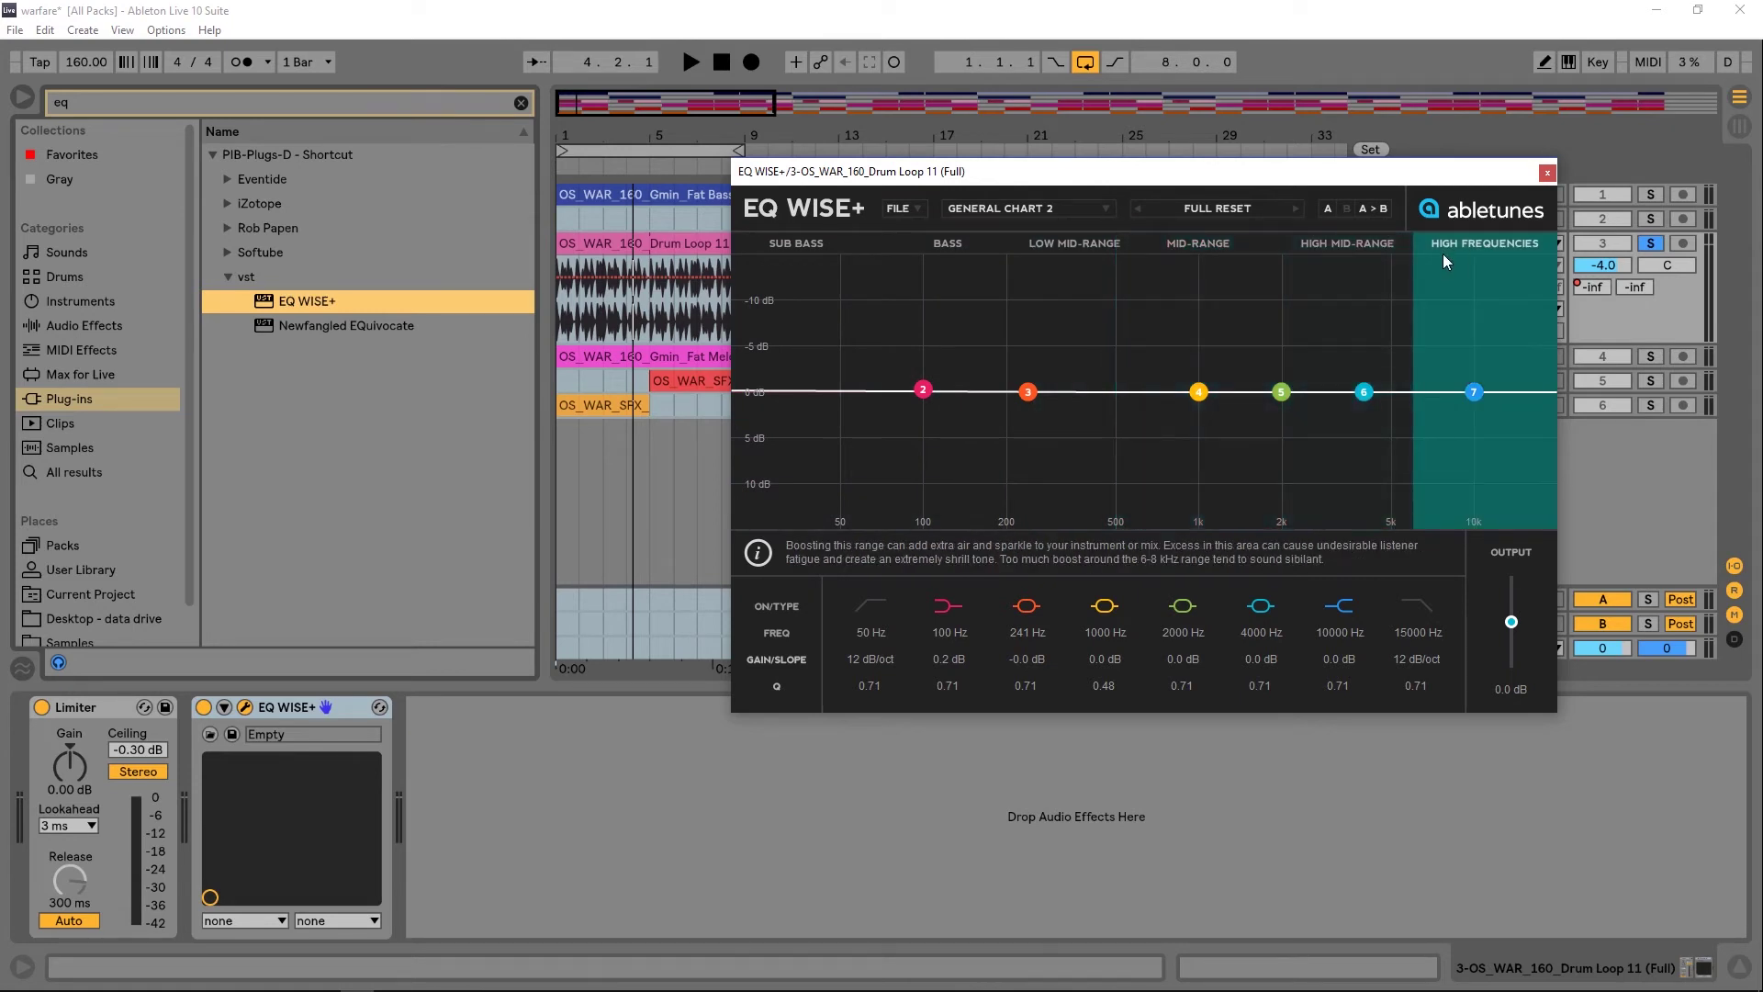
click(1056, 207)
mouse_move(1054, 228)
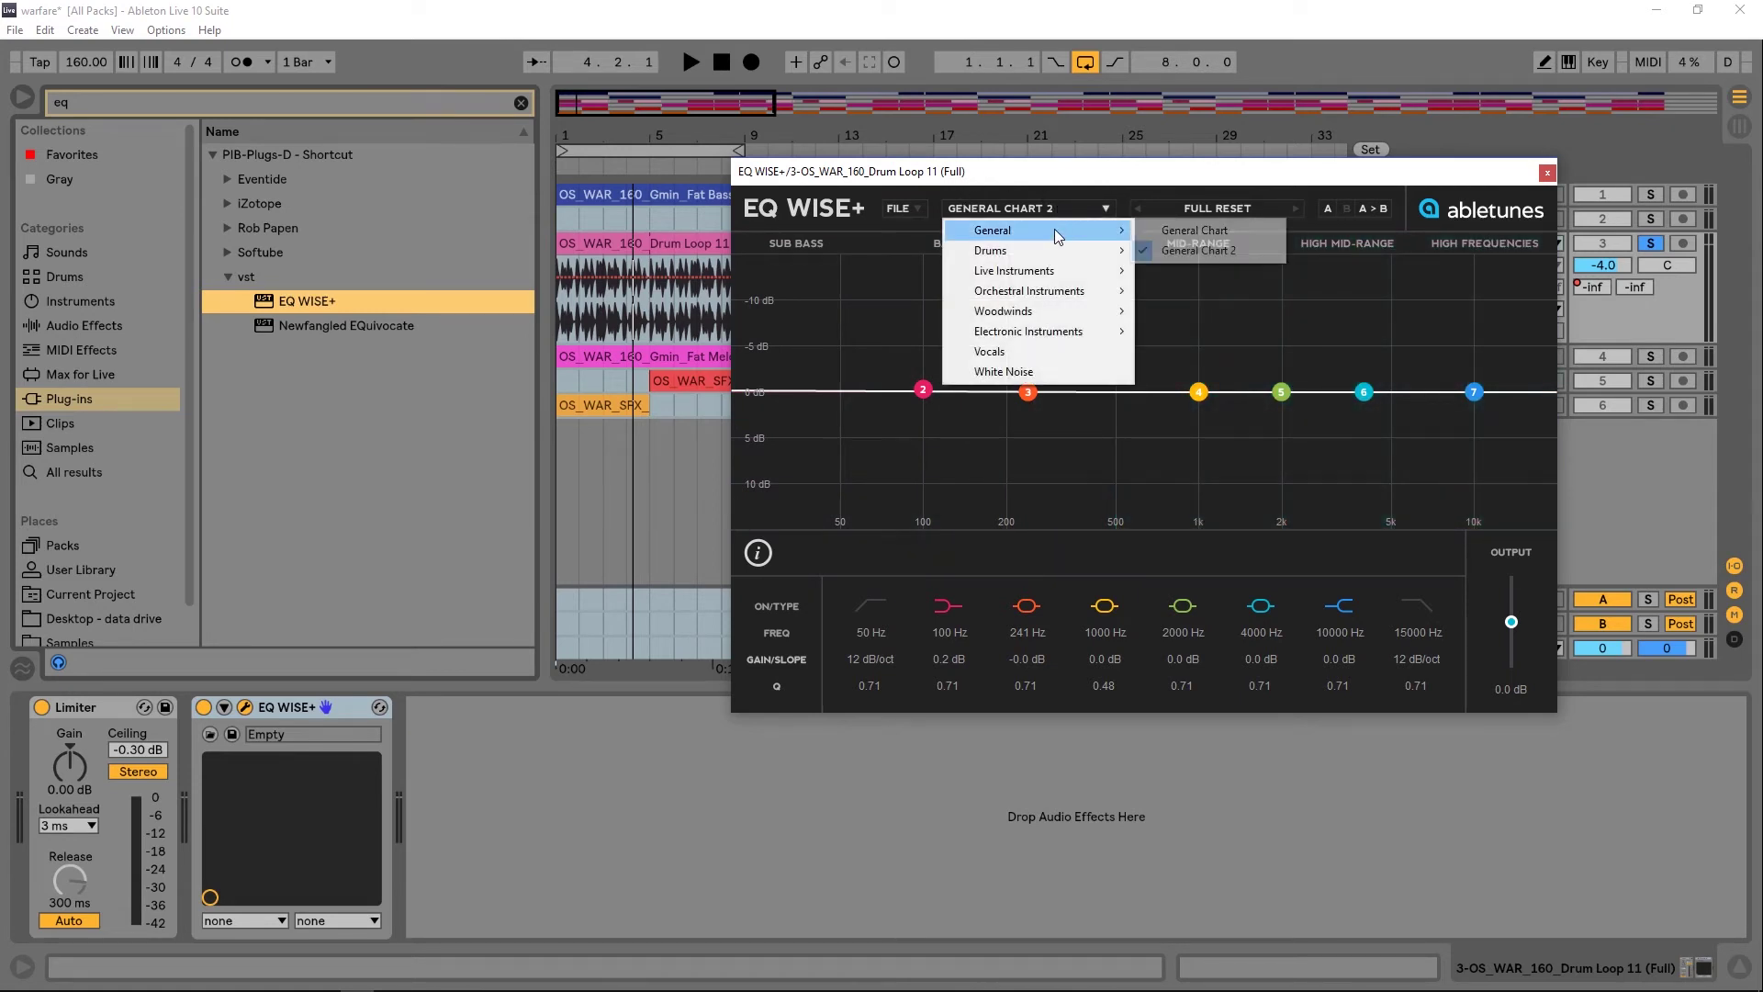
click(1181, 231)
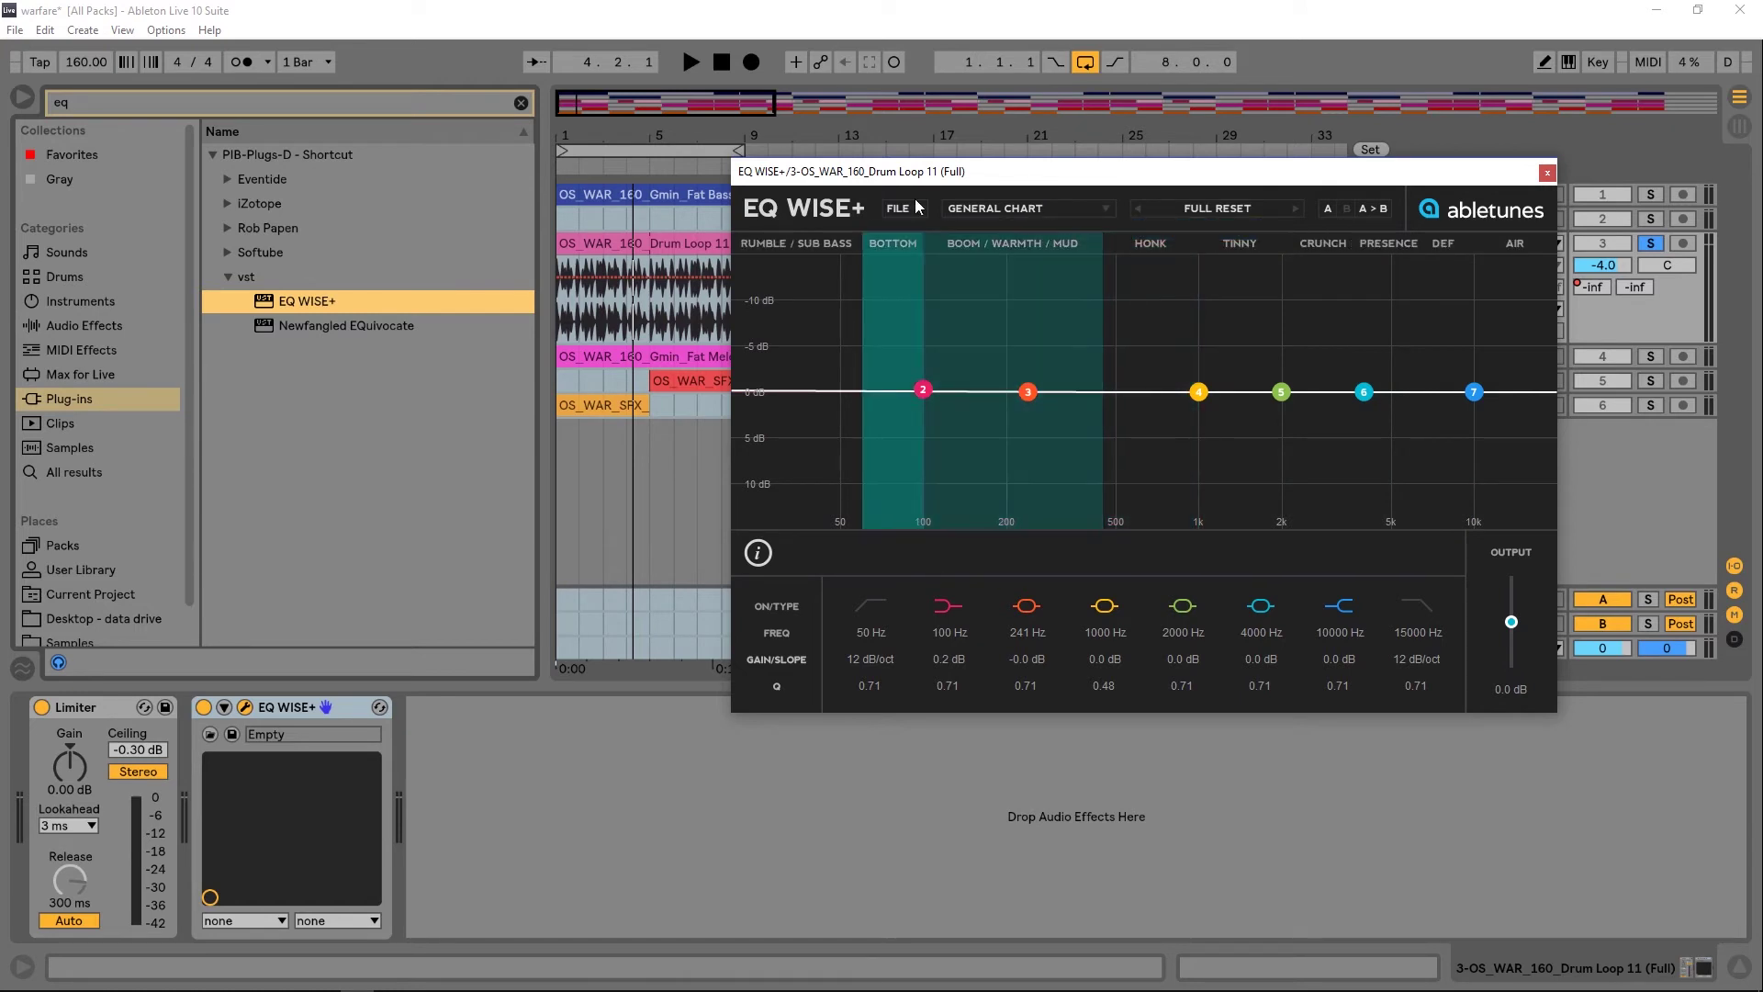
Start playback and cut band 4 to about -14.8 dB at 696 Hz with a Q of 2.55
drag(1046, 171, 984, 176)
key(space)
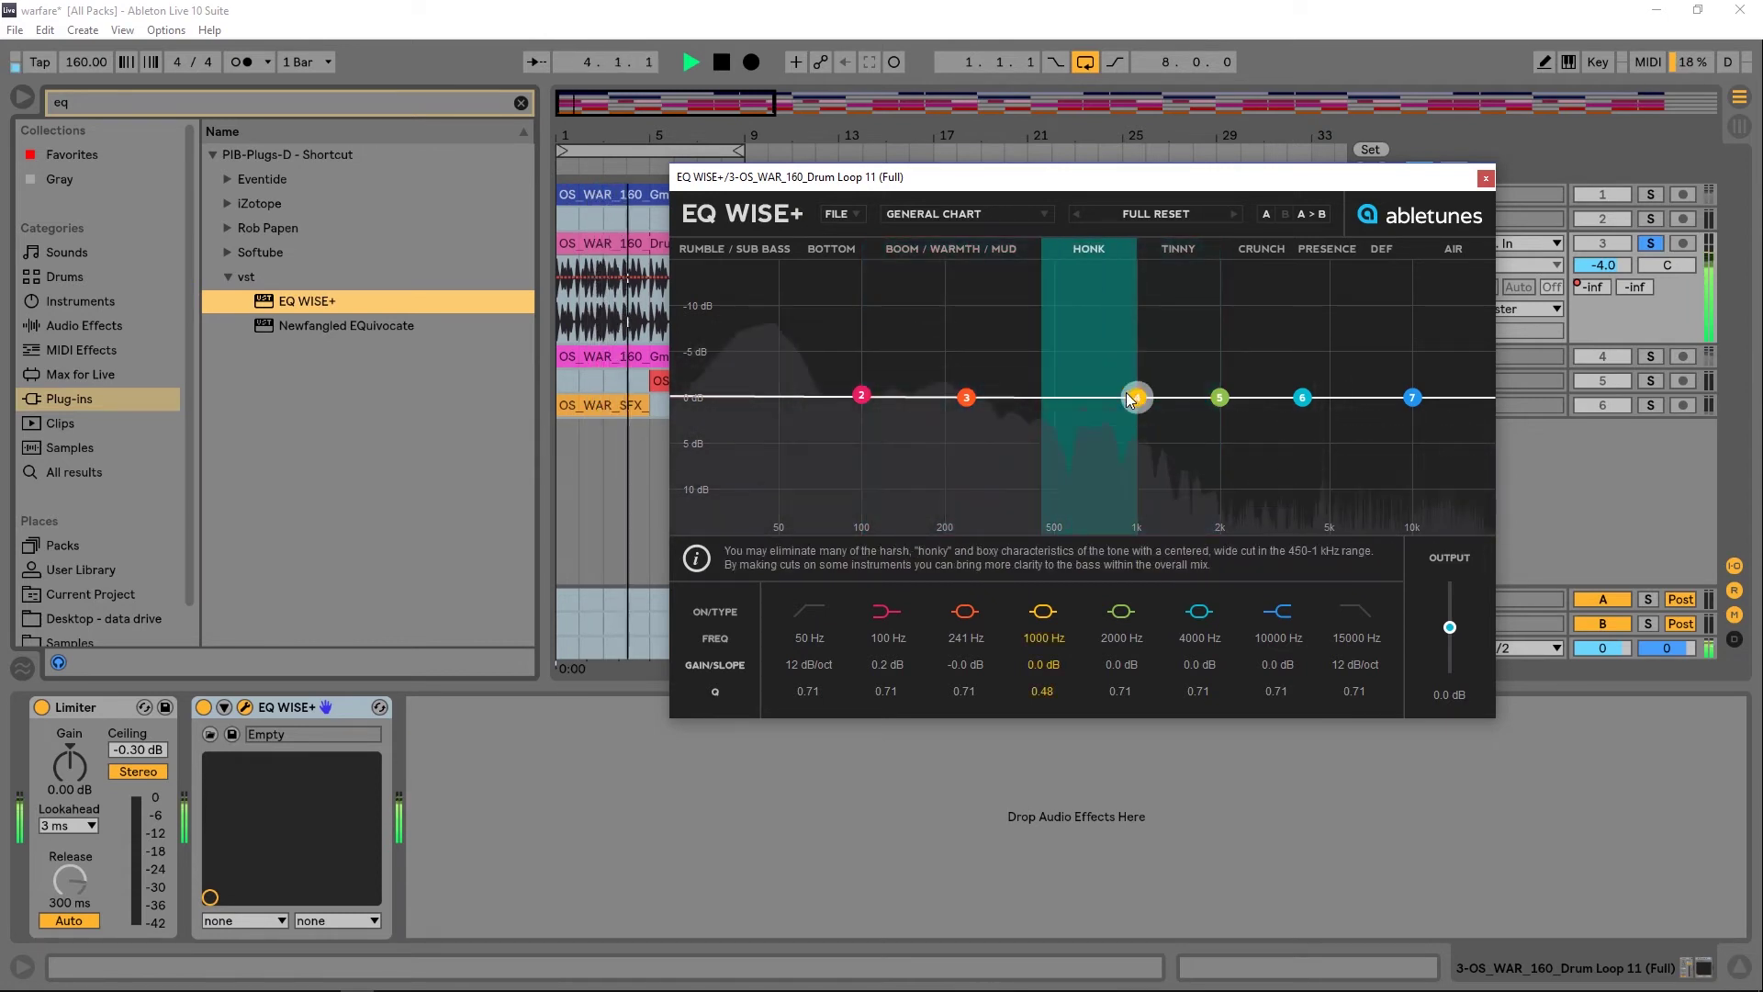
drag(1136, 396, 1098, 423)
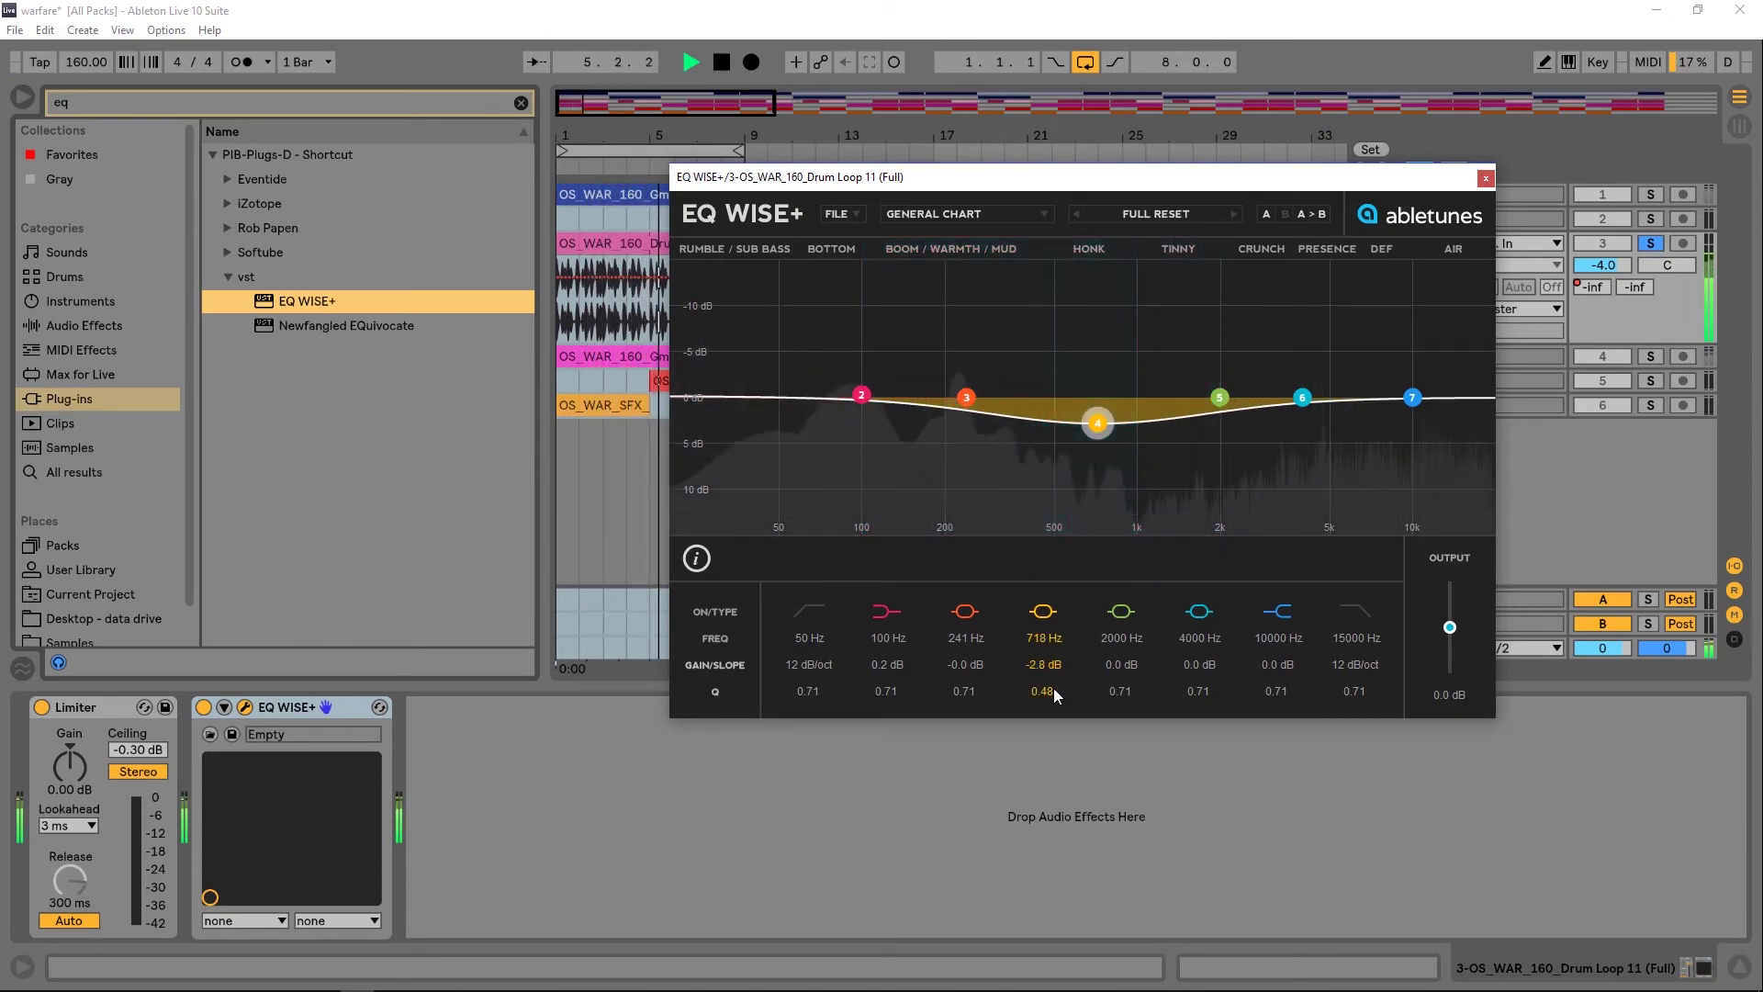
drag(1054, 687, 1038, 663)
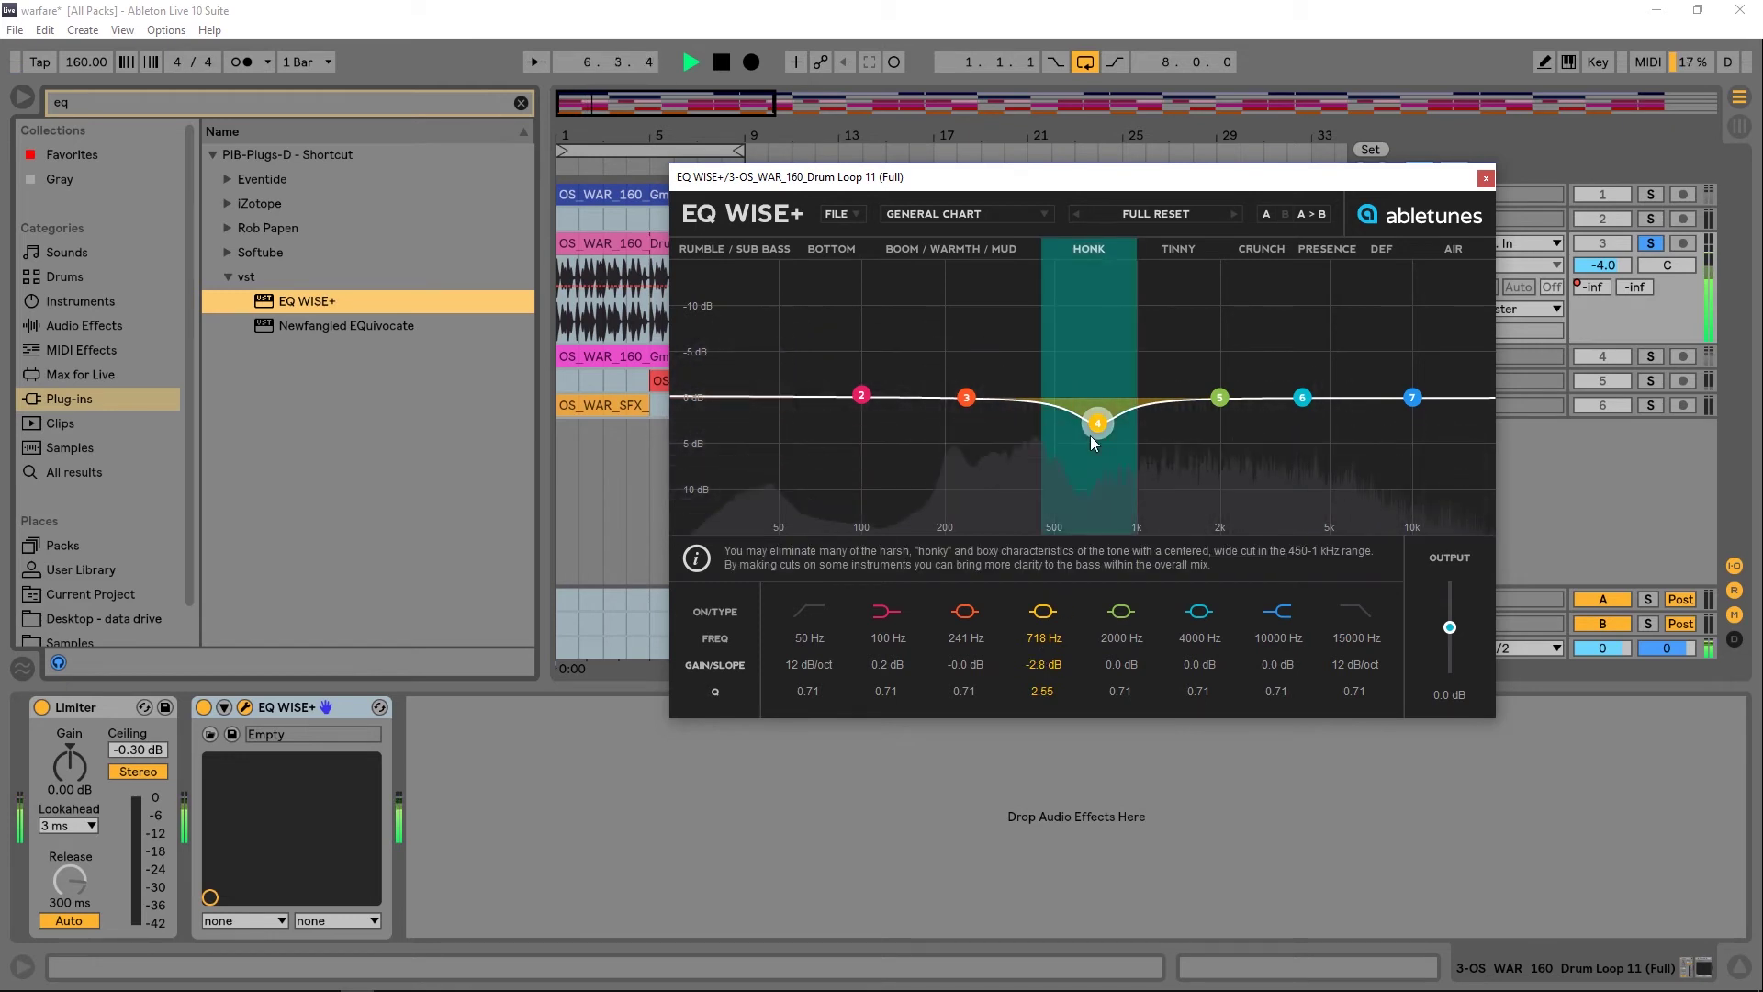
drag(1098, 422, 1093, 537)
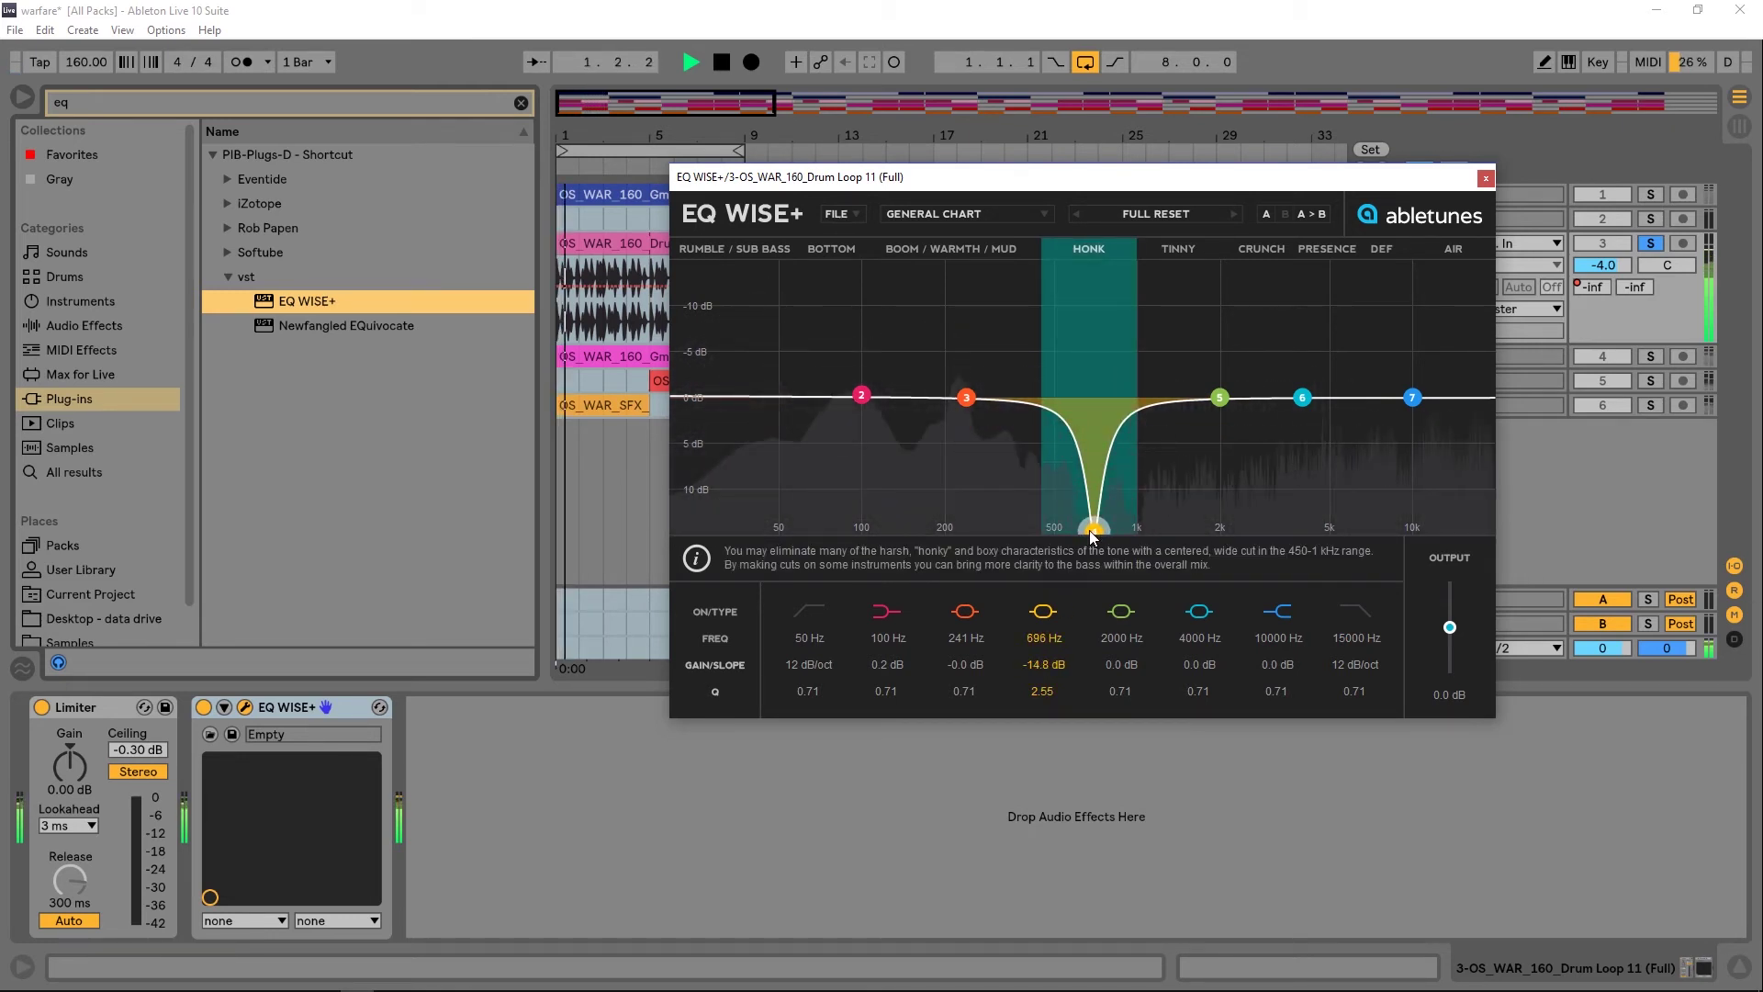
Set bands 2 (45 Hz, -0.4 dB), 3 (199 Hz, 1.1 dB), 6 (3746 Hz, 2.2 dB) and 7 (7309 Hz, 2.6 dB)
drag(1411, 397, 1379, 371)
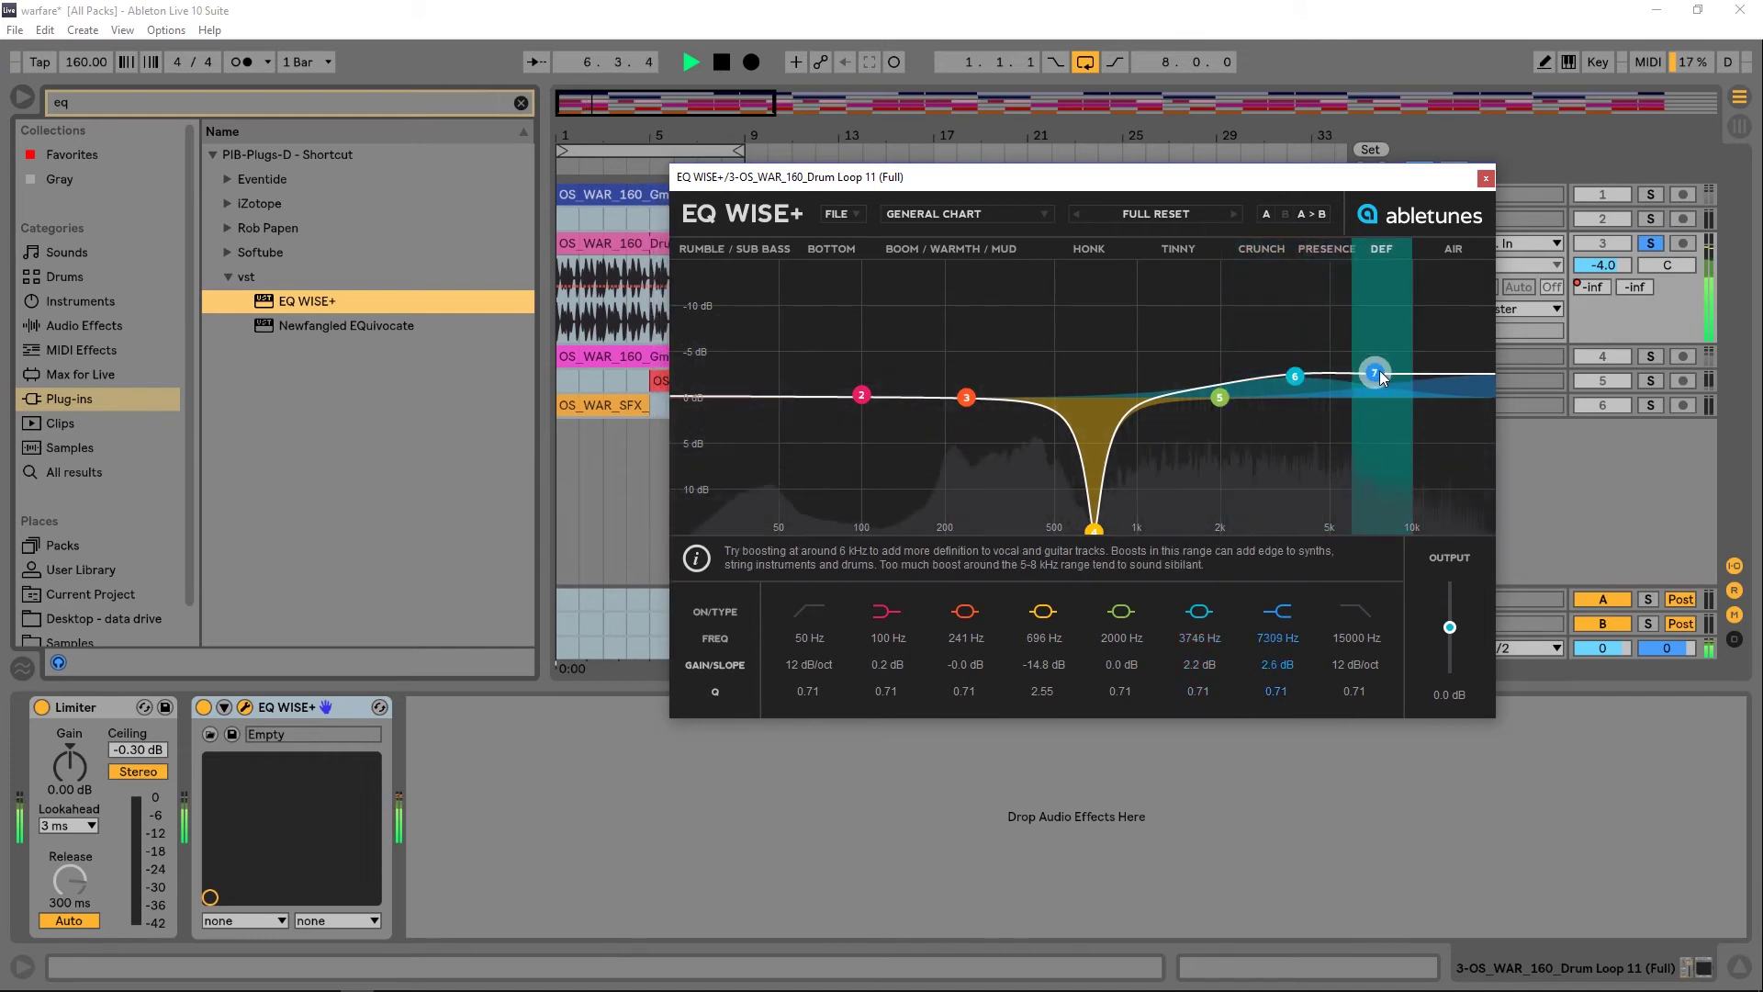
click(863, 397)
drag(868, 400, 768, 402)
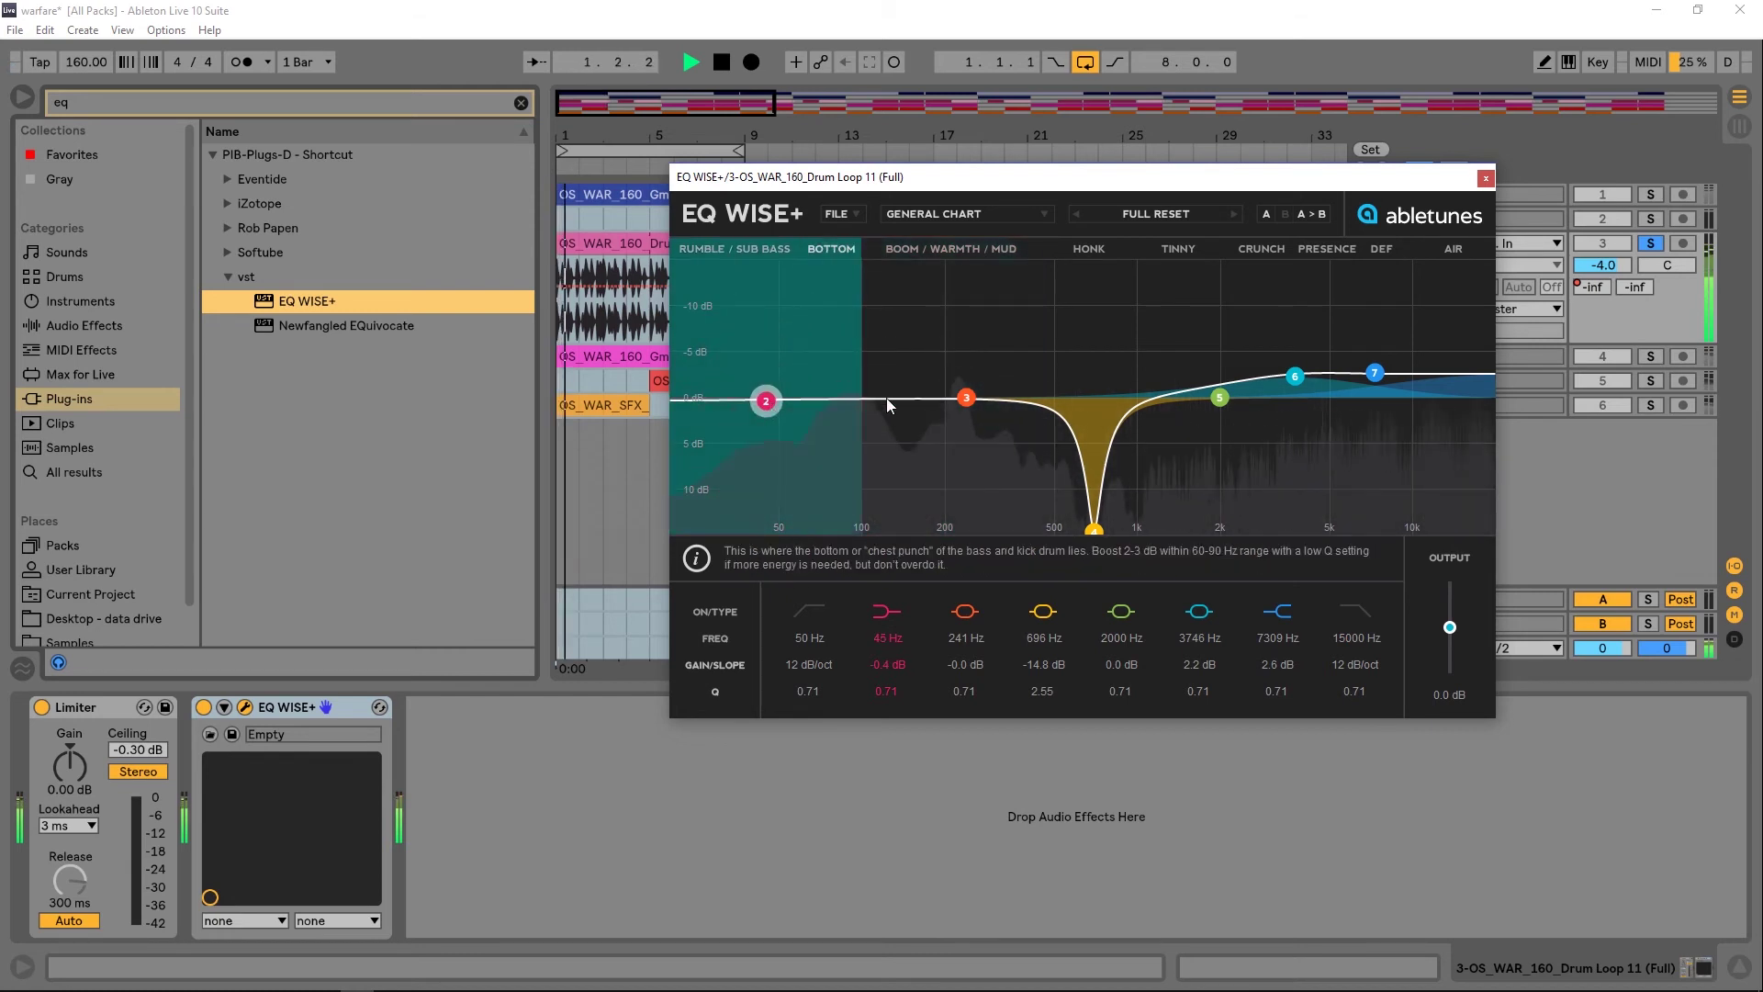
drag(969, 401, 949, 391)
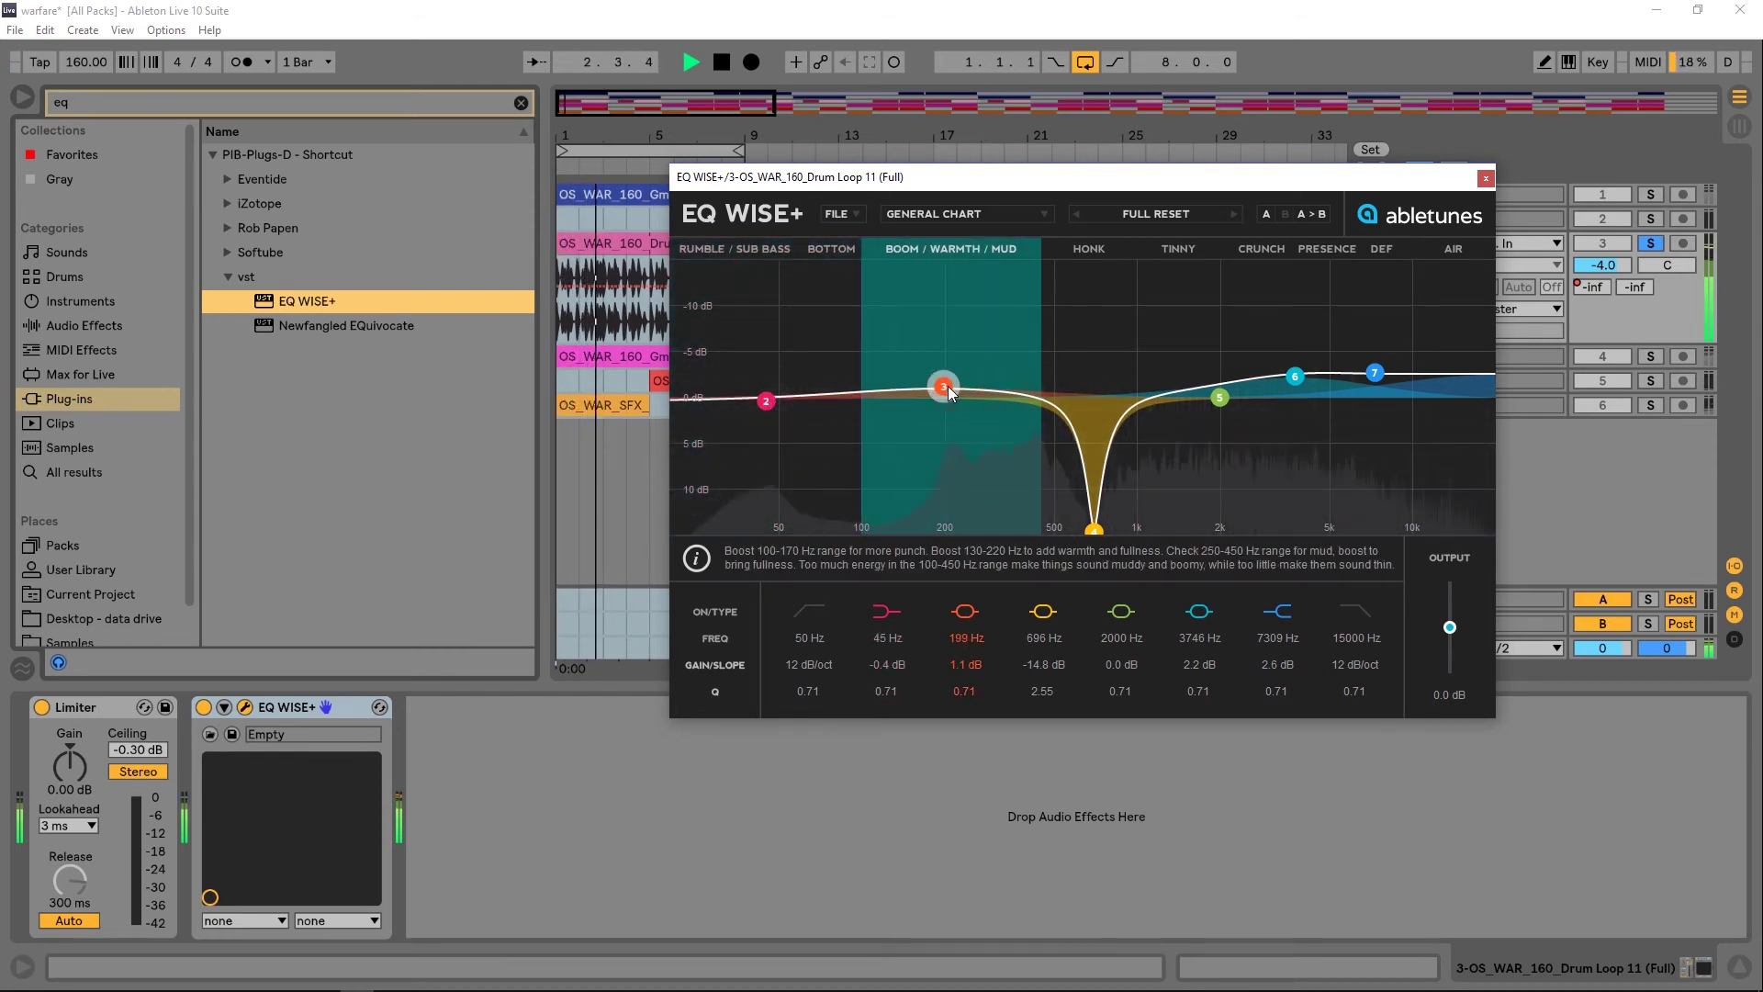
Bypass EQ WISE+ and re-enable it to compare the drum loop's sound, and stop playback
click(203, 706)
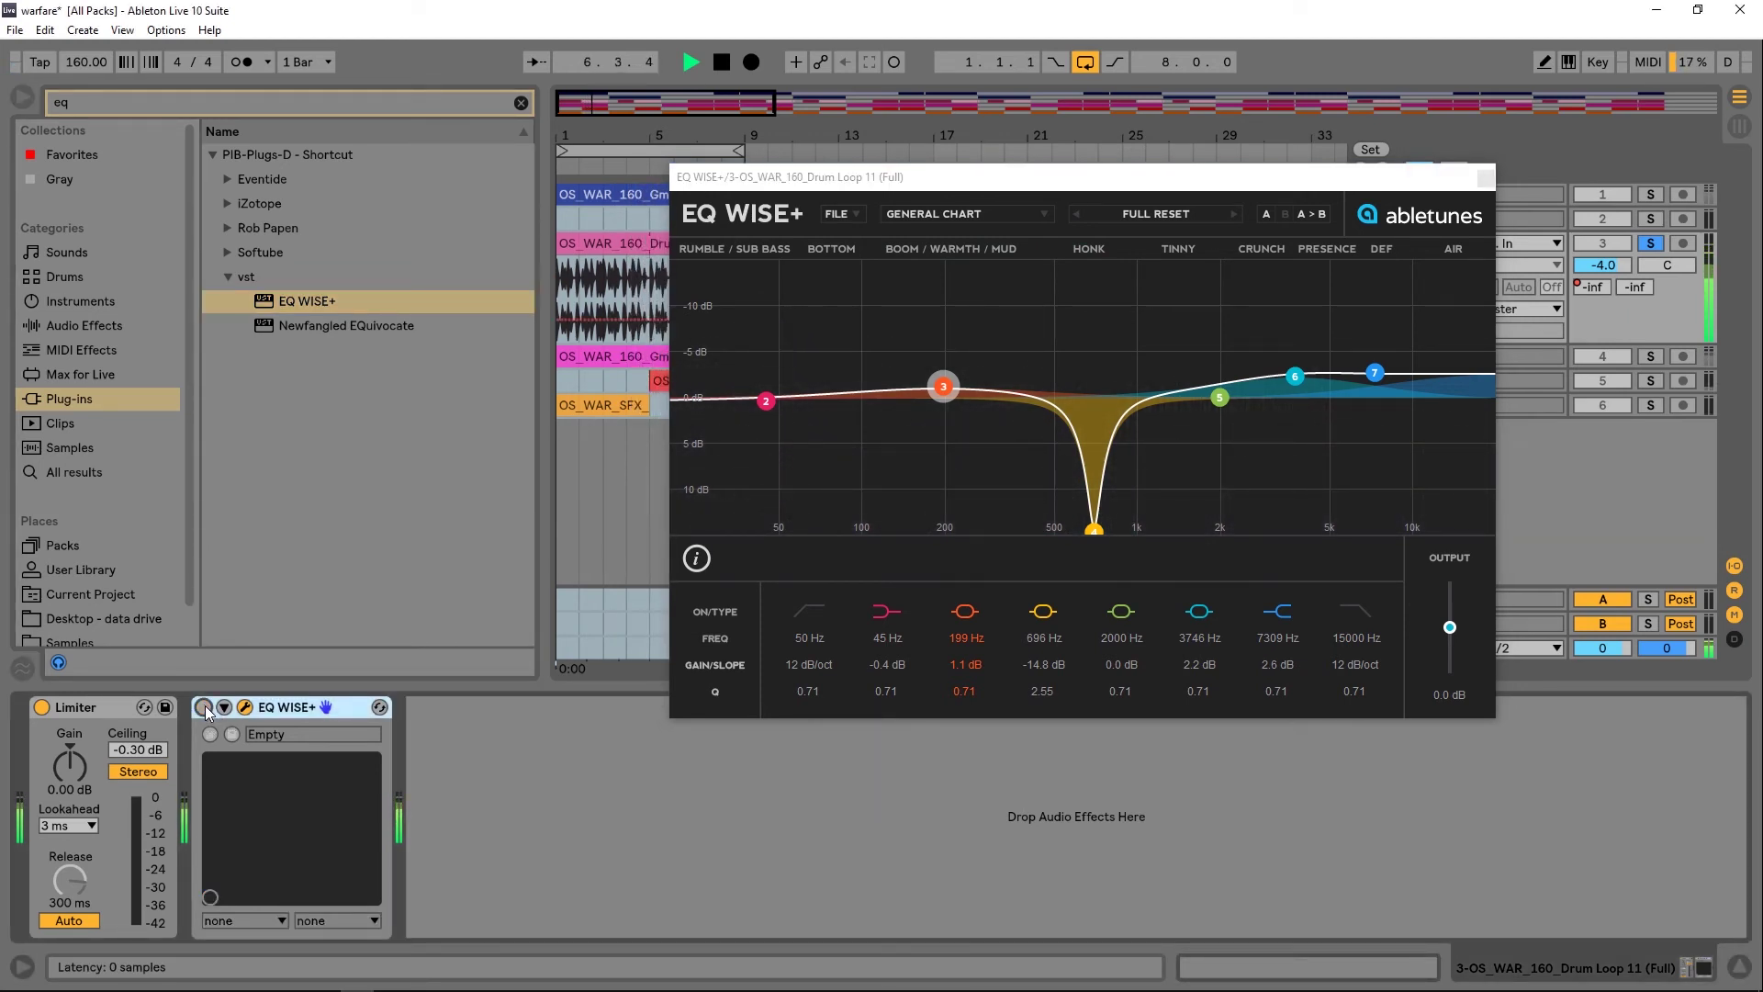
click(204, 707)
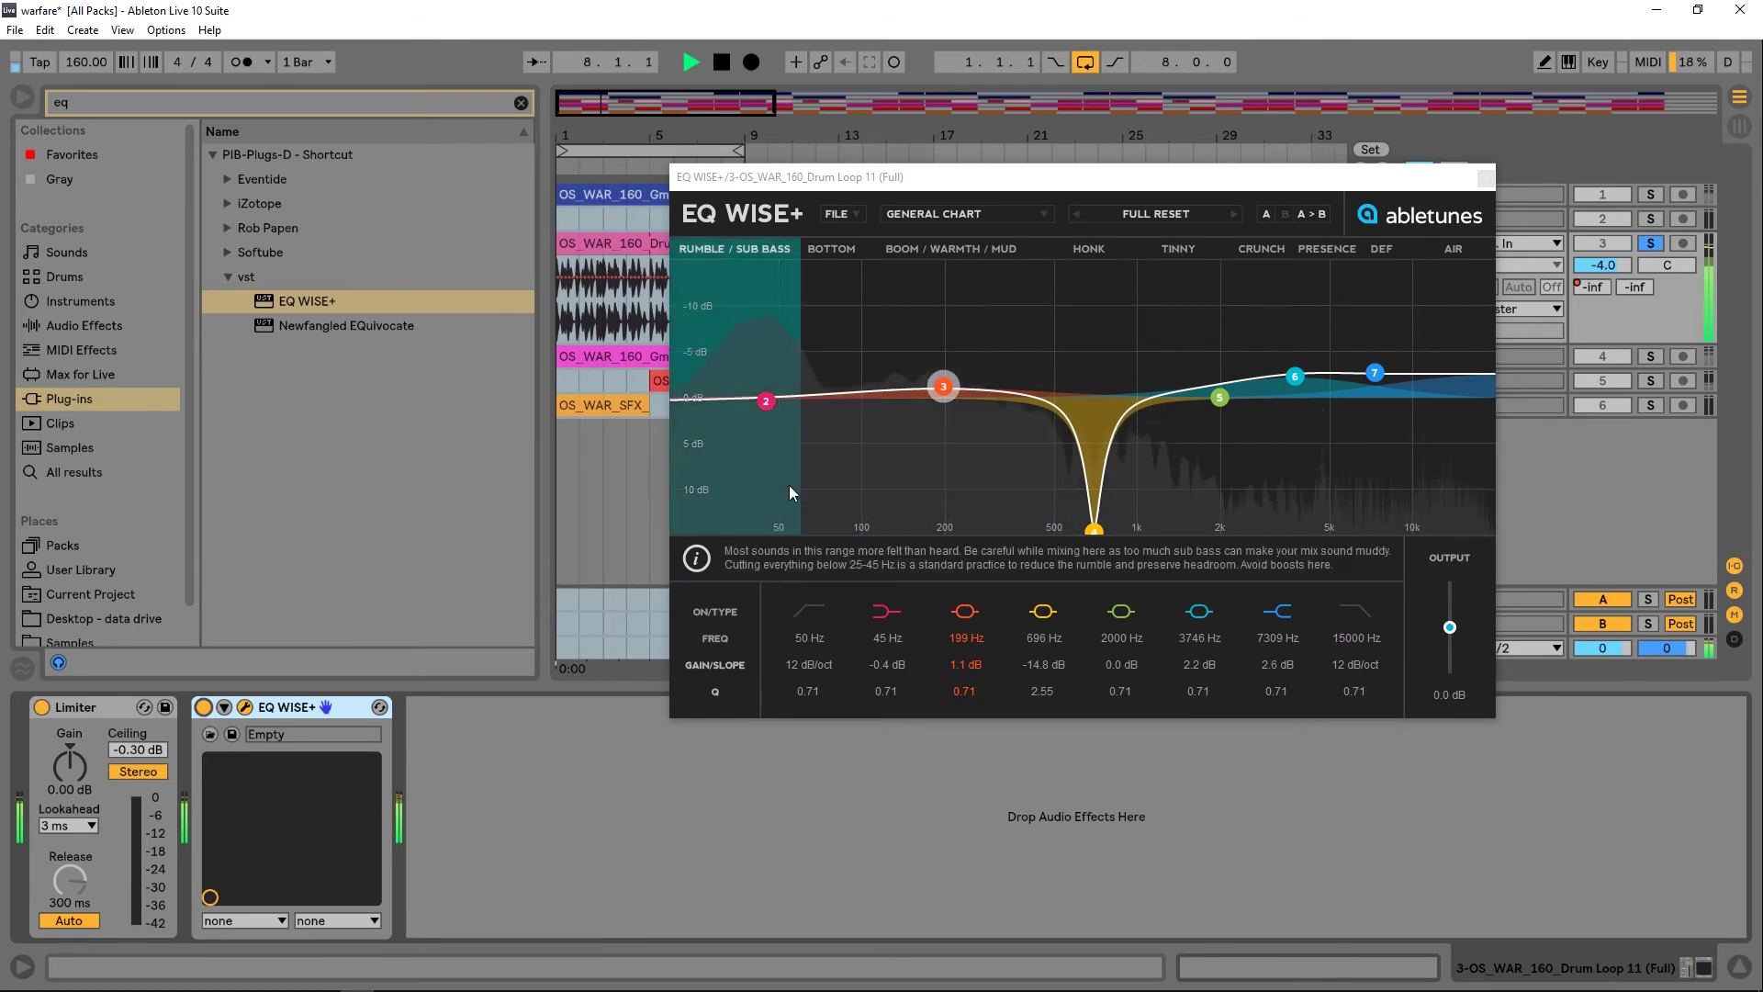
key(space)
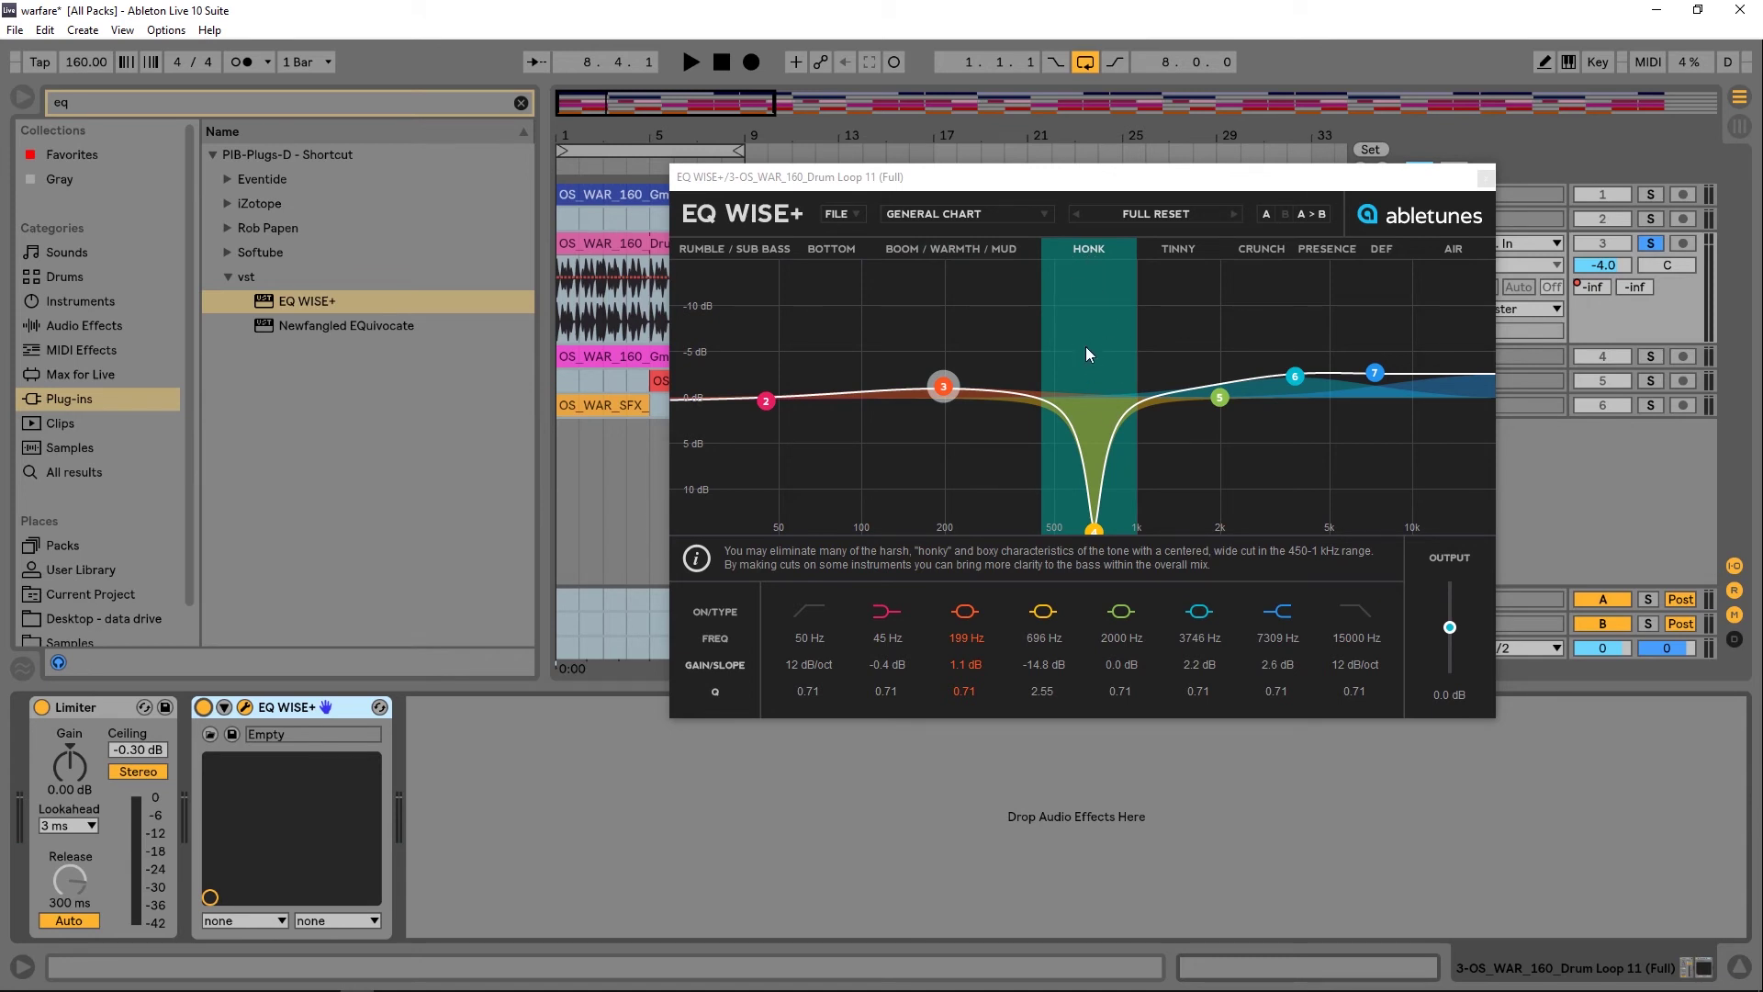
Adjust the band 4 cut to -10.0 dB at 686 Hz
mouse_move(1093, 531)
mouse_down()
mouse_move(1085, 269)
mouse_move(1094, 531)
mouse_up()
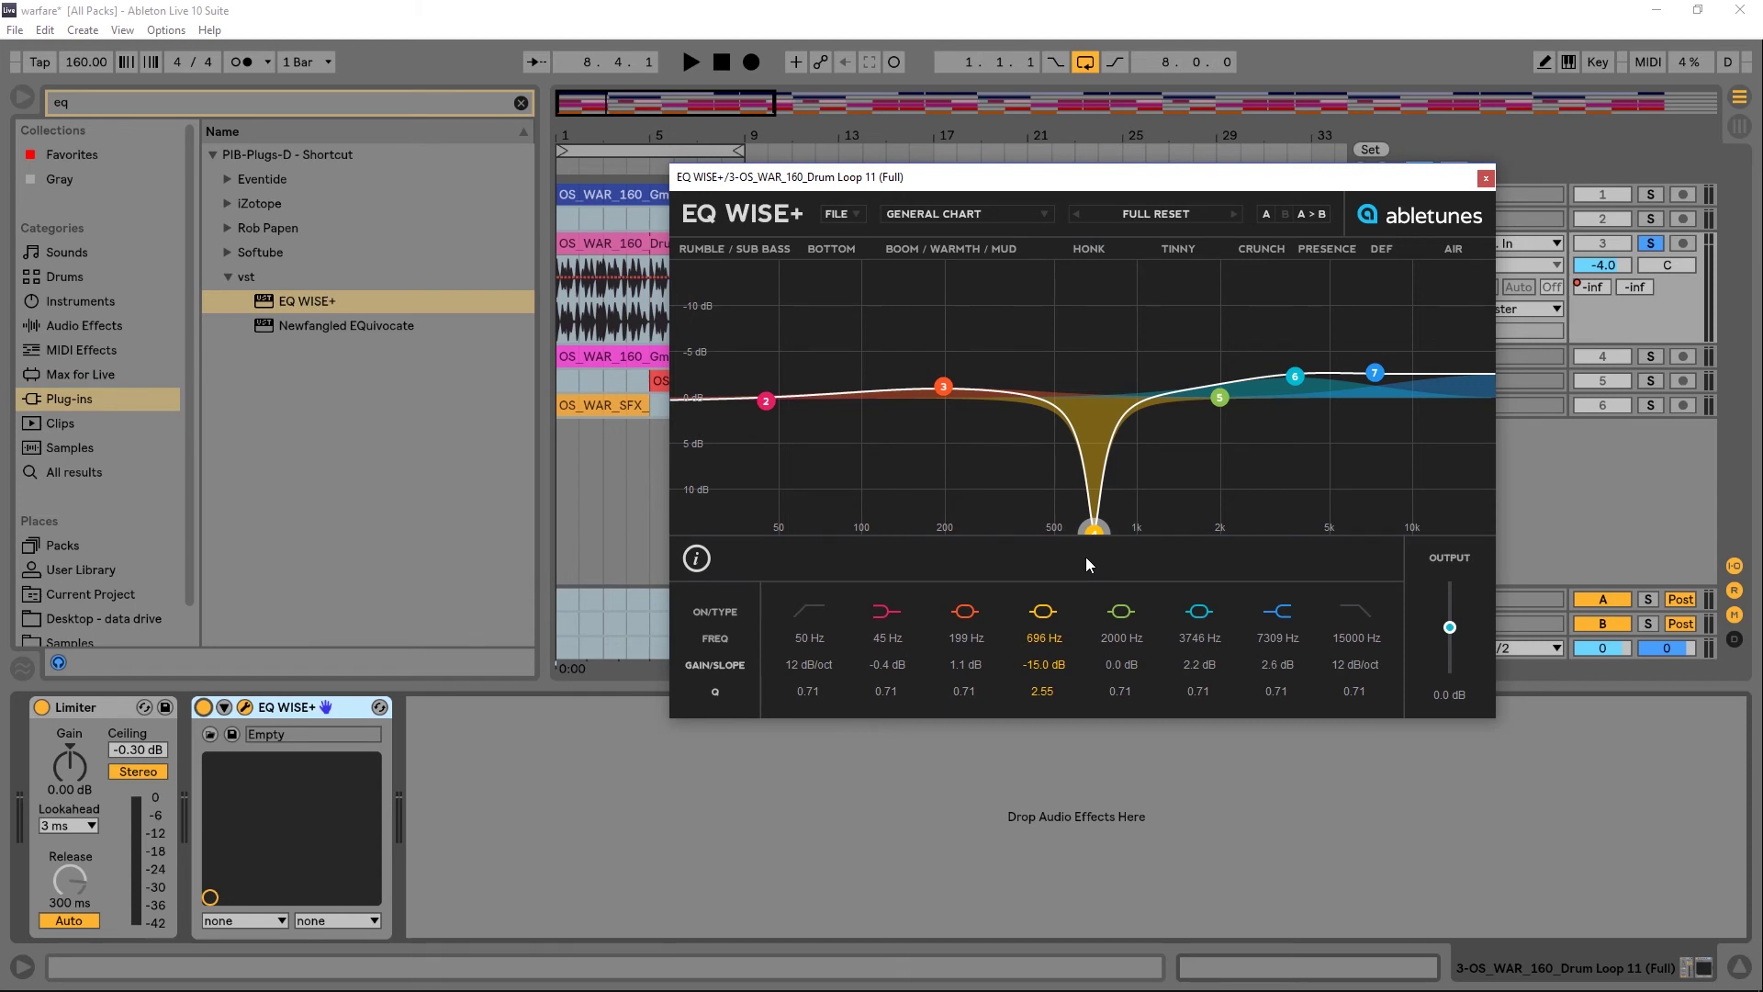
mouse_move(1093, 530)
mouse_down()
mouse_move(1089, 464)
mouse_move(1093, 501)
mouse_up()
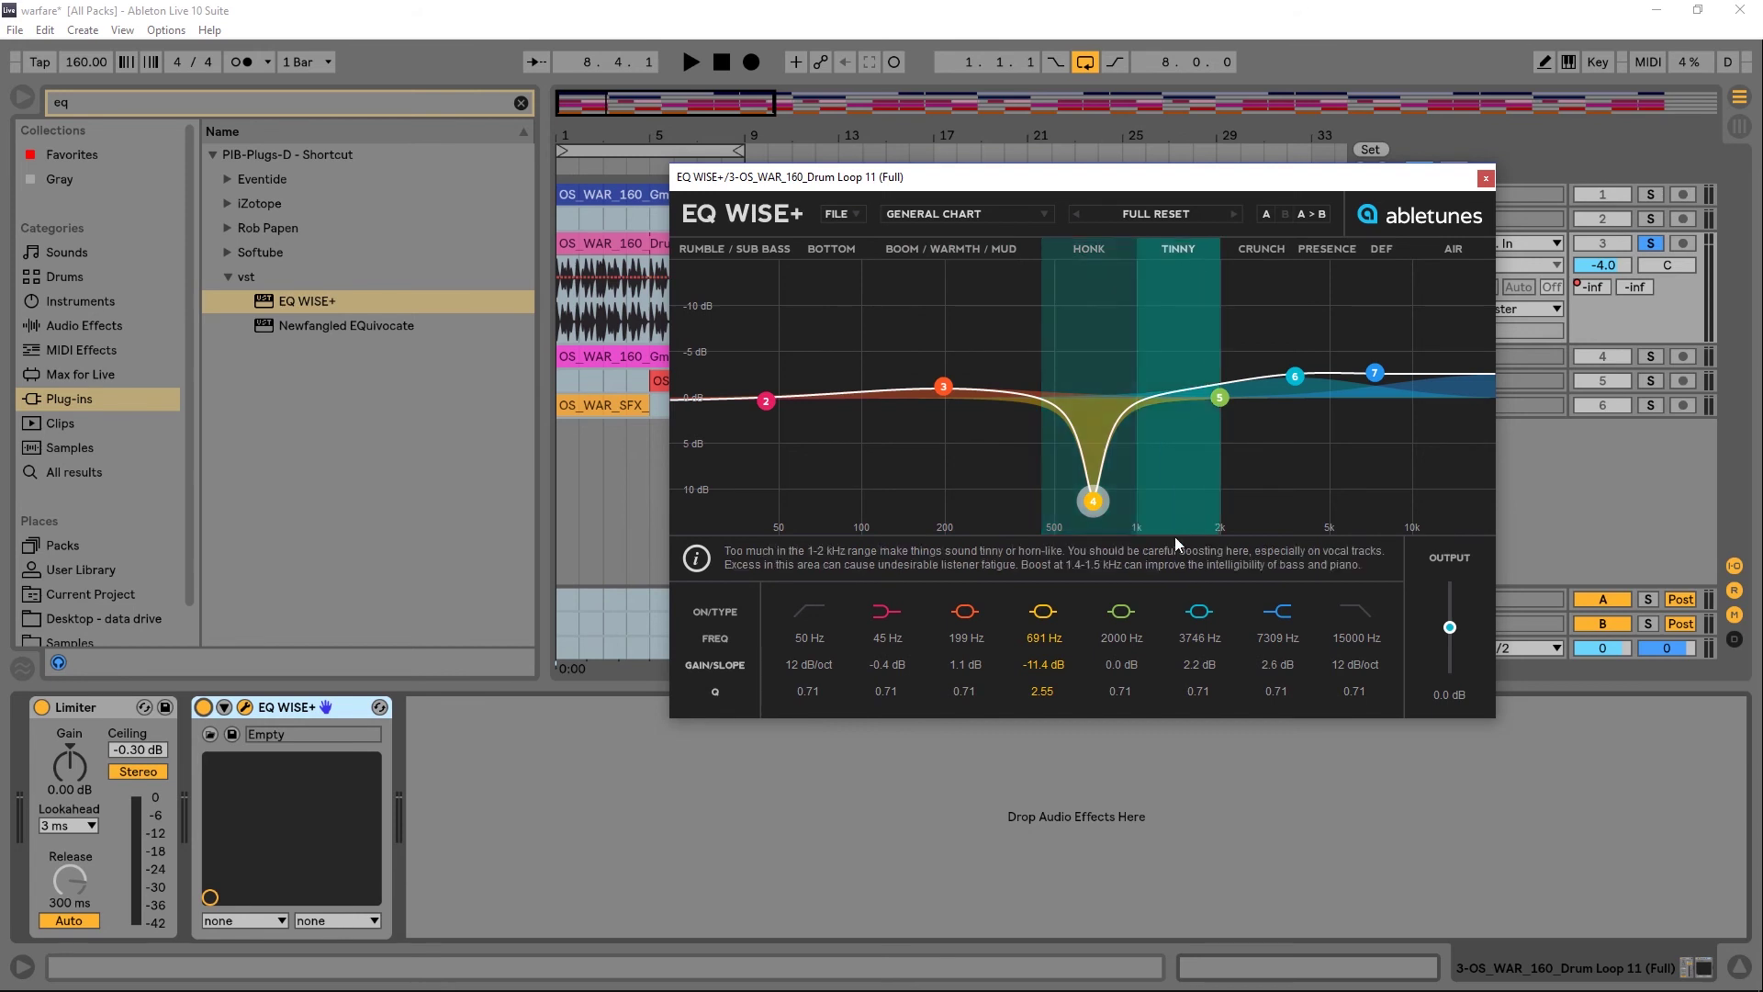
drag(1093, 501, 1087, 606)
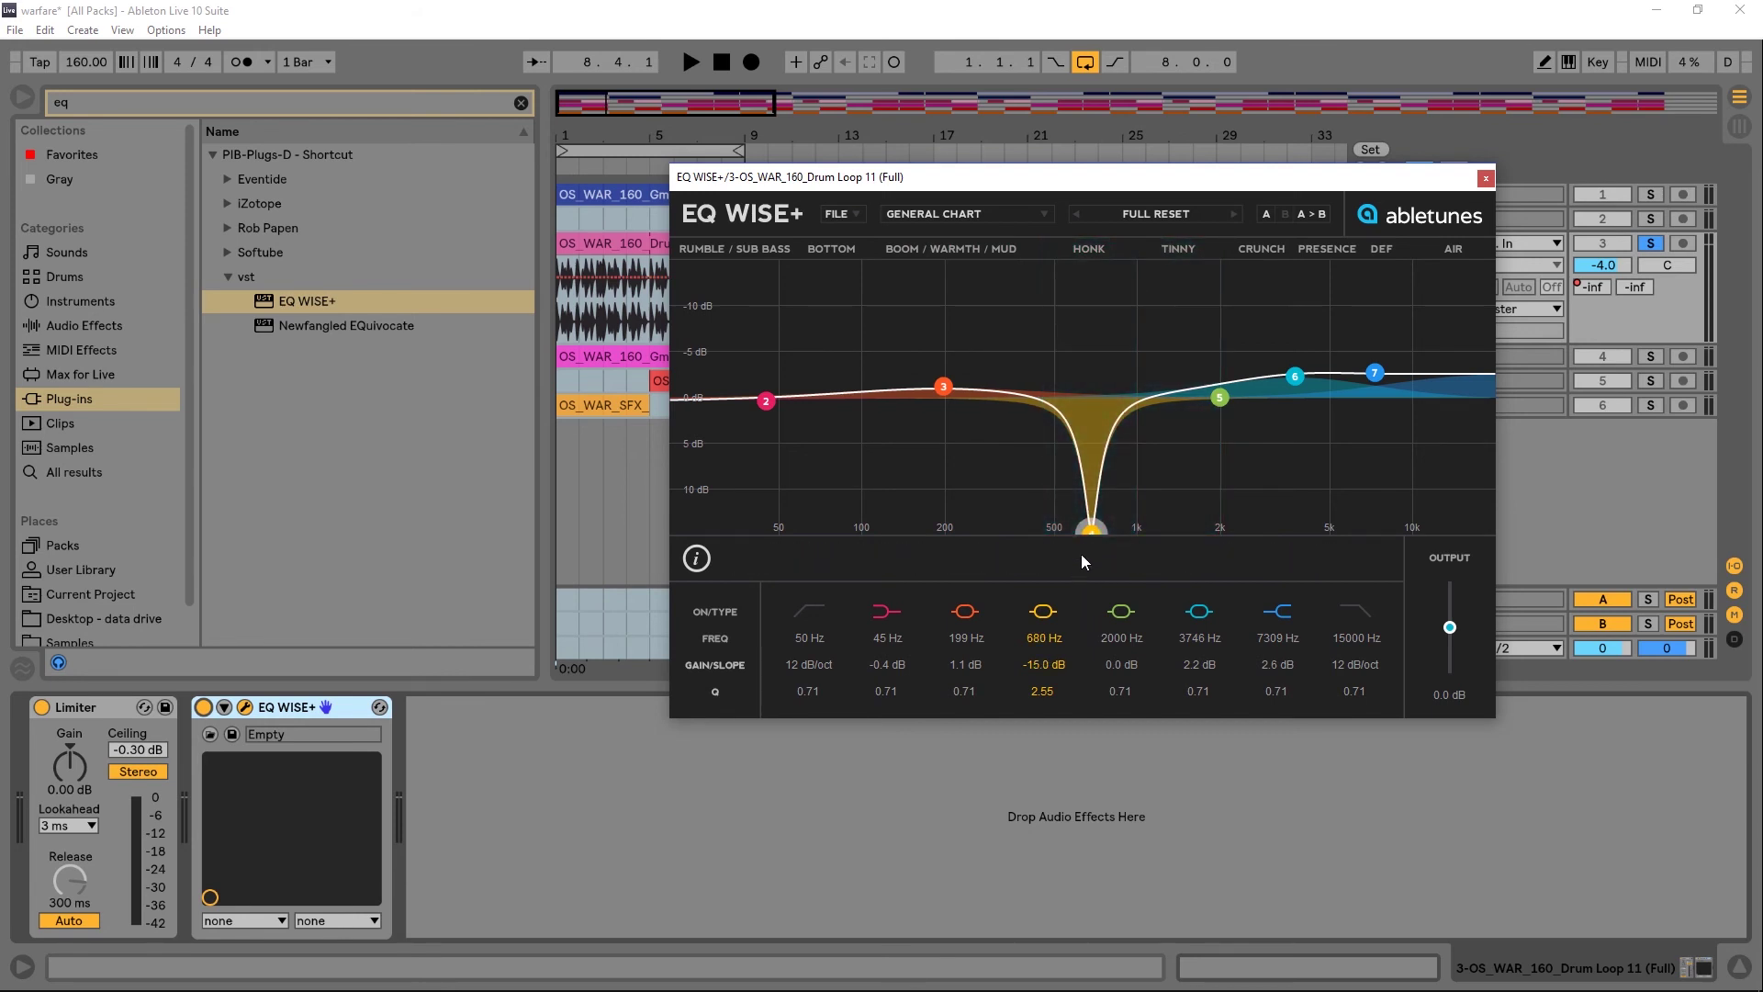
drag(1095, 540, 1092, 490)
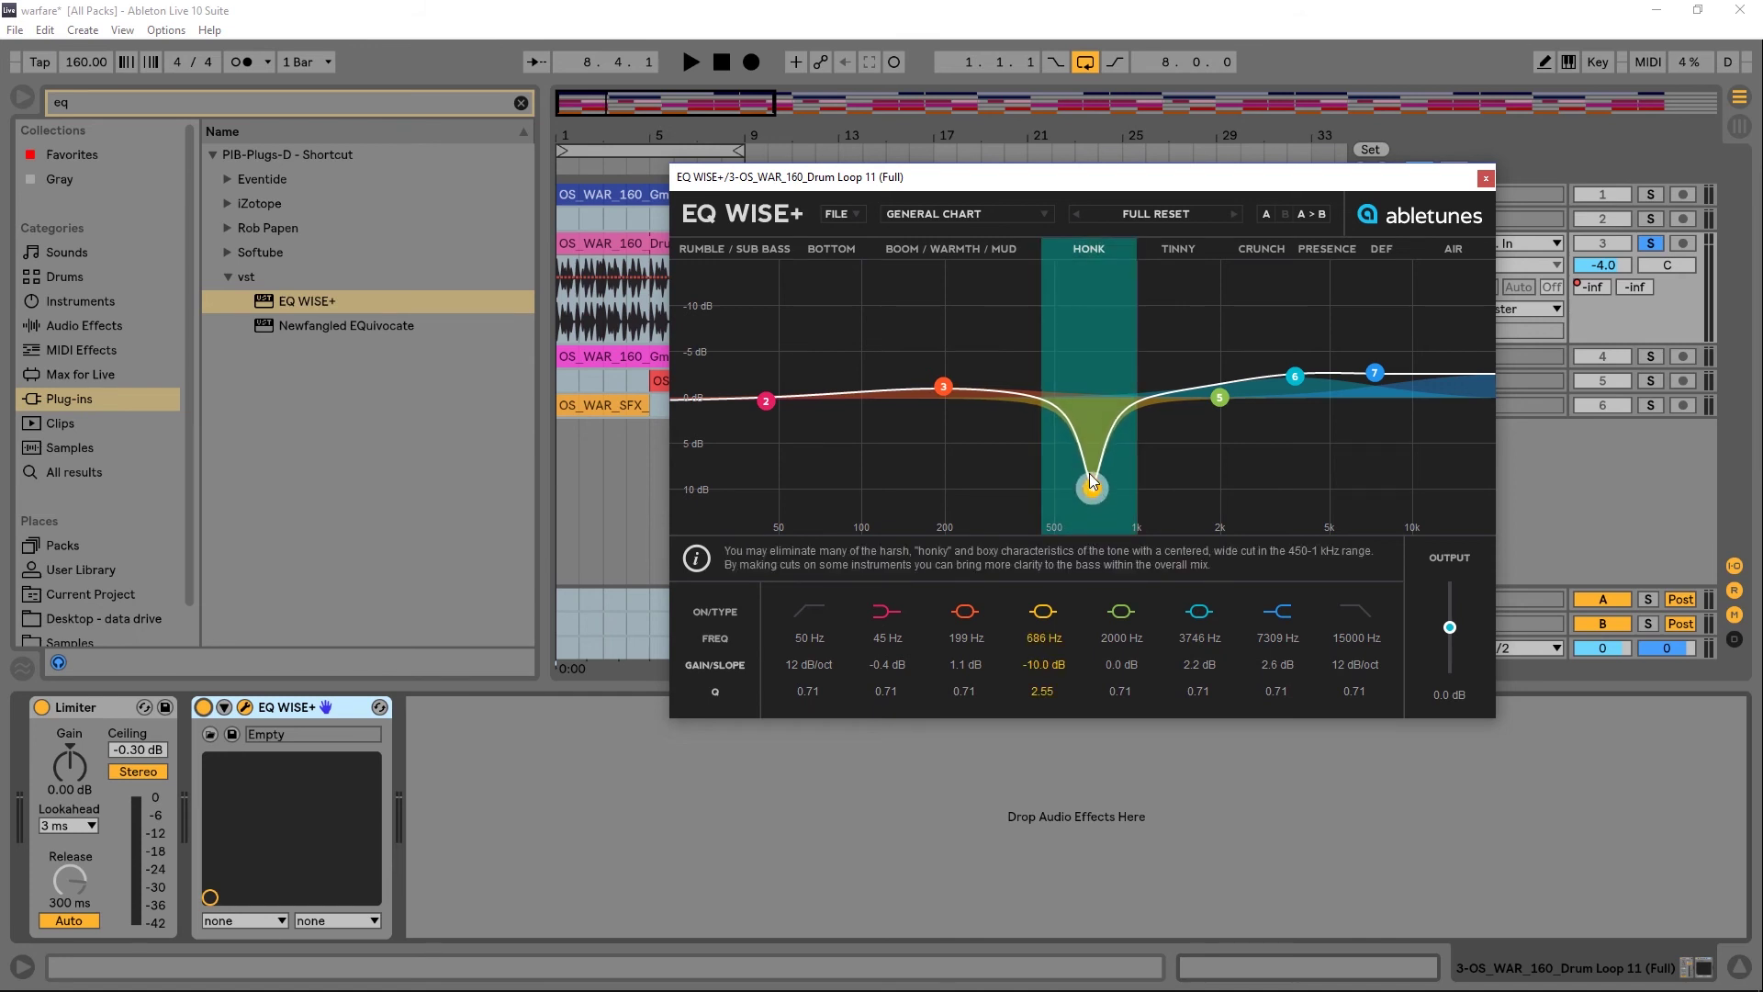
Play the drum loop, switch band 4 off and on again to compare its effect, and stop playback
key(space)
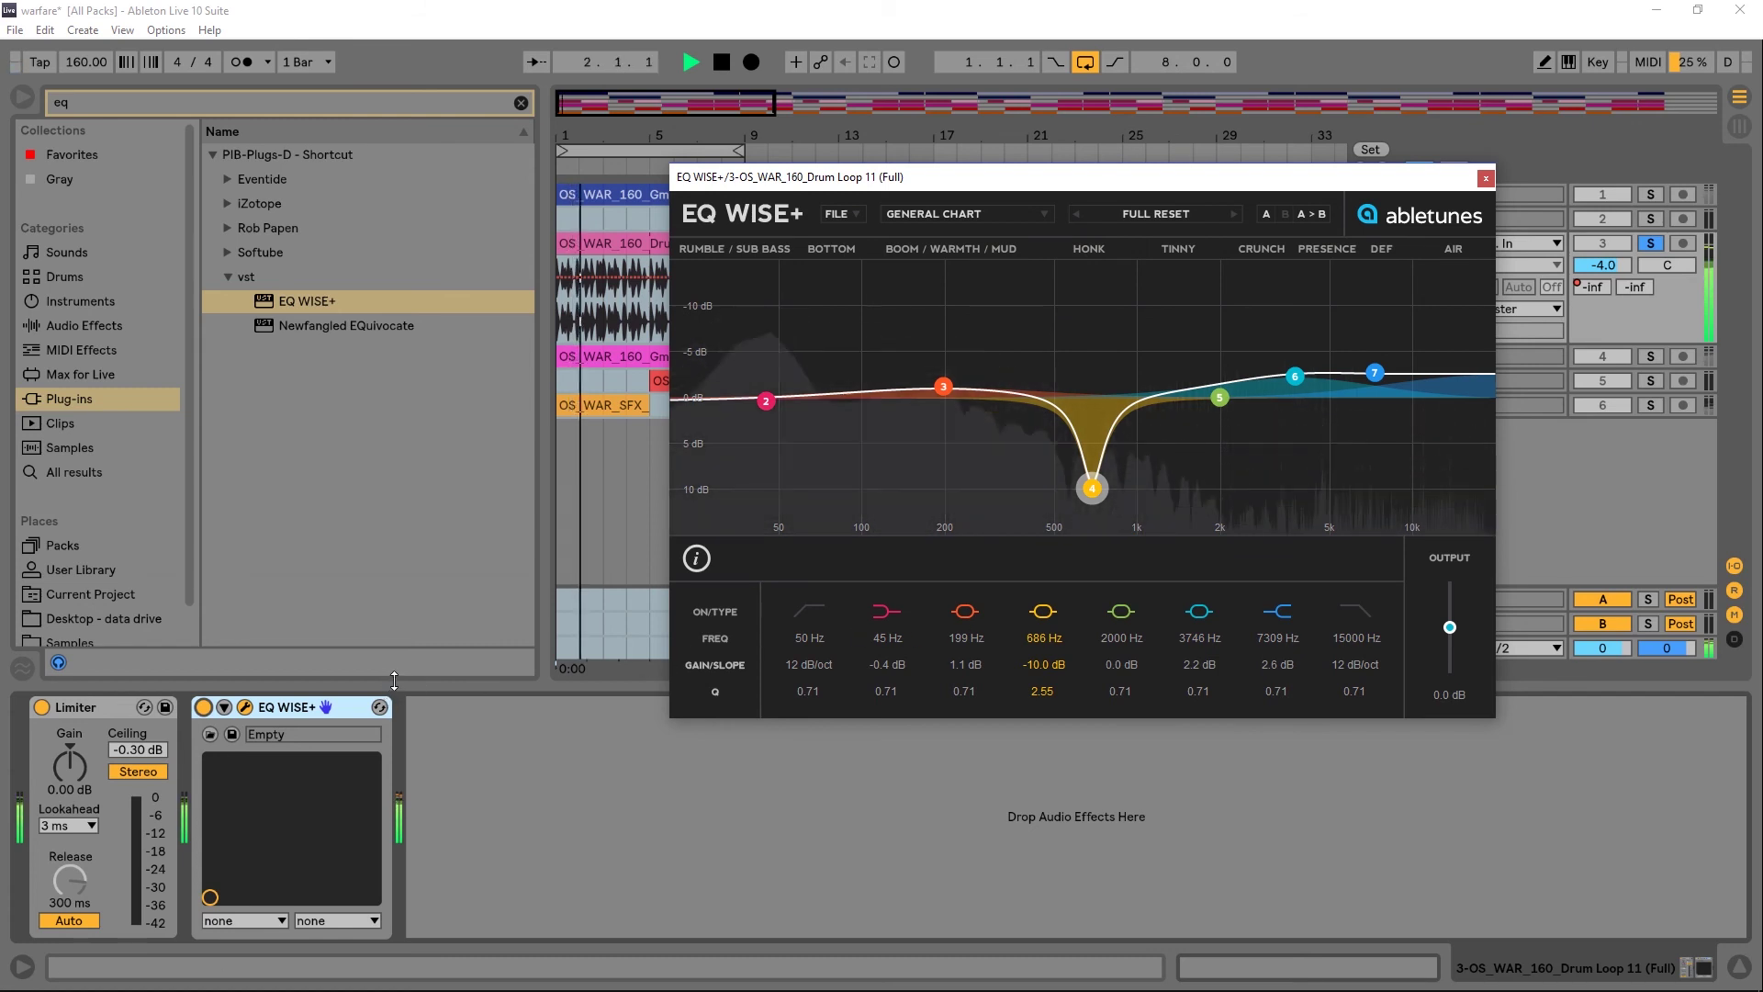
click(1044, 611)
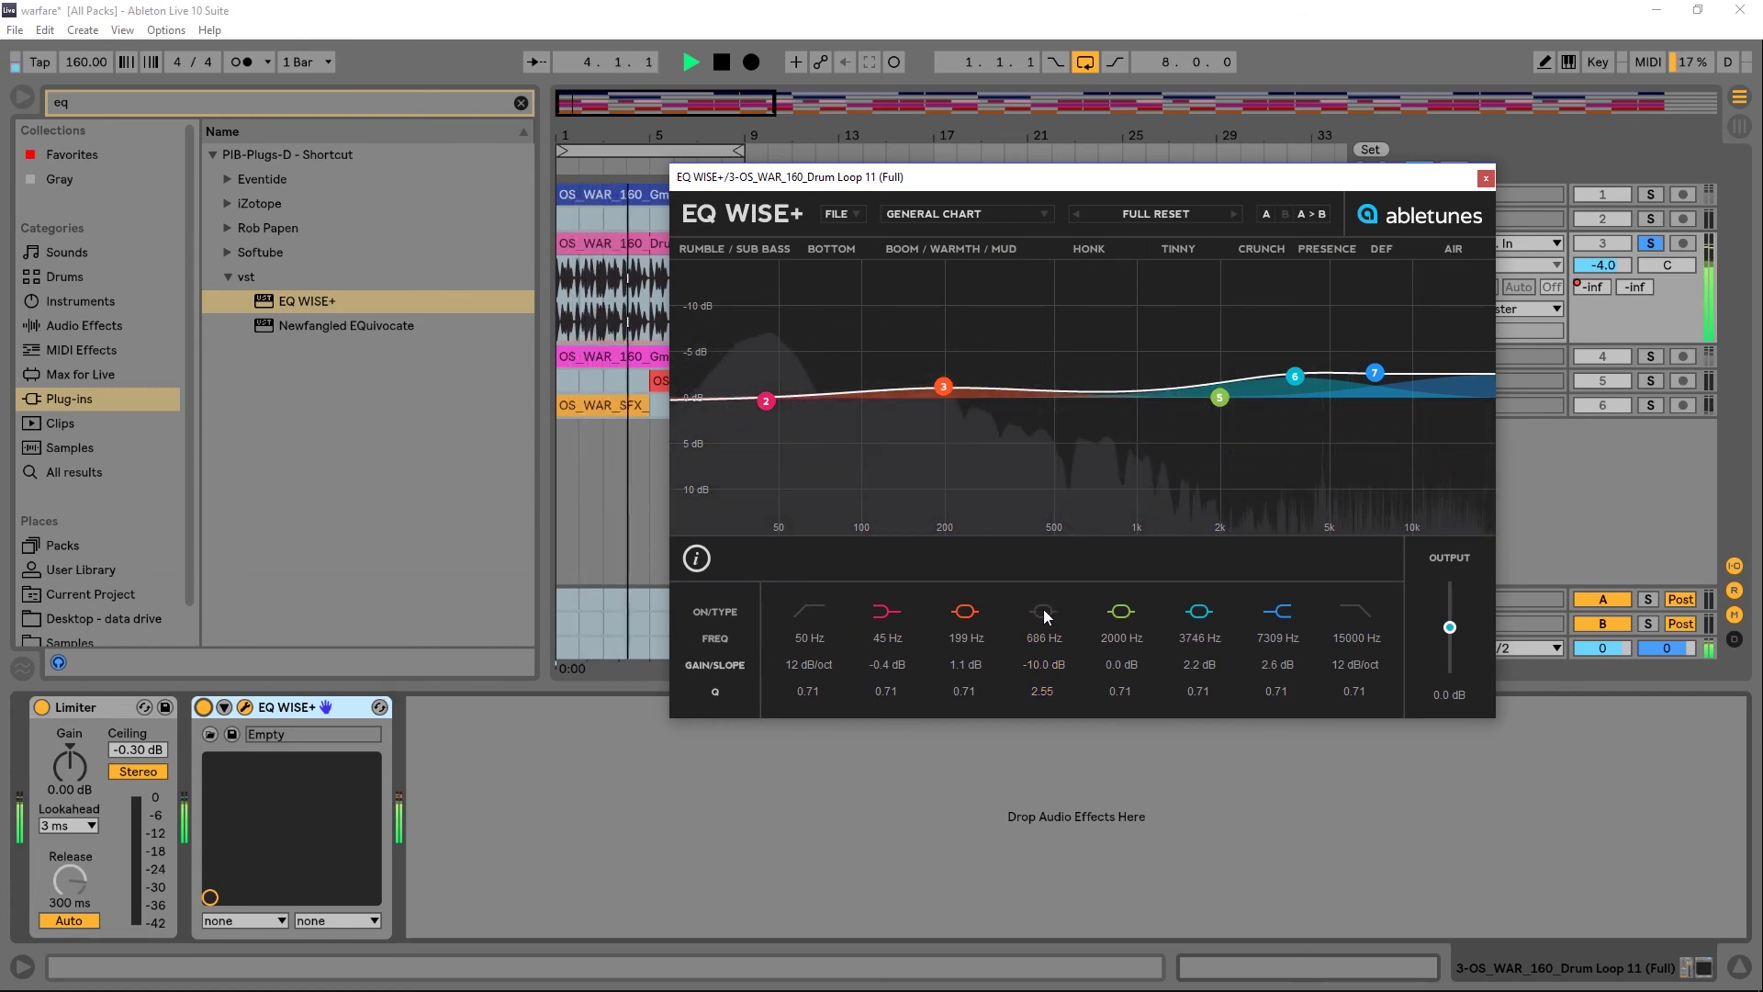
click(1043, 611)
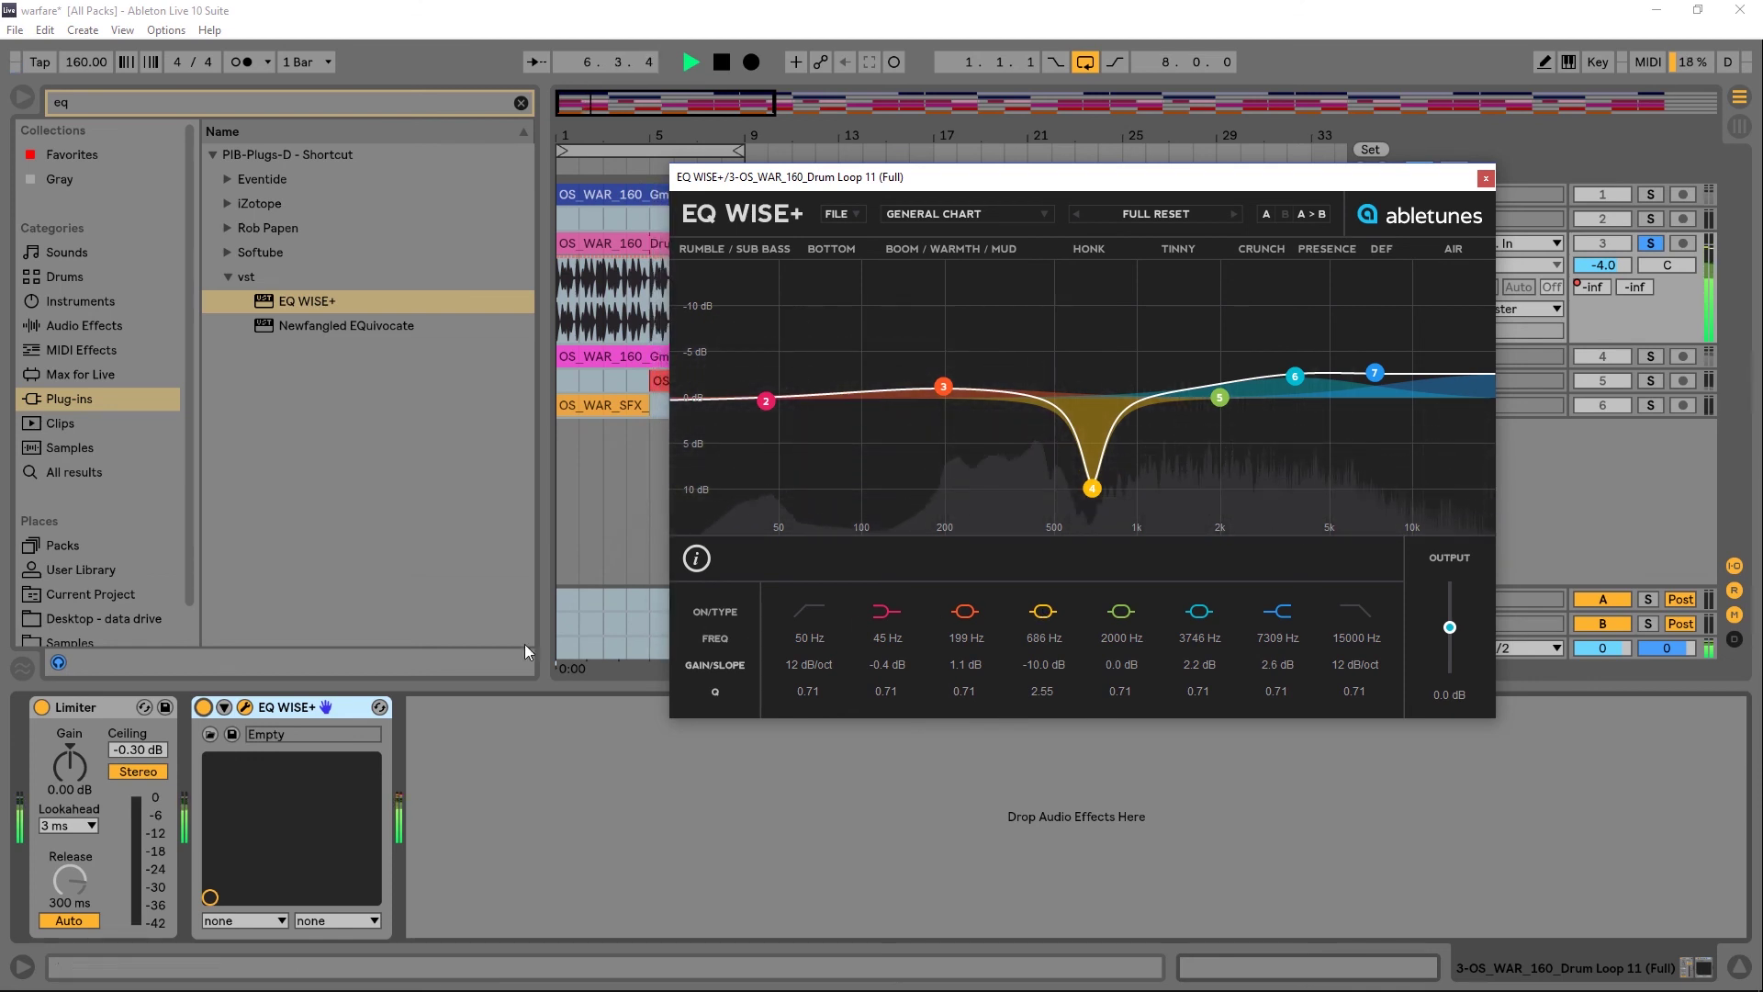
key(space)
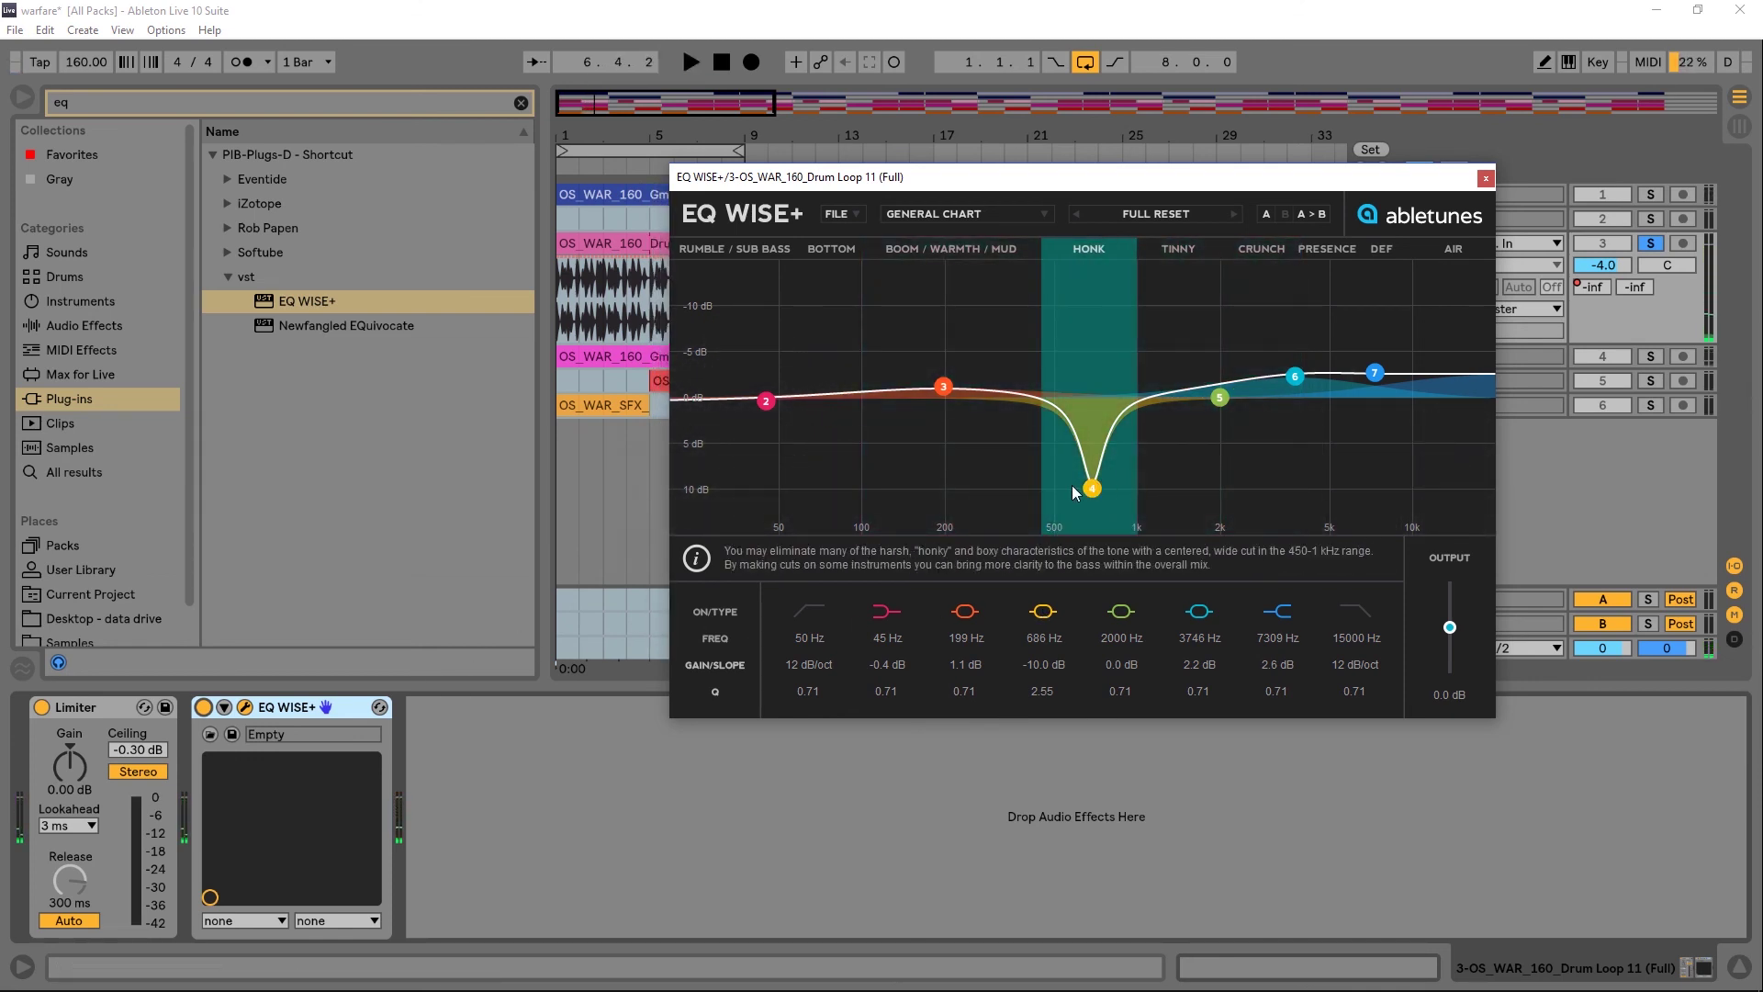